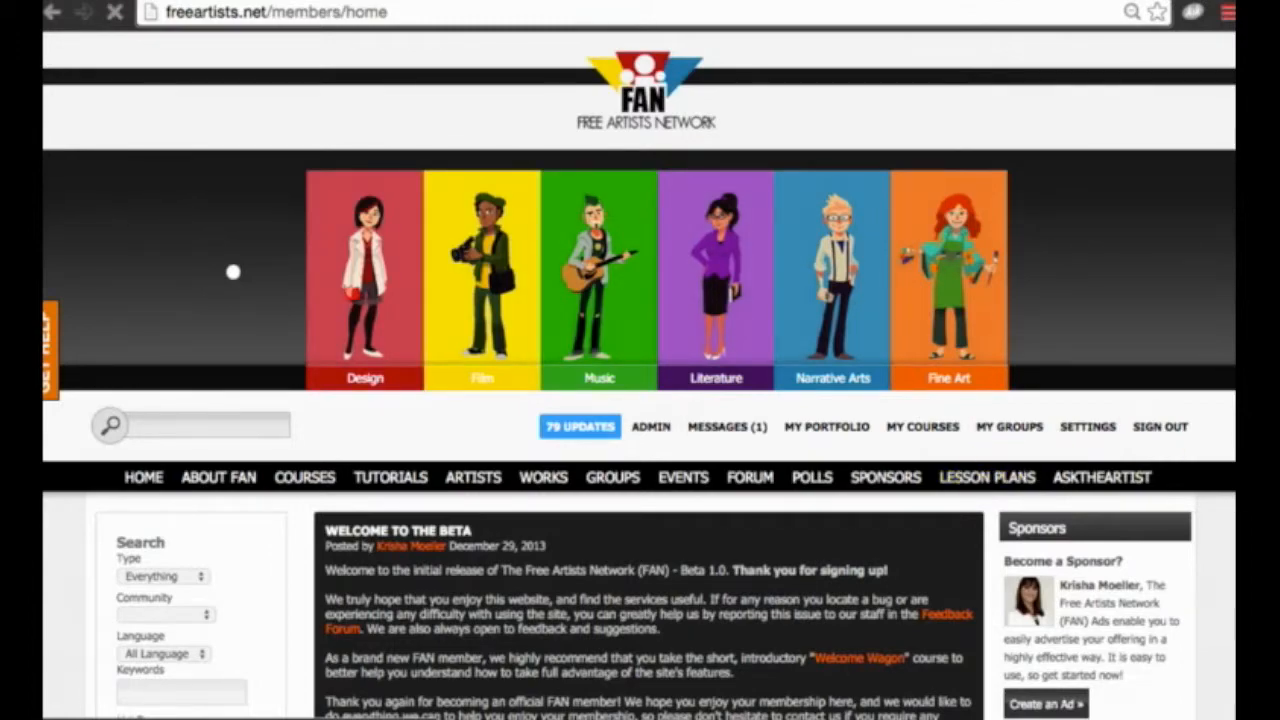
# - Go to the Lesson Plans section and look through the first page of listed lesson plans
pyautogui.scroll(-3, 848, 440)
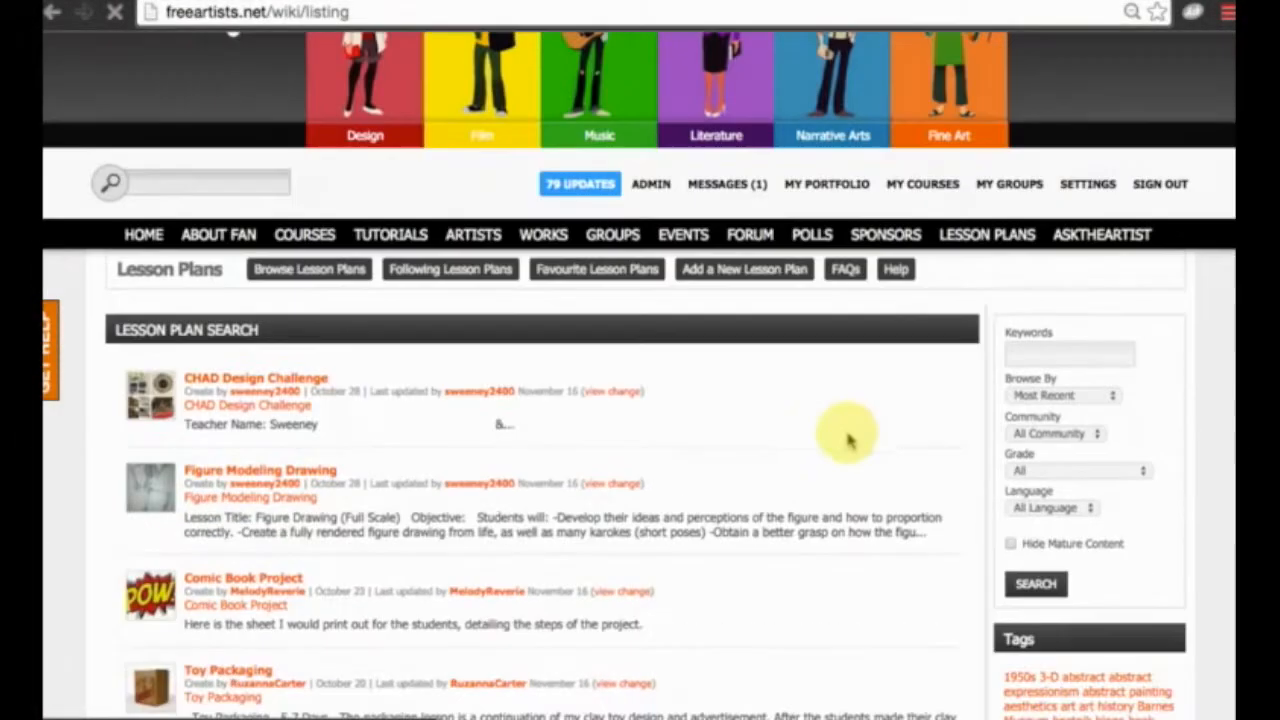
pyautogui.scroll(3, 946, 399)
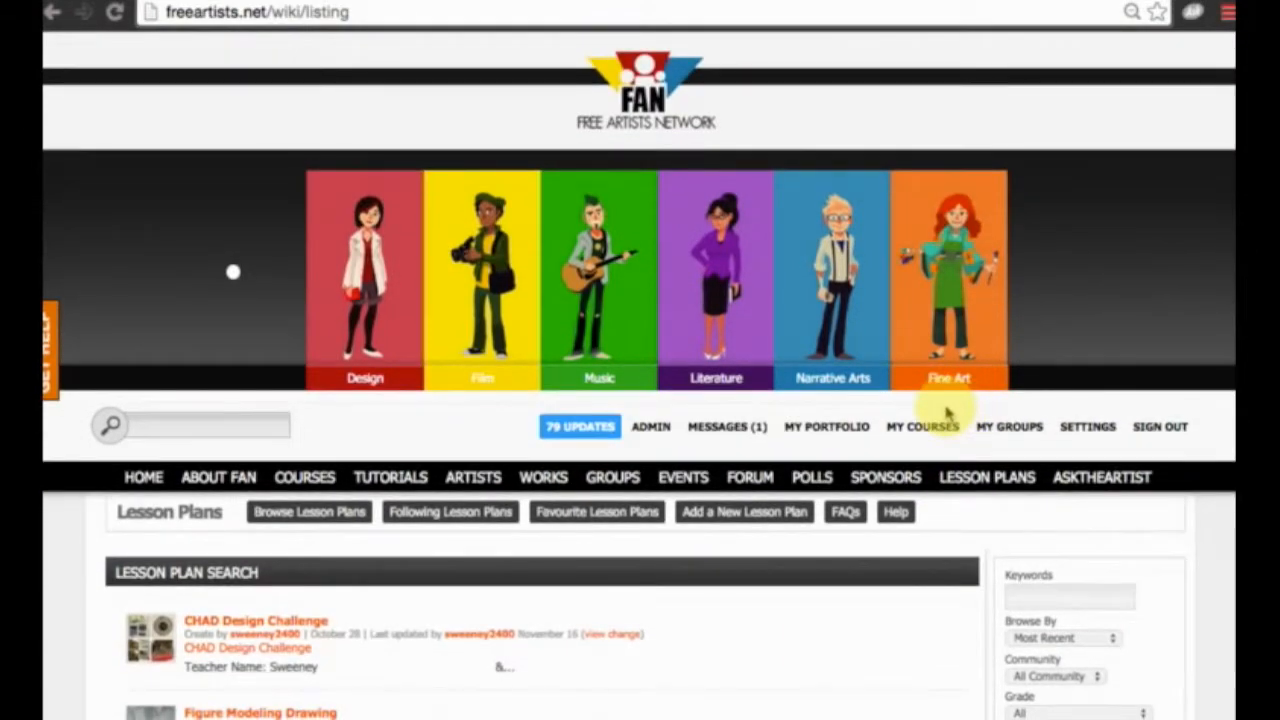
pyautogui.scroll(-9, 946, 412)
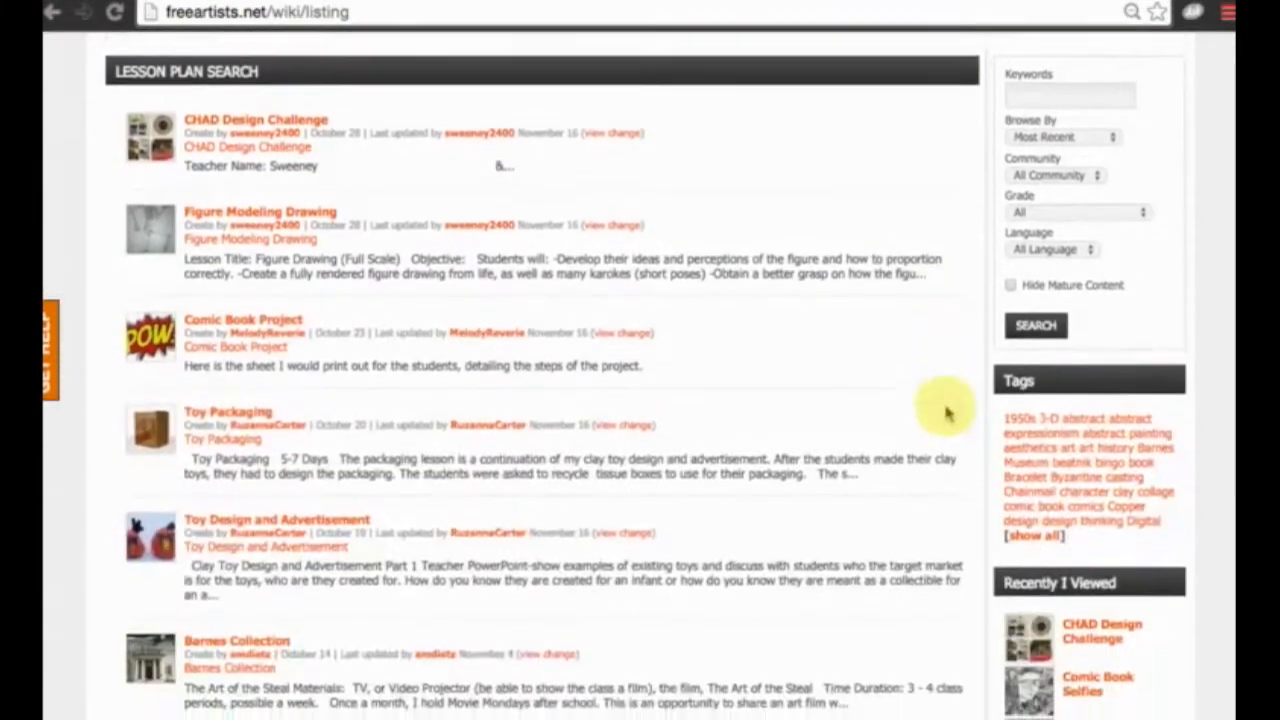
pyautogui.scroll(-9, 946, 412)
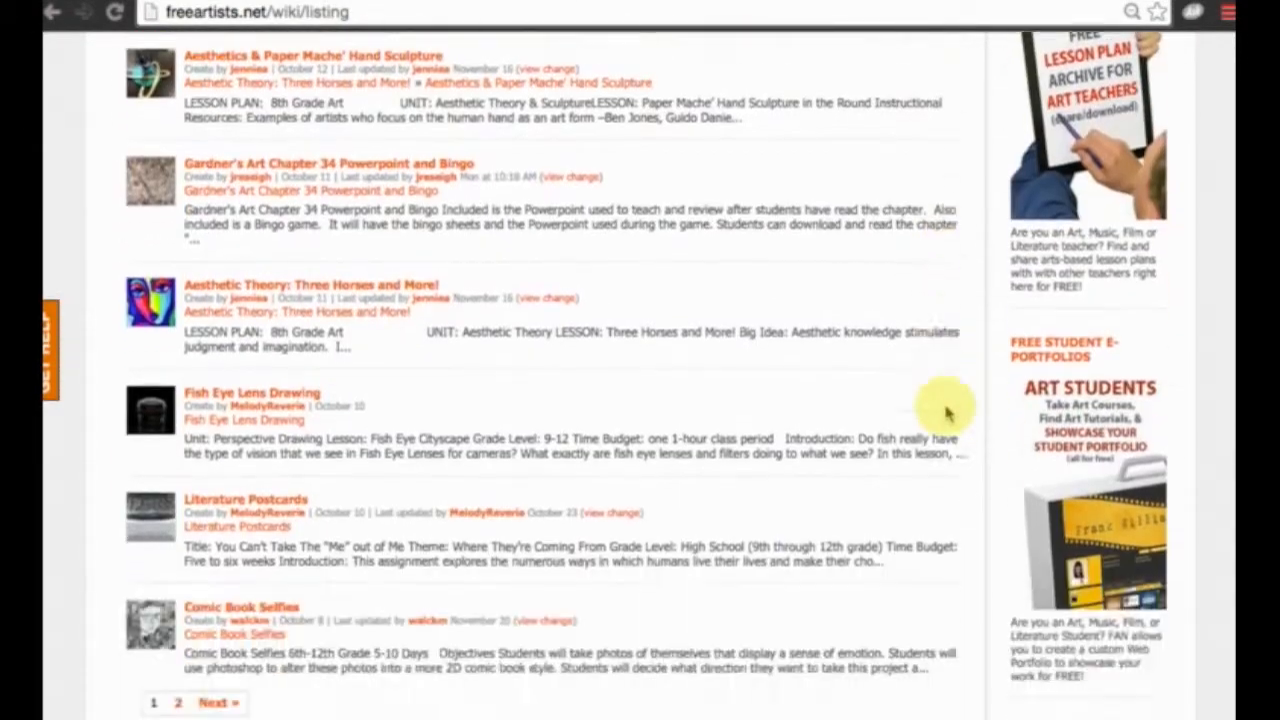
pyautogui.scroll(7, 946, 412)
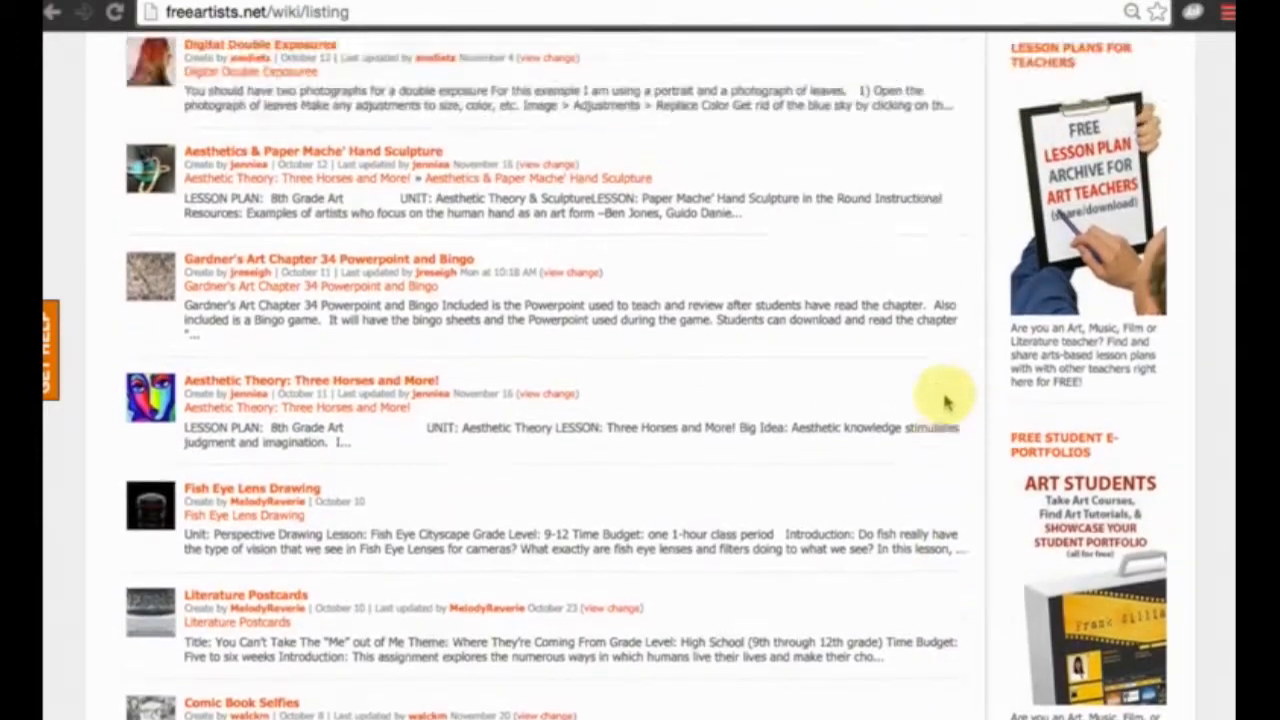
# - Set the lesson plan search filters to the Fine Art community and Painting & Drawing subcategory, and view the available grade options
pyautogui.scroll(11, 935, 410)
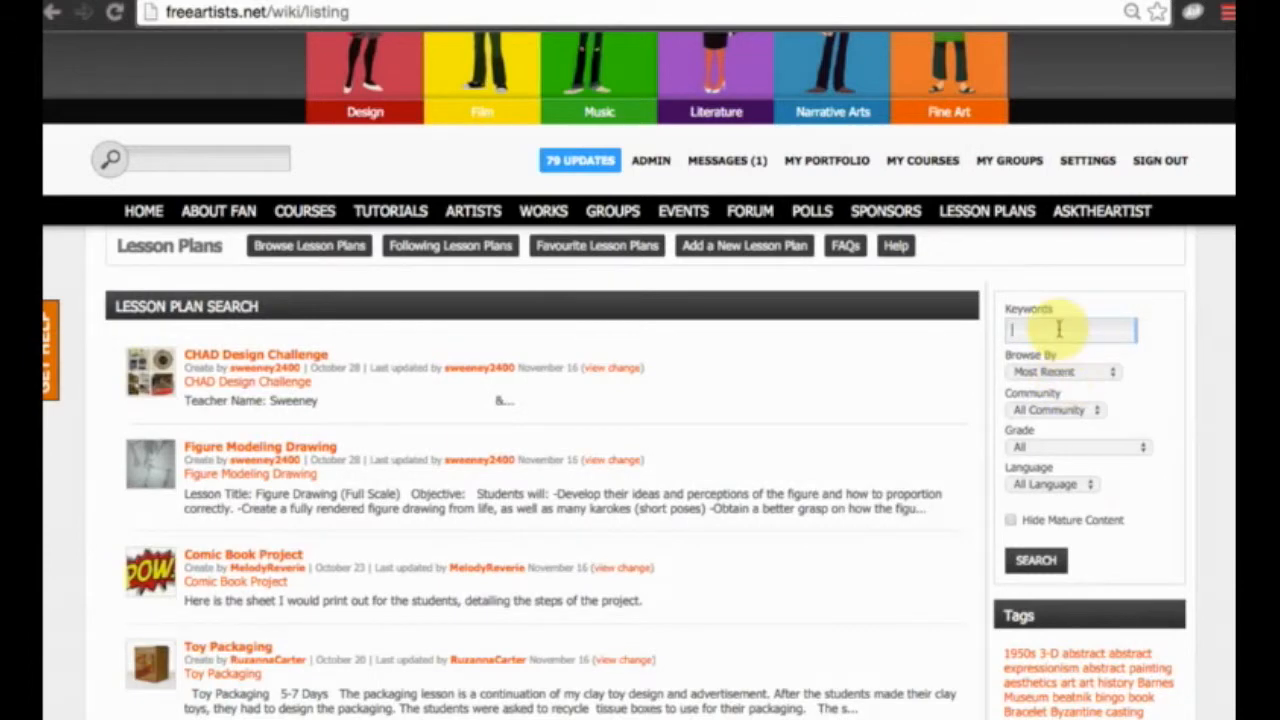
pyautogui.click(1055, 411)
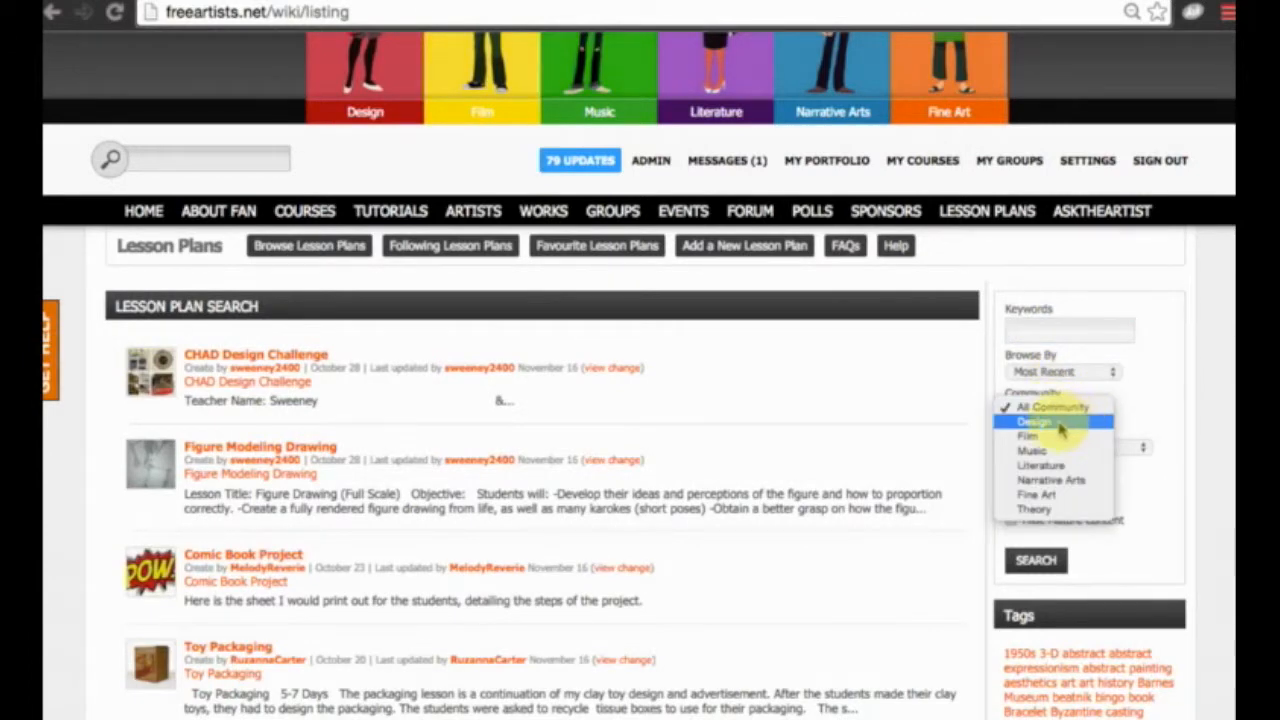
pyautogui.click(1036, 494)
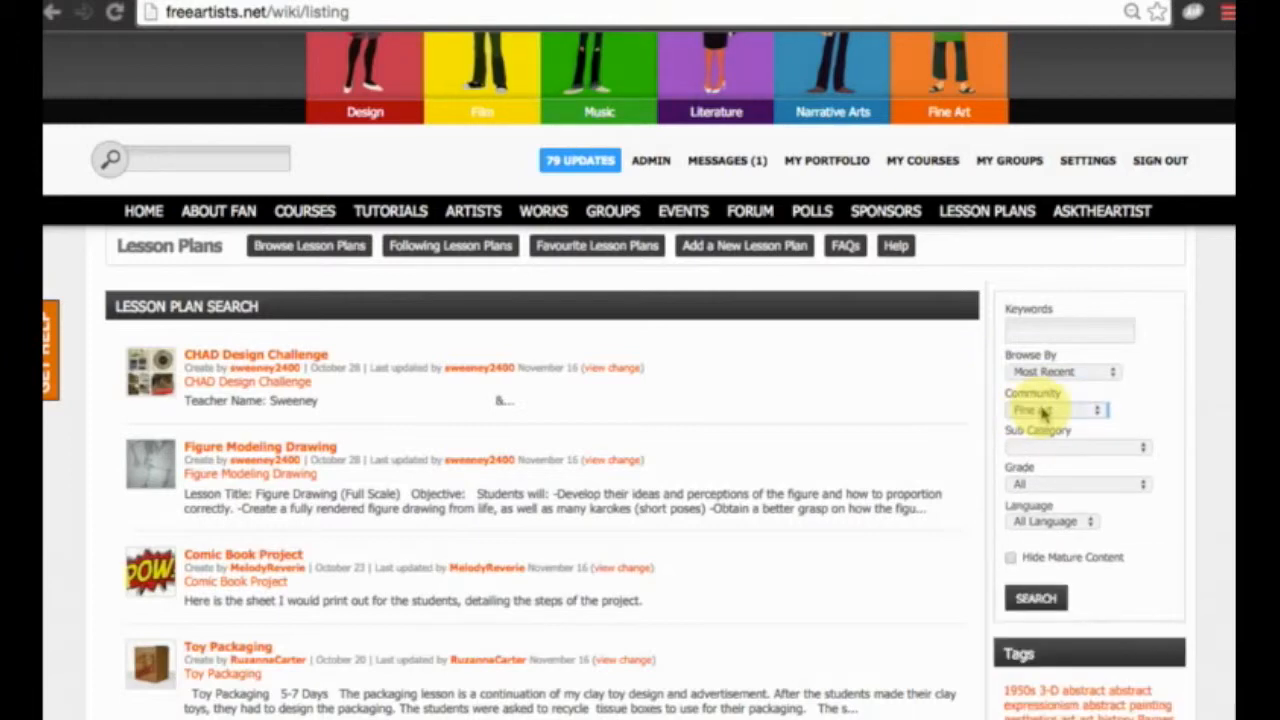
pyautogui.click(1040, 450)
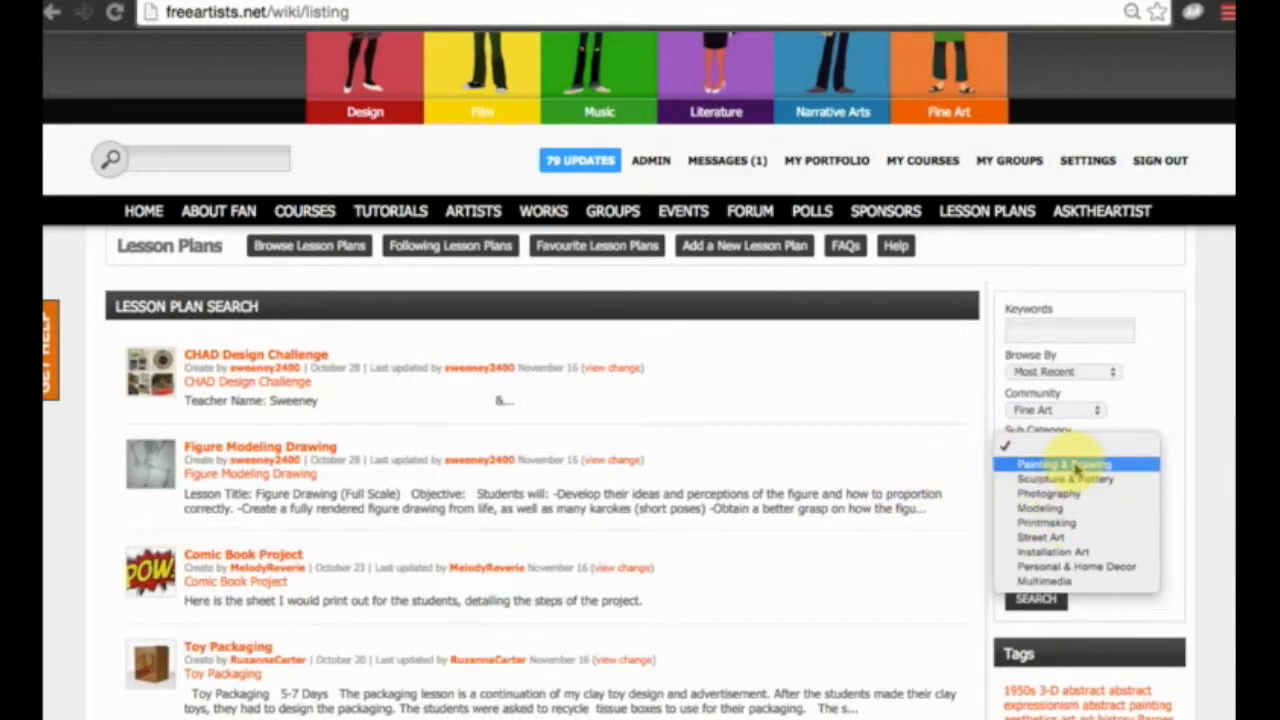
pyautogui.click(1075, 466)
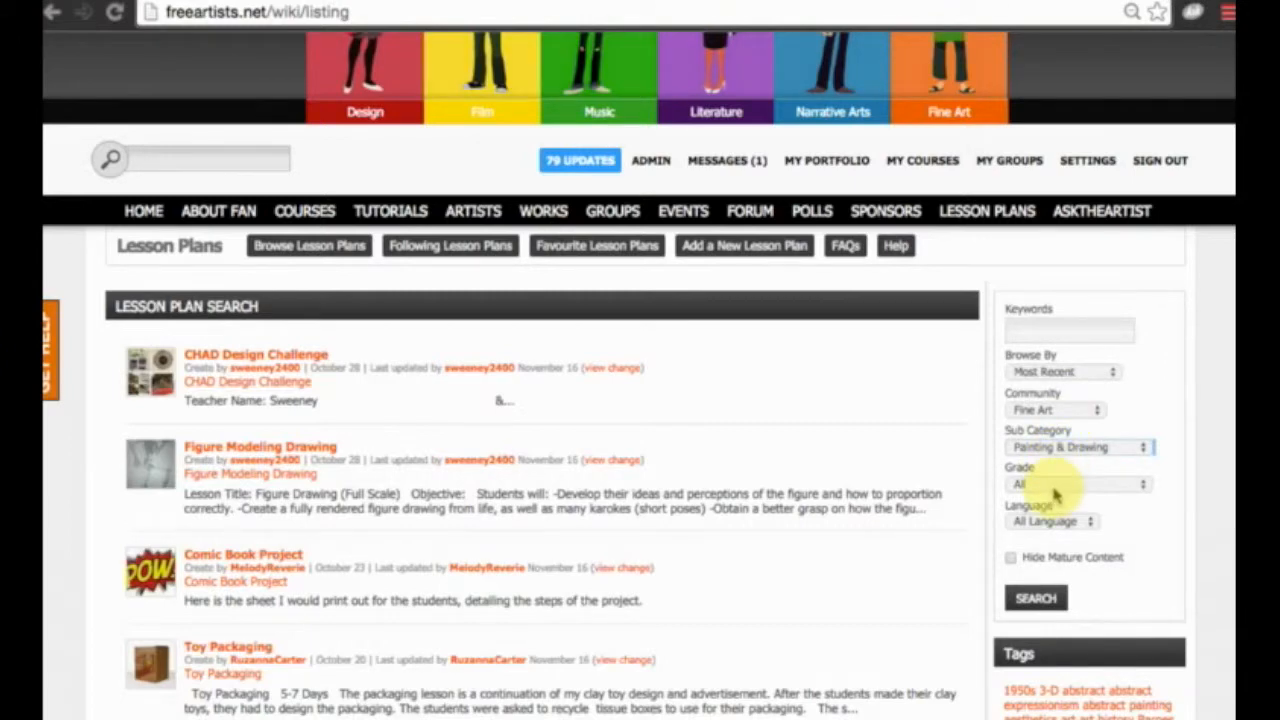
pyautogui.click(1054, 488)
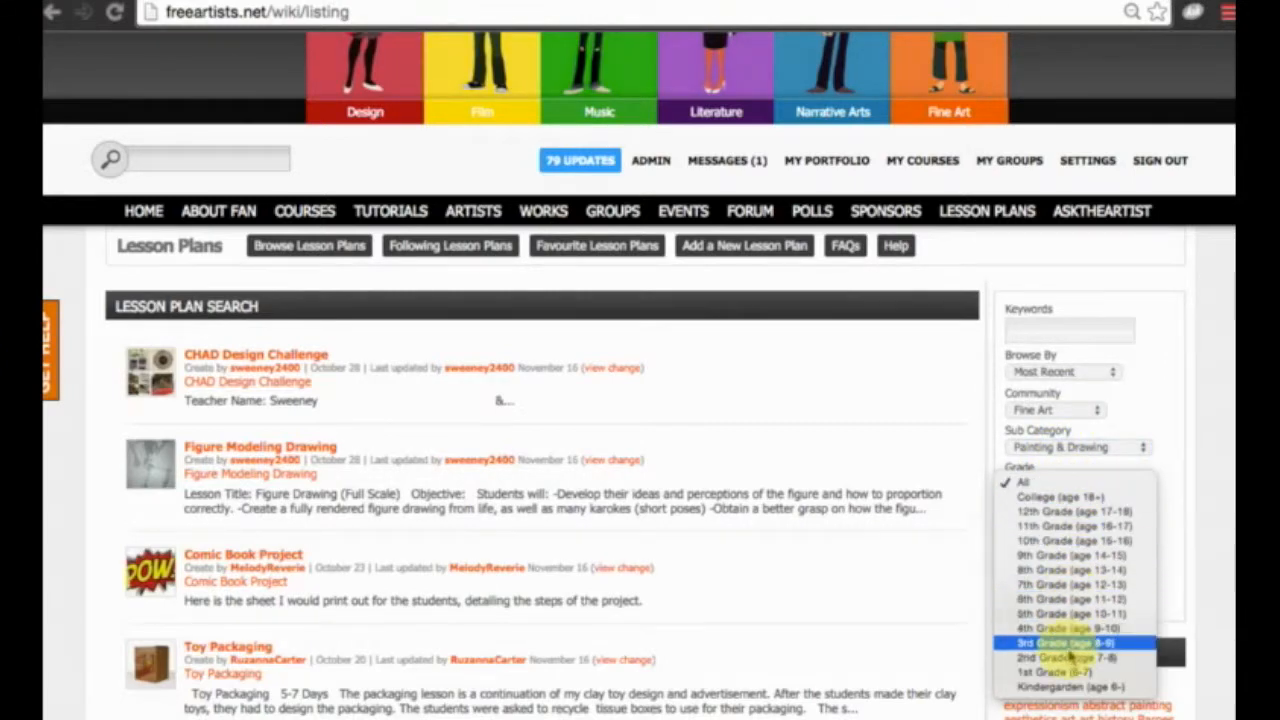
pyautogui.click(980, 534)
# - Look over the tag list and open the CHAD Design Challenge lesson plan from the listing
pyautogui.scroll(-3, 900, 557)
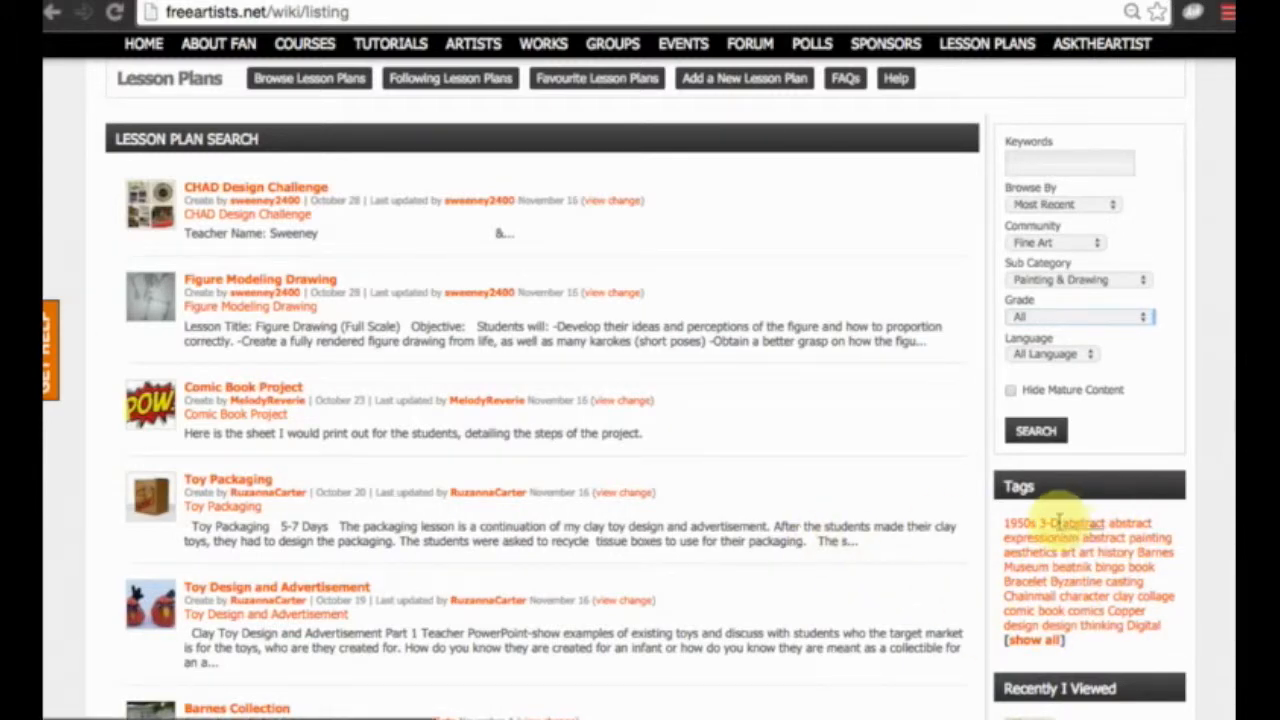
pyautogui.scroll(5, 870, 588)
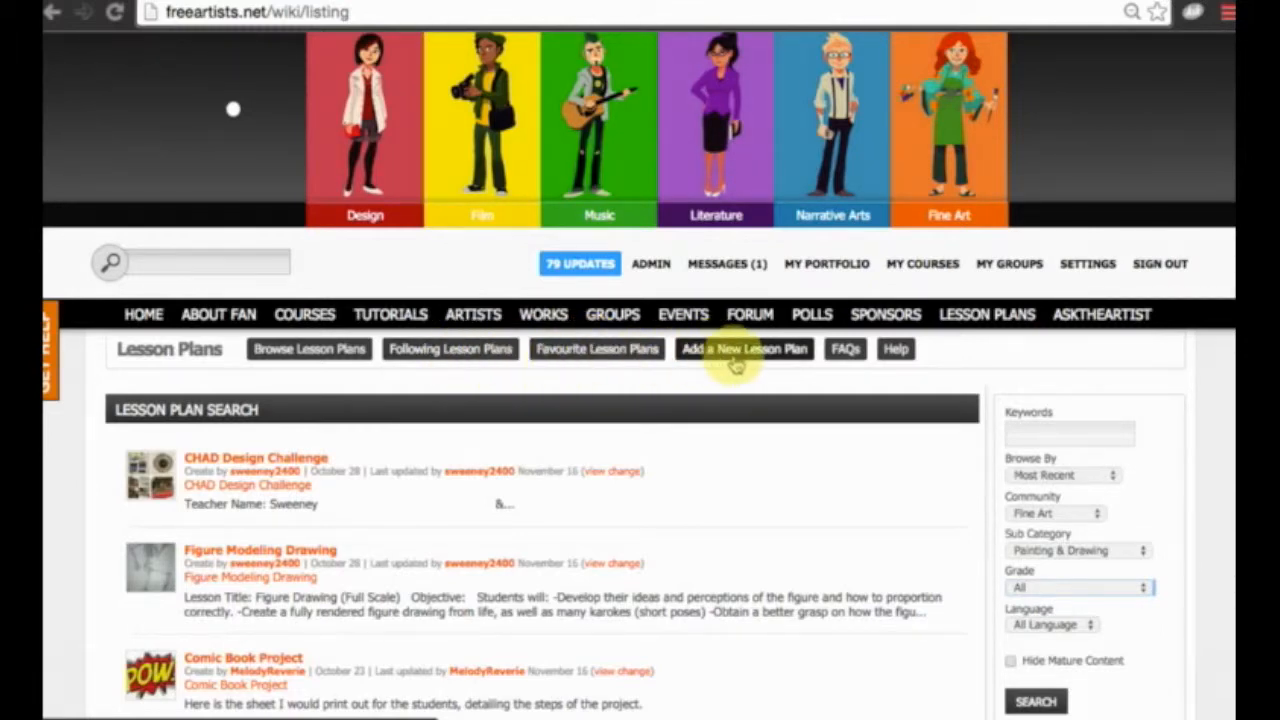
pyautogui.scroll(-1, 466, 456)
pyautogui.scroll(-2, 466, 456)
pyautogui.scroll(1, 466, 456)
pyautogui.click(298, 346)
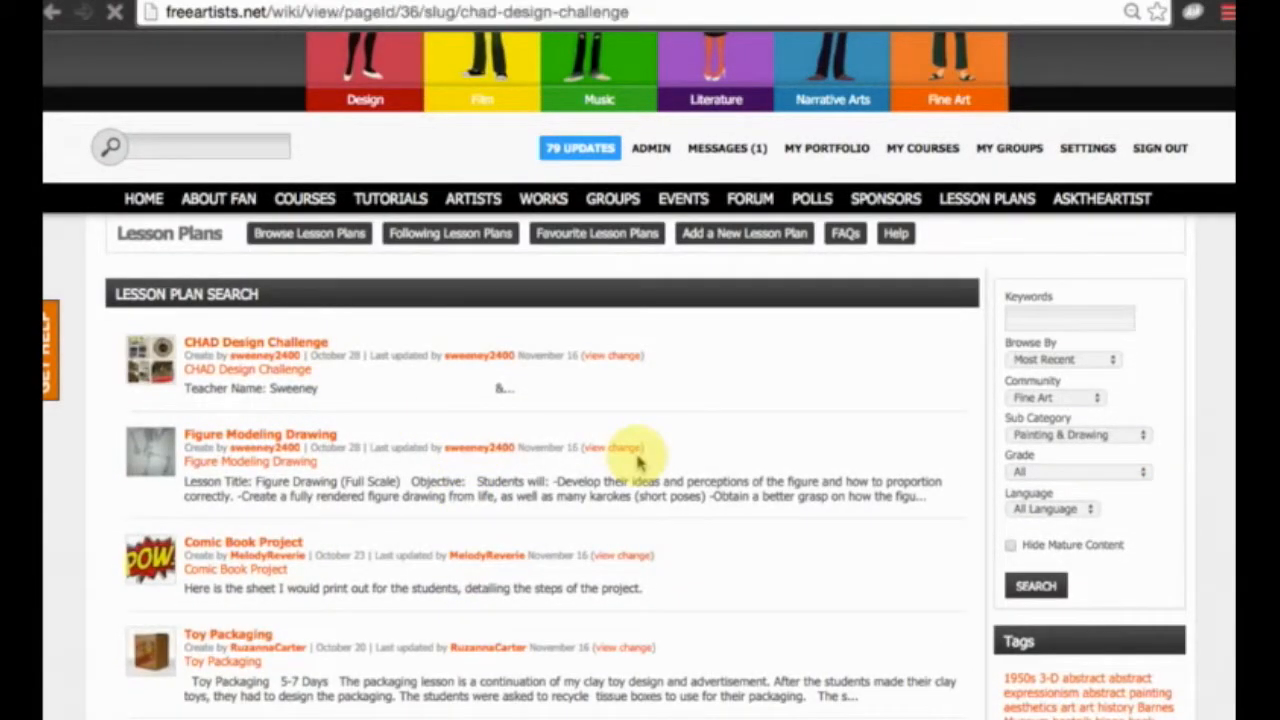
# - Read through the lesson plan's content standard, project photos, objectives, instruction sections and design problem tables
pyautogui.scroll(-5, 534, 513)
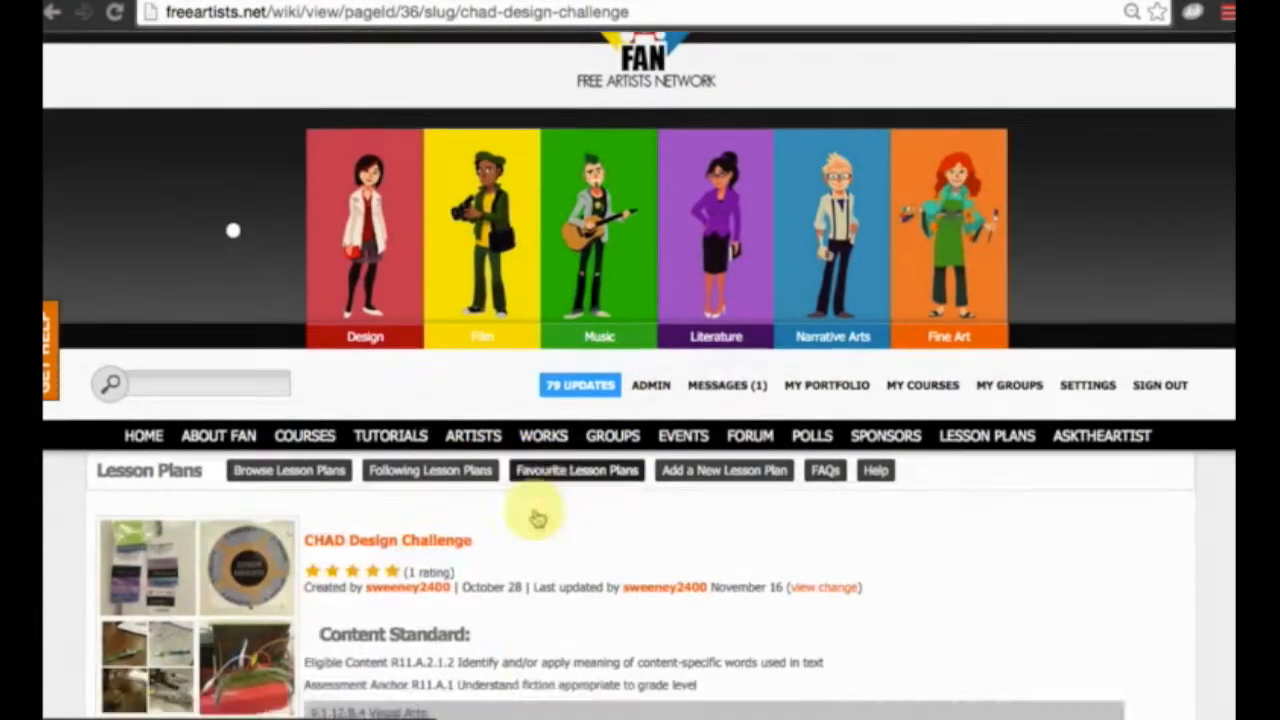
pyautogui.scroll(1, 535, 517)
pyautogui.scroll(-2, 535, 517)
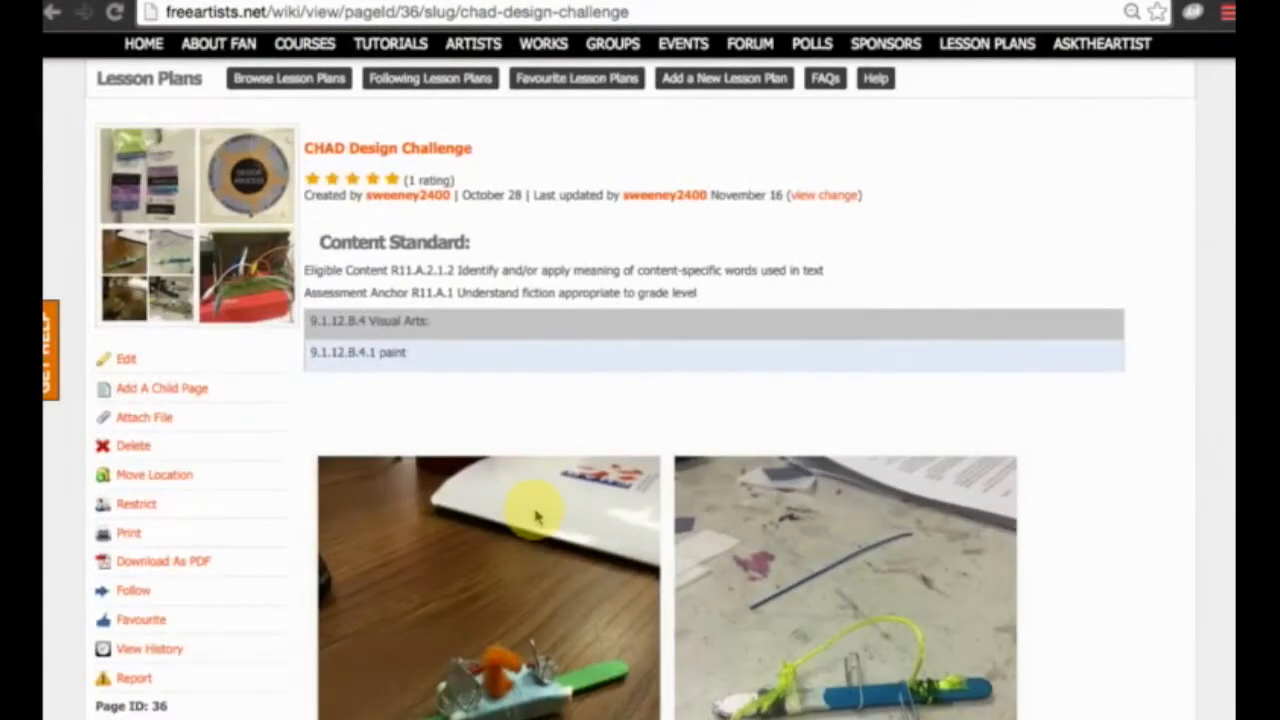
pyautogui.scroll(3, 535, 517)
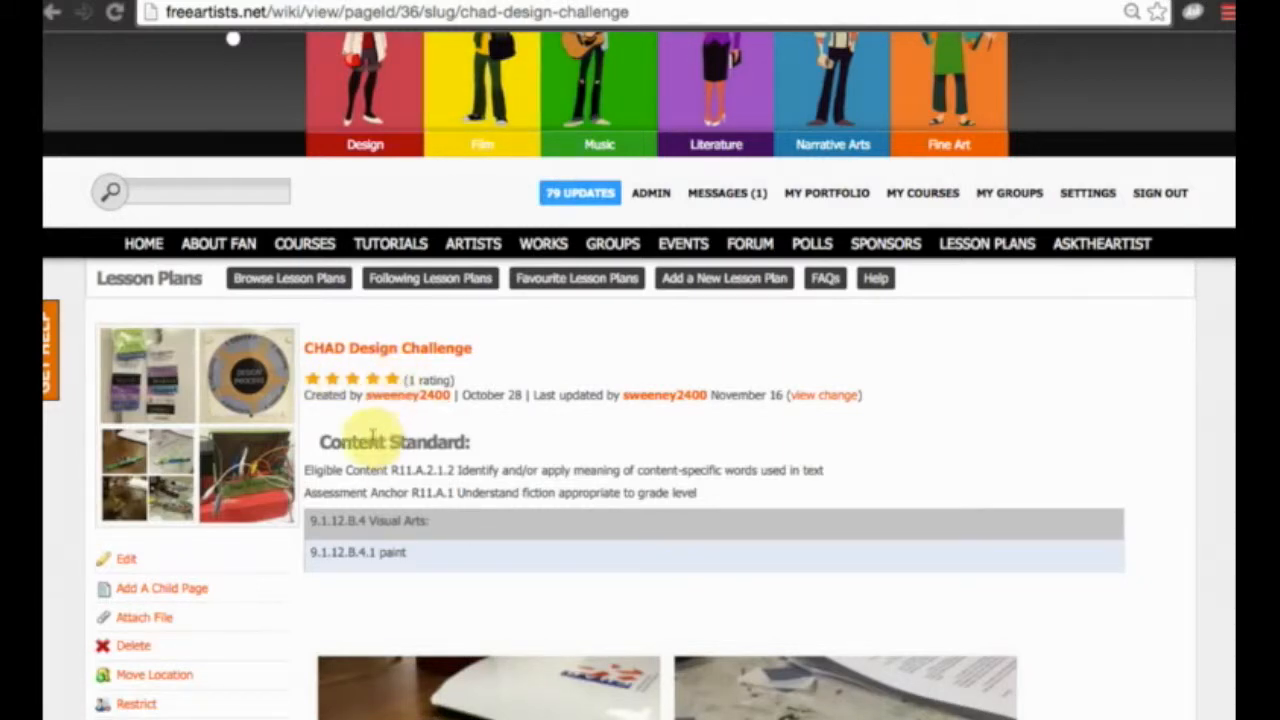
pyautogui.scroll(-5, 449, 538)
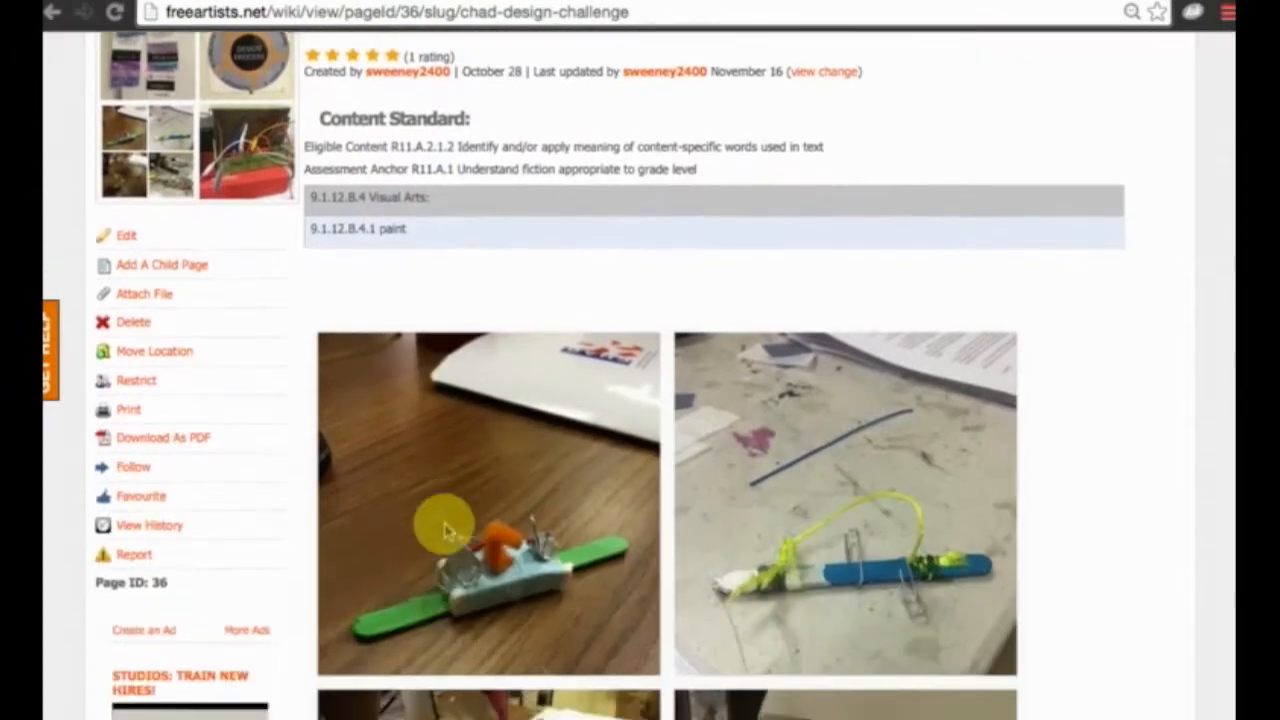
pyautogui.scroll(-5, 444, 290)
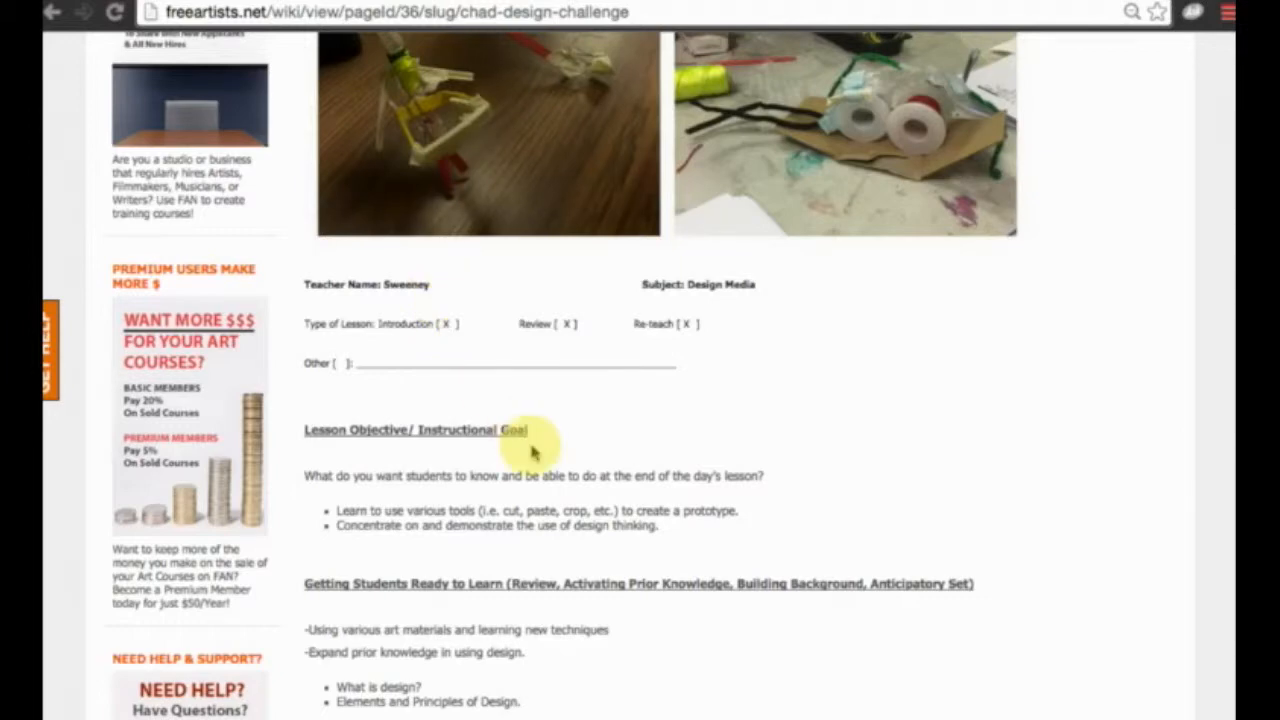
pyautogui.scroll(2, 530, 452)
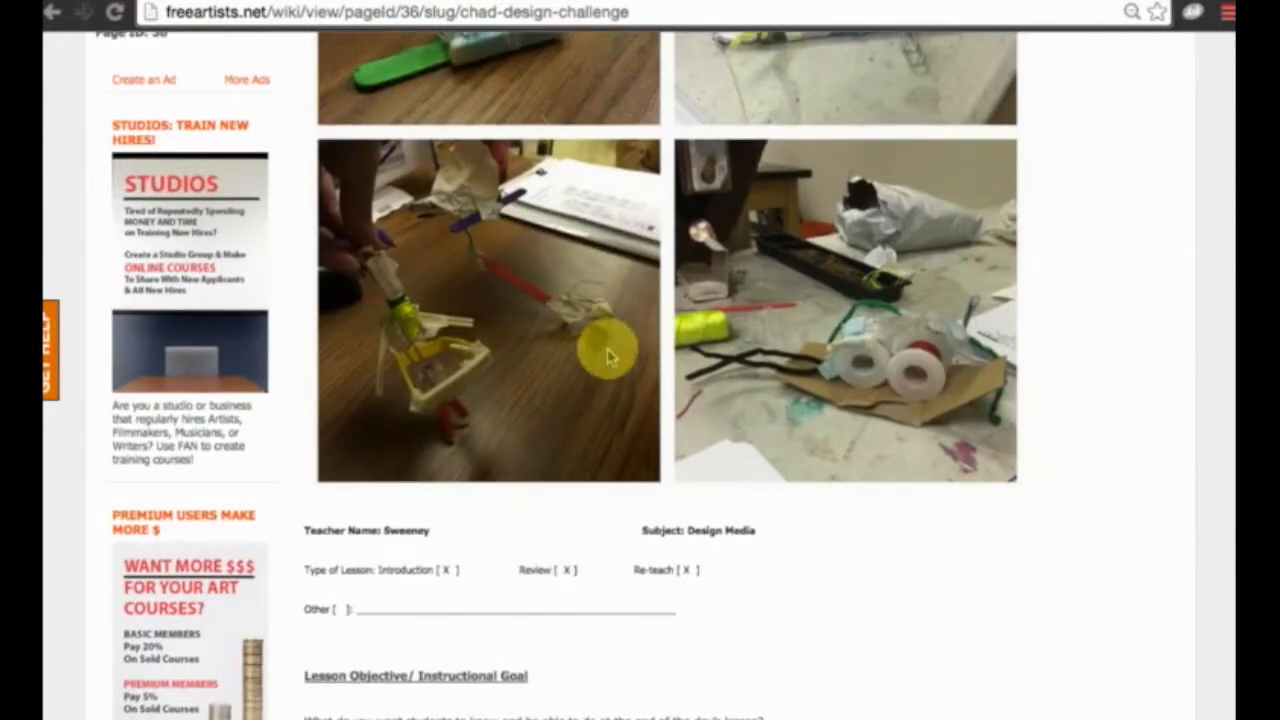
pyautogui.scroll(-17, 607, 356)
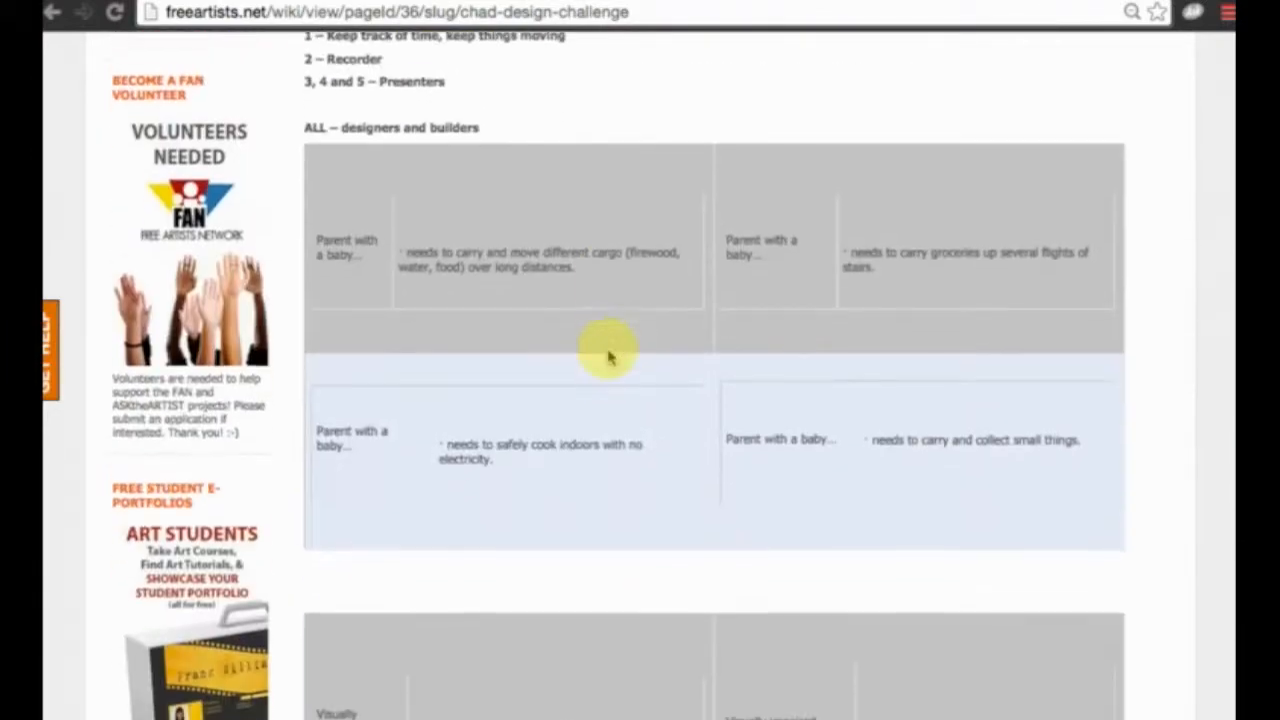
pyautogui.scroll(-1, 668, 393)
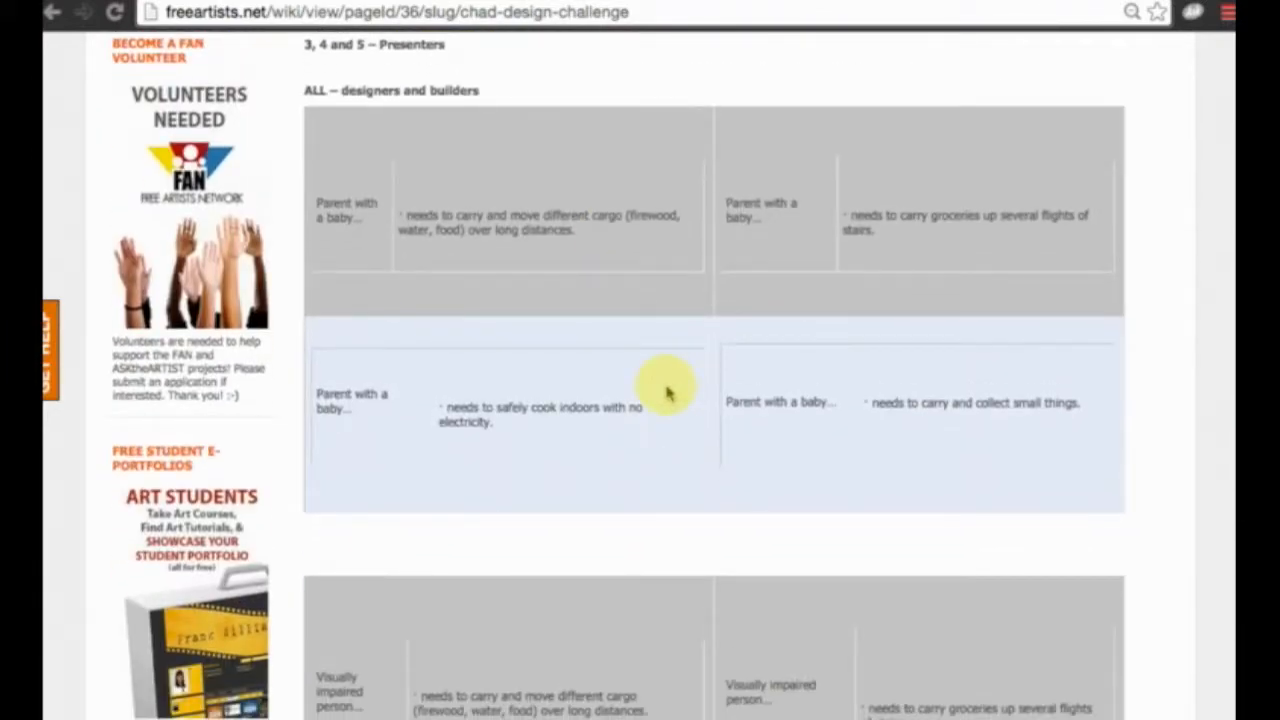
pyautogui.scroll(3, 668, 393)
pyautogui.scroll(15, 668, 393)
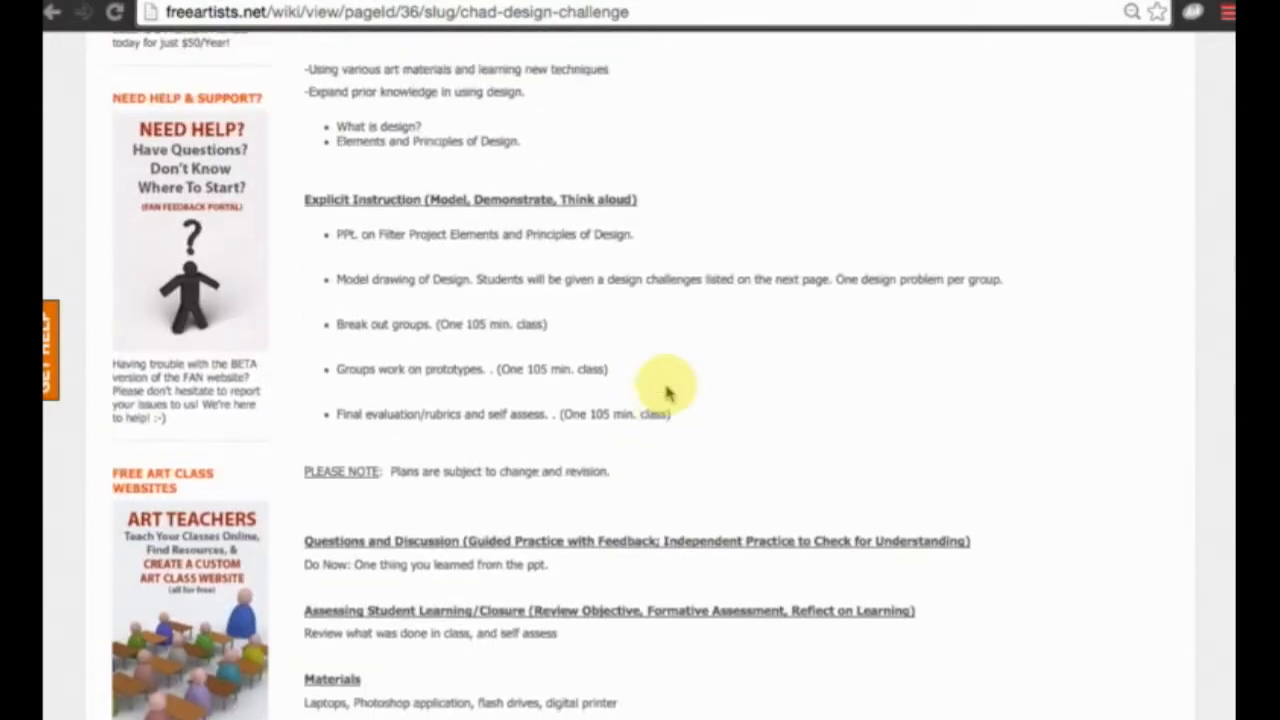
pyautogui.scroll(5, 668, 393)
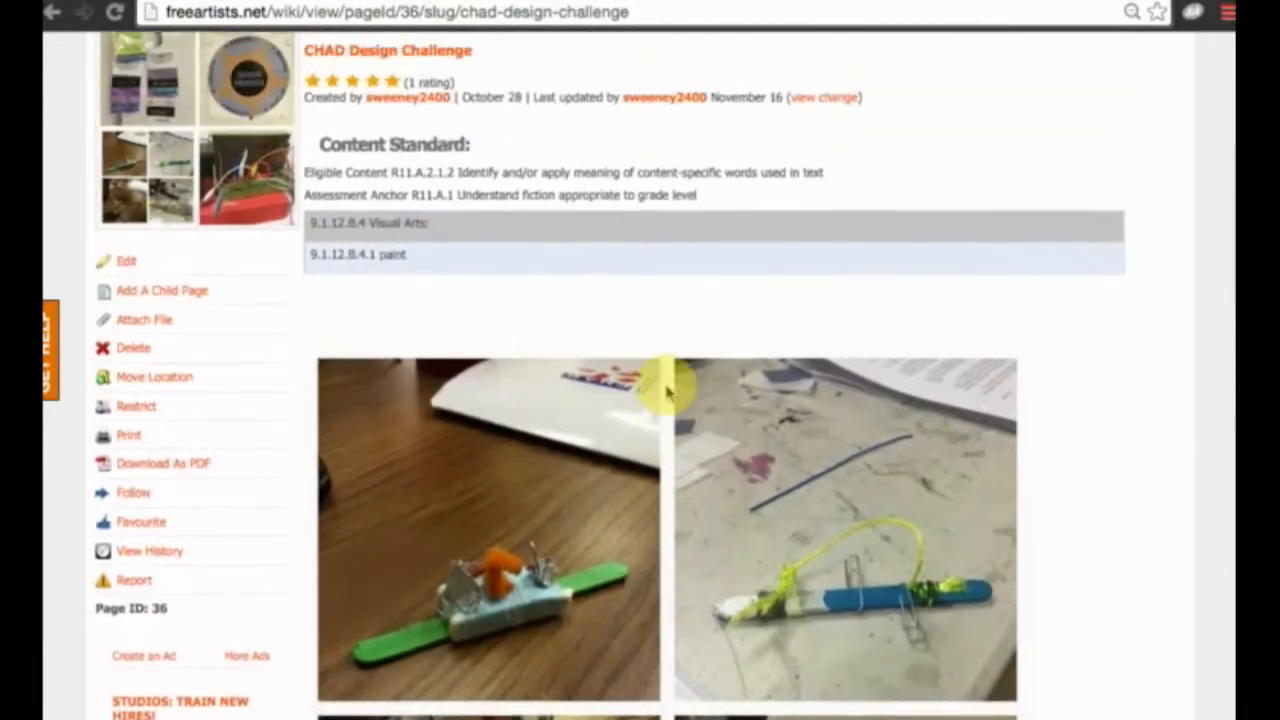
# - Examine the tags, attached file, child pages and comments sections at the end of the lesson plan
pyautogui.scroll(-10, 588, 424)
pyautogui.scroll(-20, 588, 424)
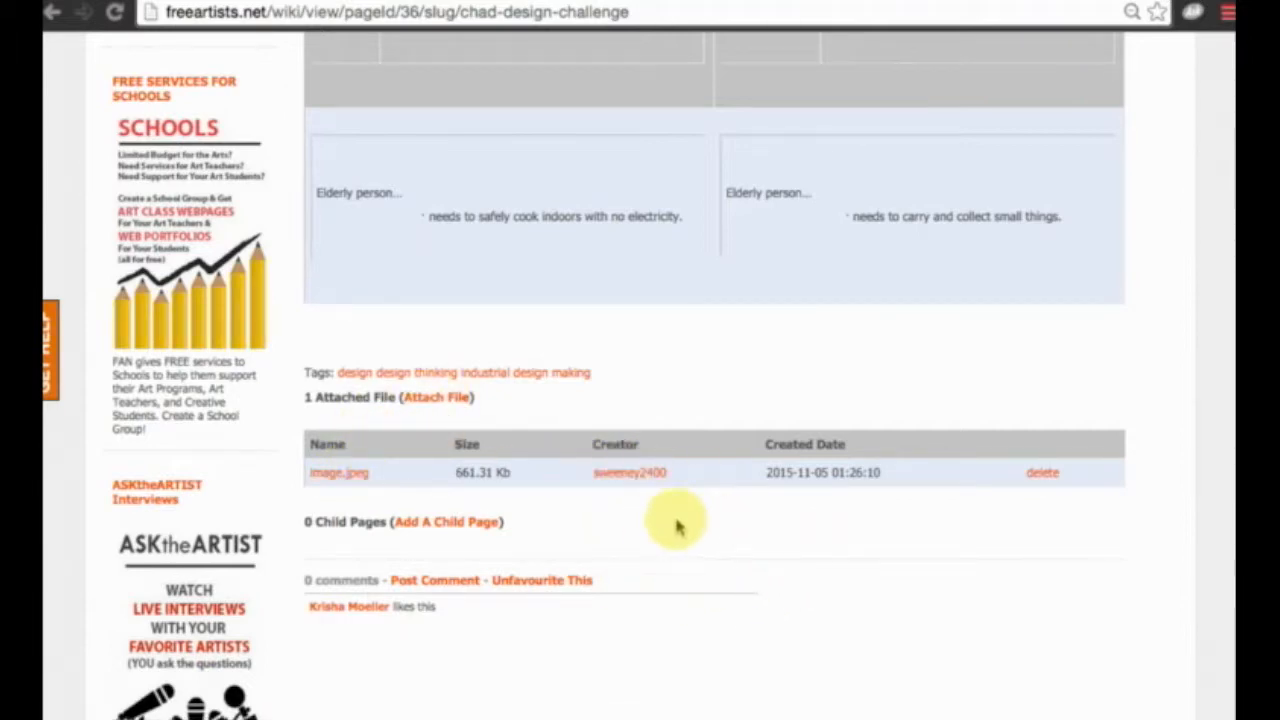
pyautogui.scroll(5, 666, 543)
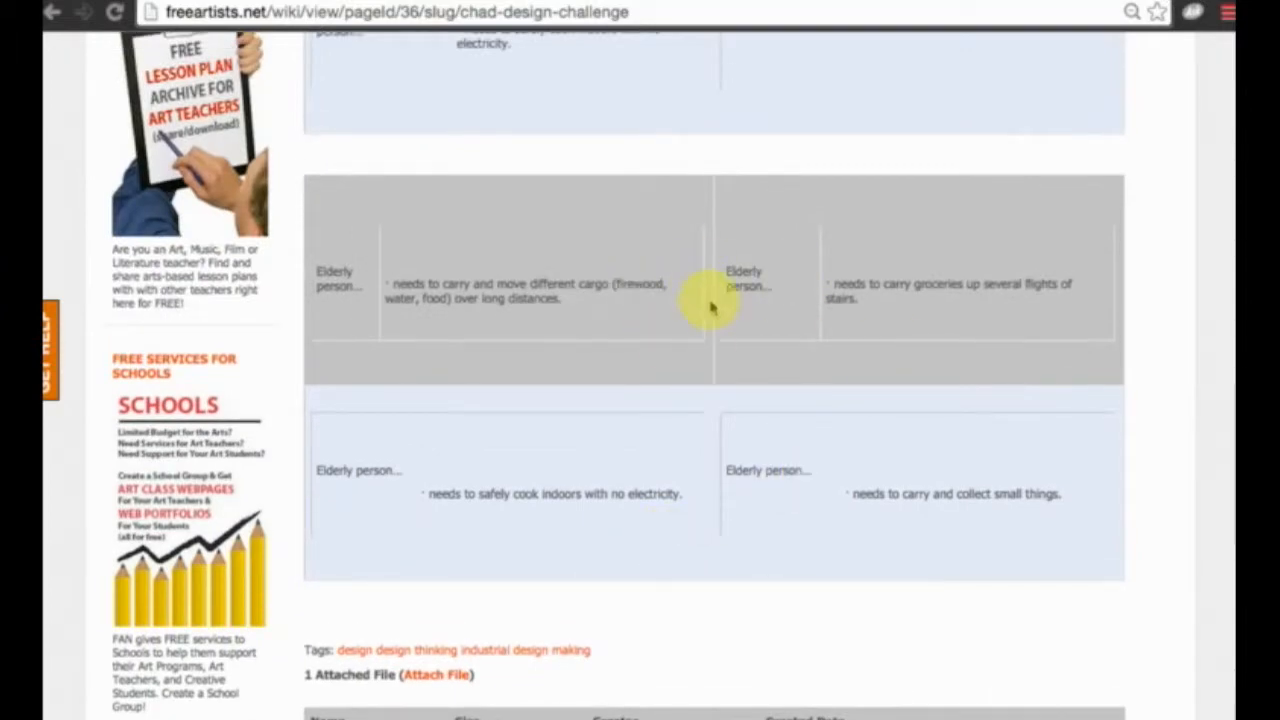
pyautogui.scroll(15, 711, 308)
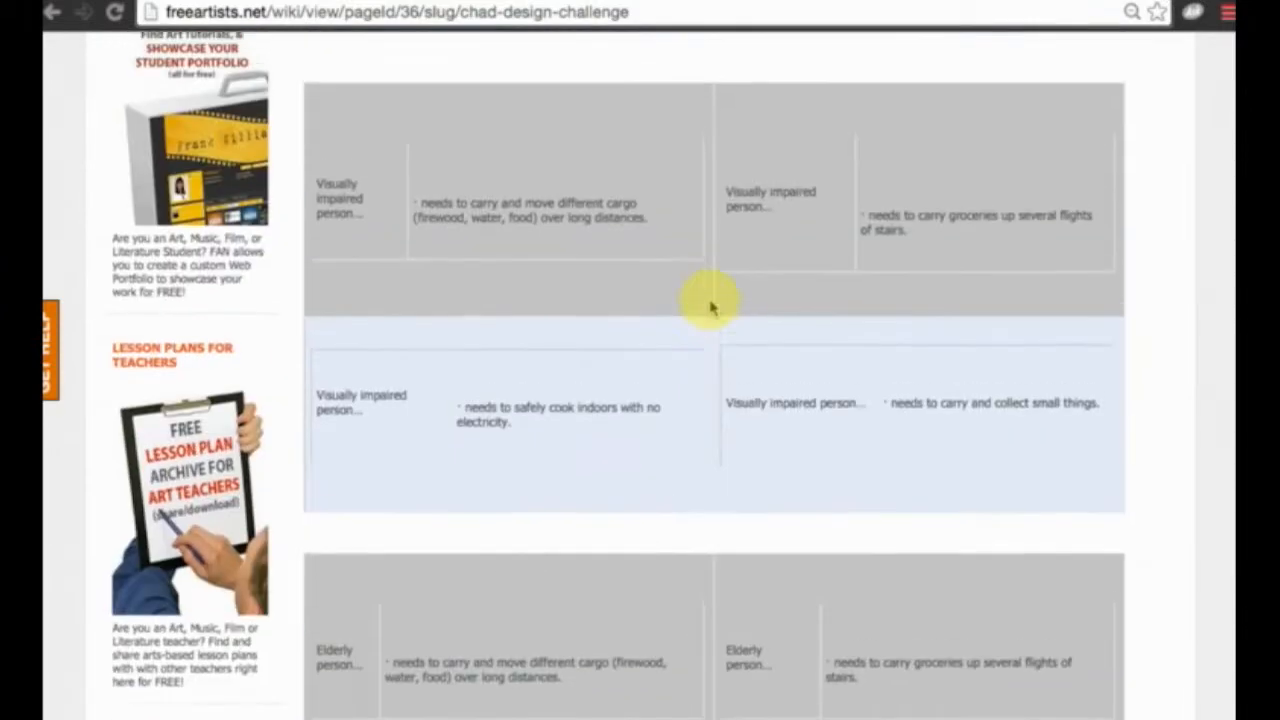
pyautogui.scroll(-17, 555, 484)
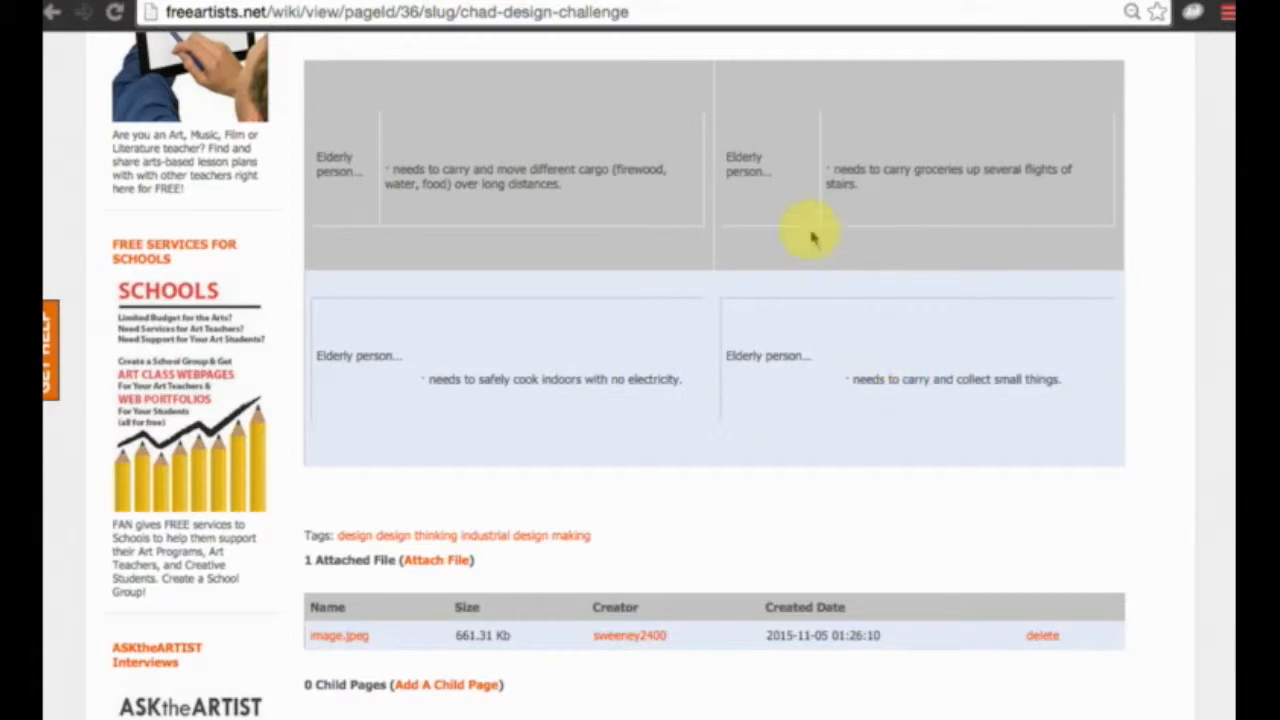
pyautogui.scroll(-3, 700, 318)
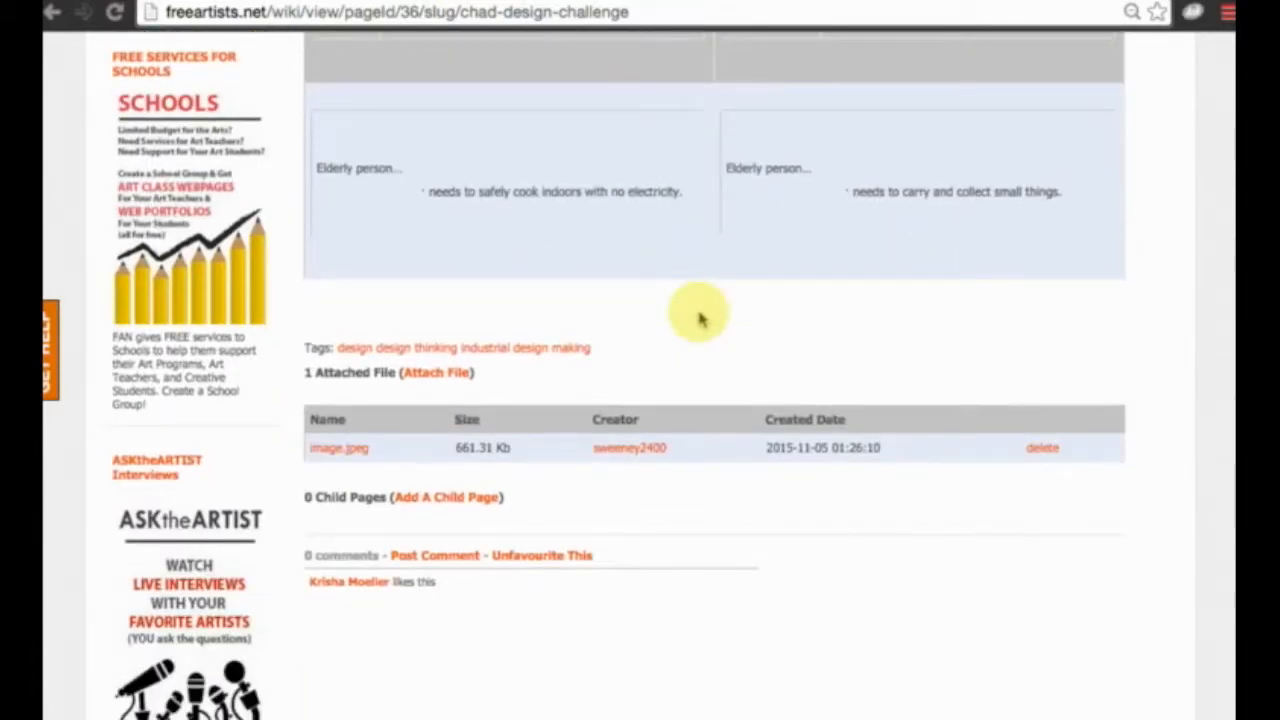
pyautogui.scroll(-2, 700, 318)
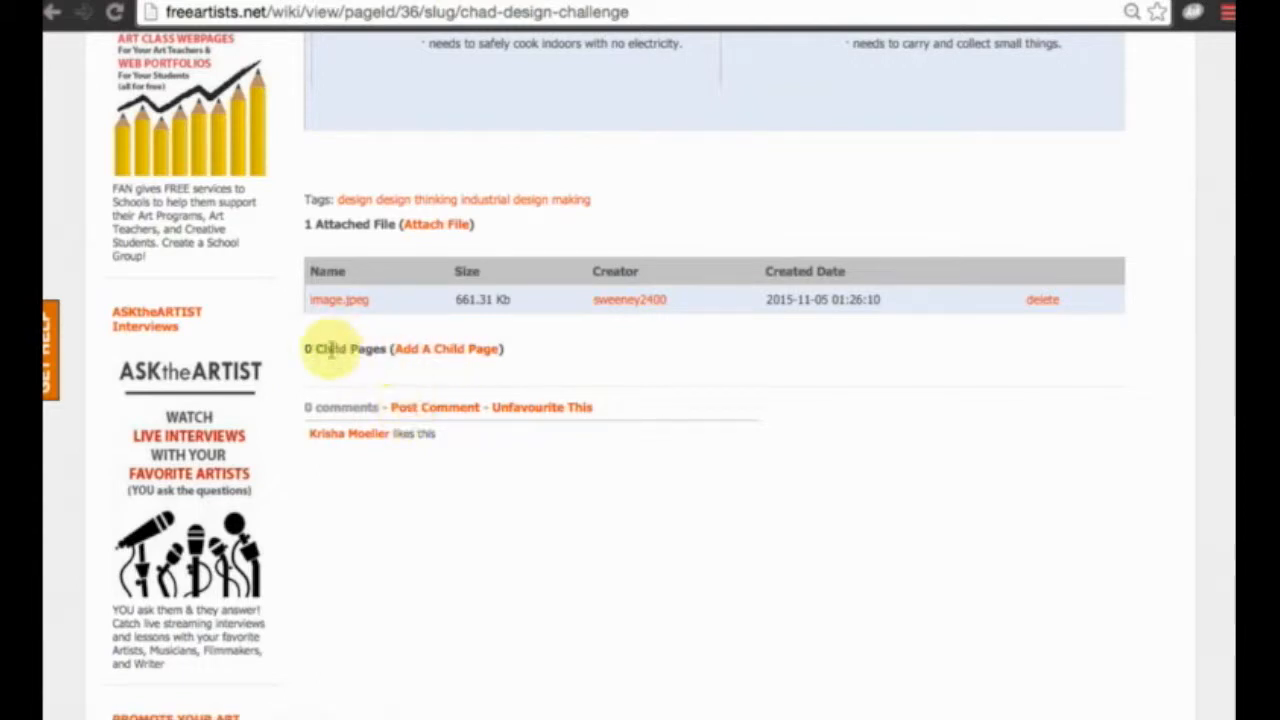
pyautogui.moveTo(315, 348); pyautogui.dragTo(384, 346)
pyautogui.click(374, 350)
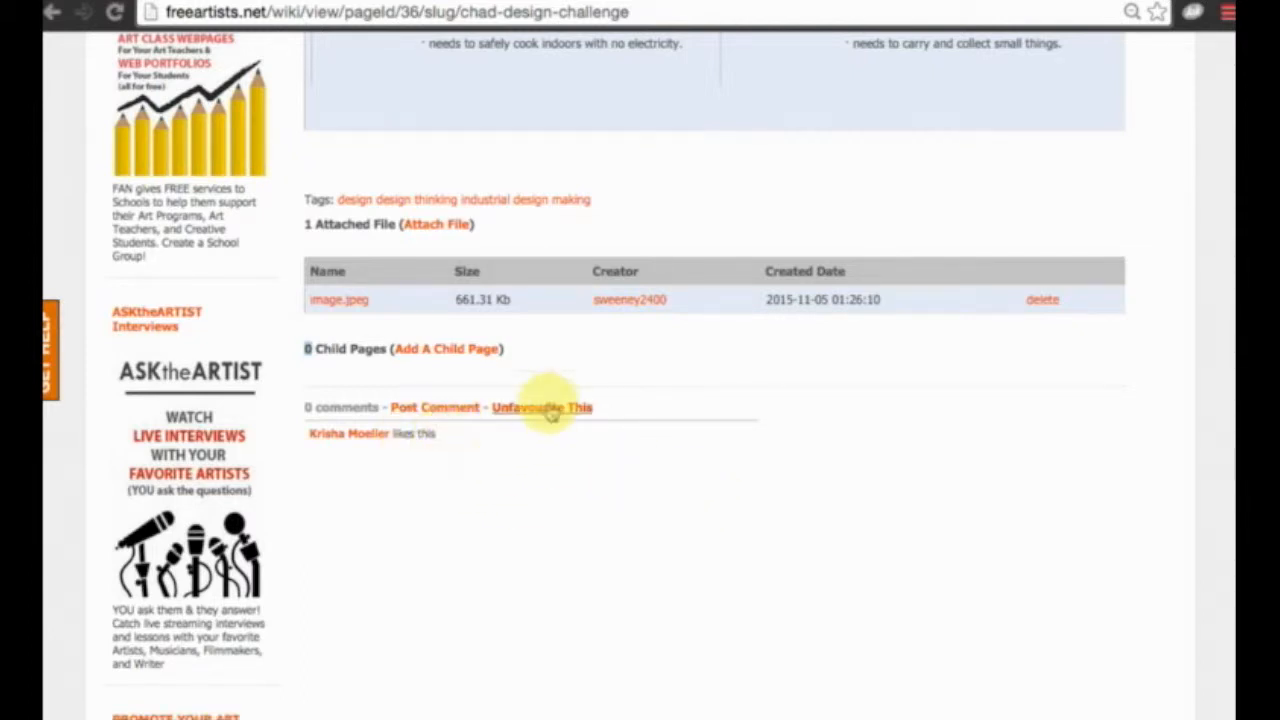
# - Mark the CHAD Design Challenge lesson plan as a favourite
pyautogui.scroll(20, 730, 477)
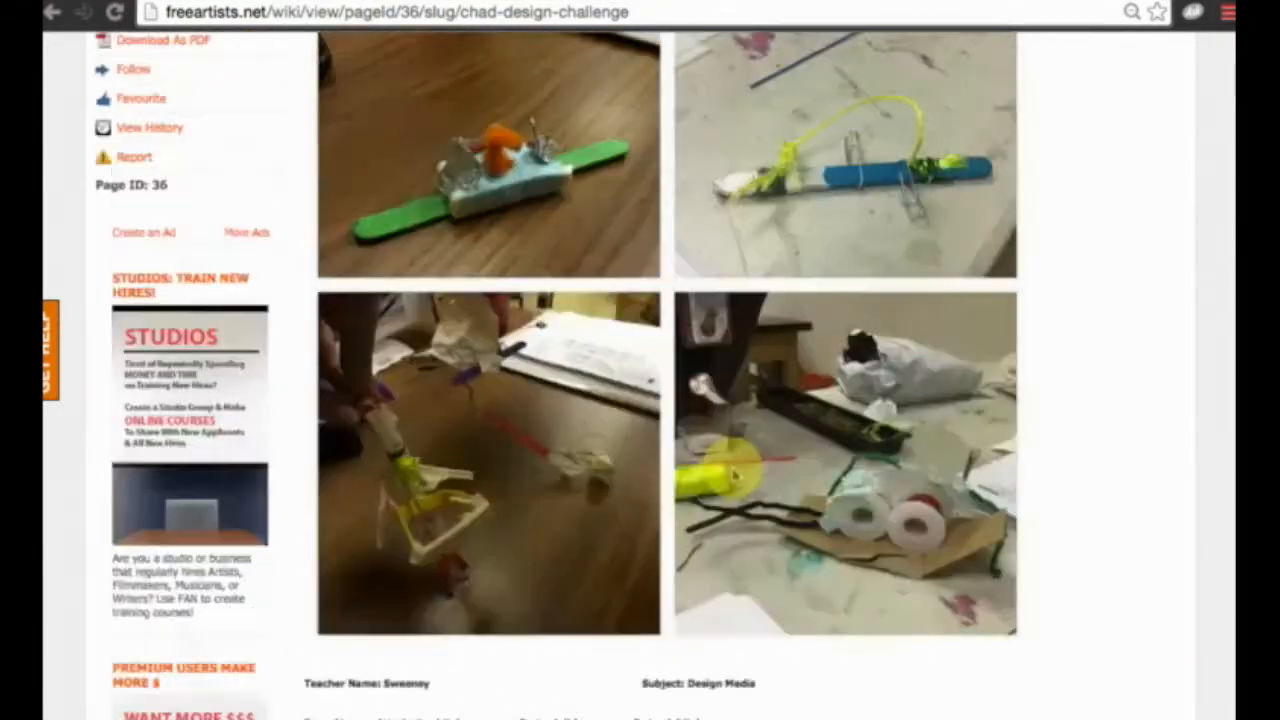
pyautogui.scroll(-6, 733, 470)
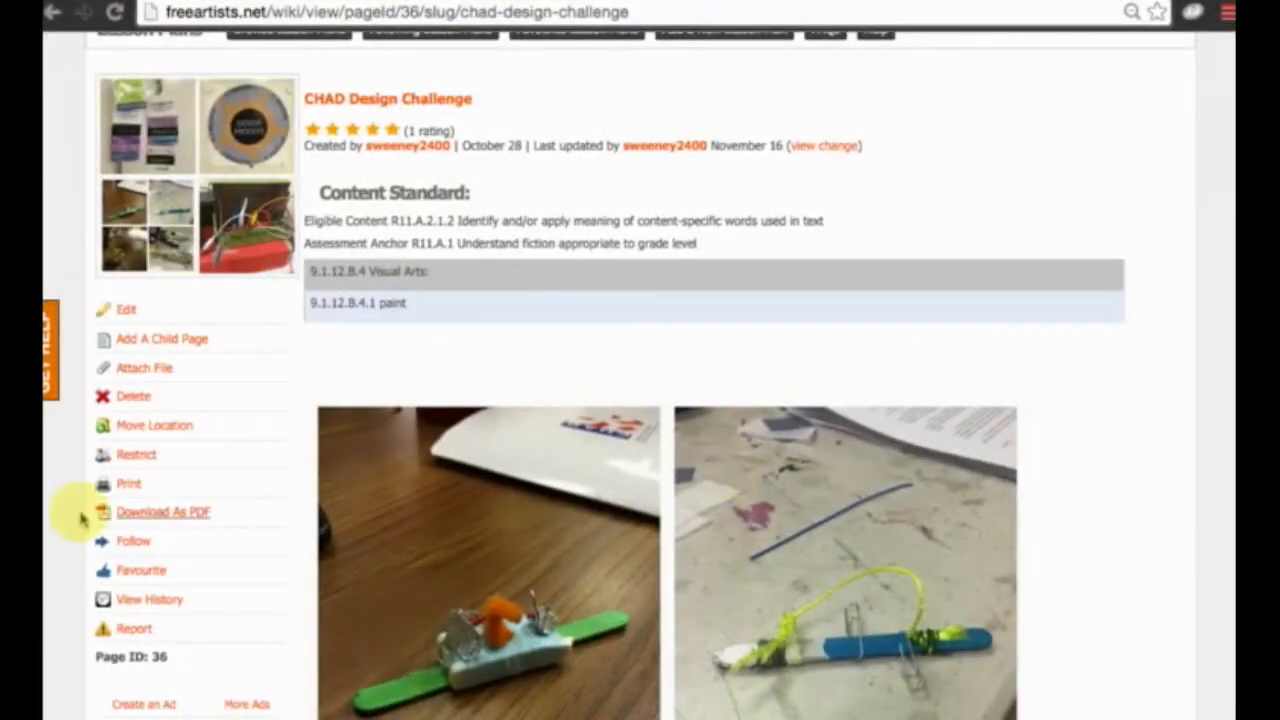
pyautogui.click(143, 578)
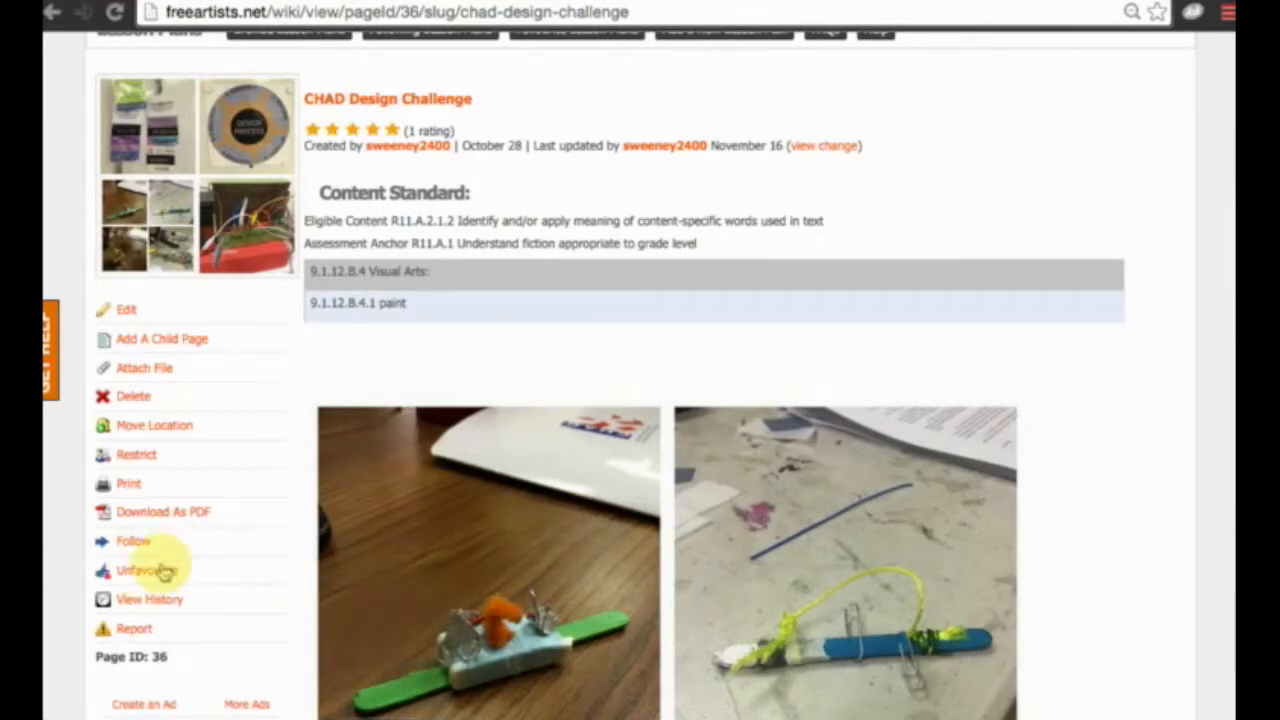
pyautogui.scroll(3, 165, 578)
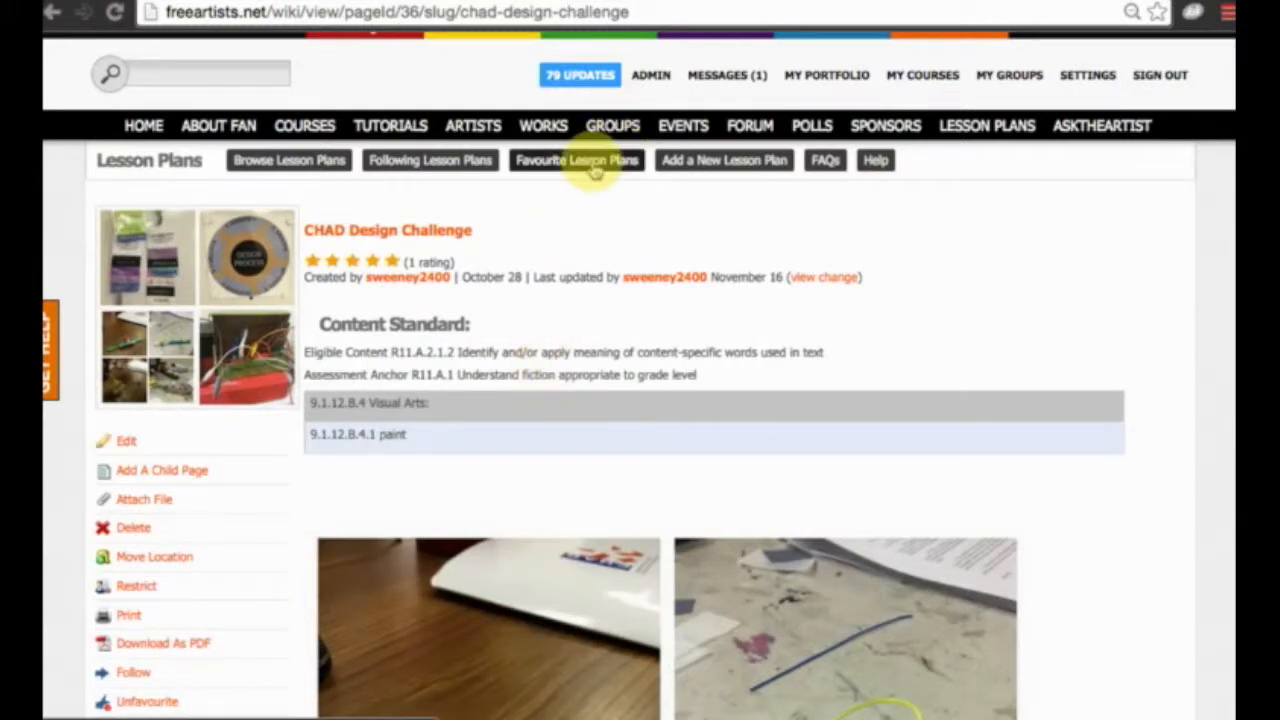
# - Follow the CHAD Design Challenge lesson plan and view the list of favourite lesson plans
pyautogui.scroll(-1, 360, 460)
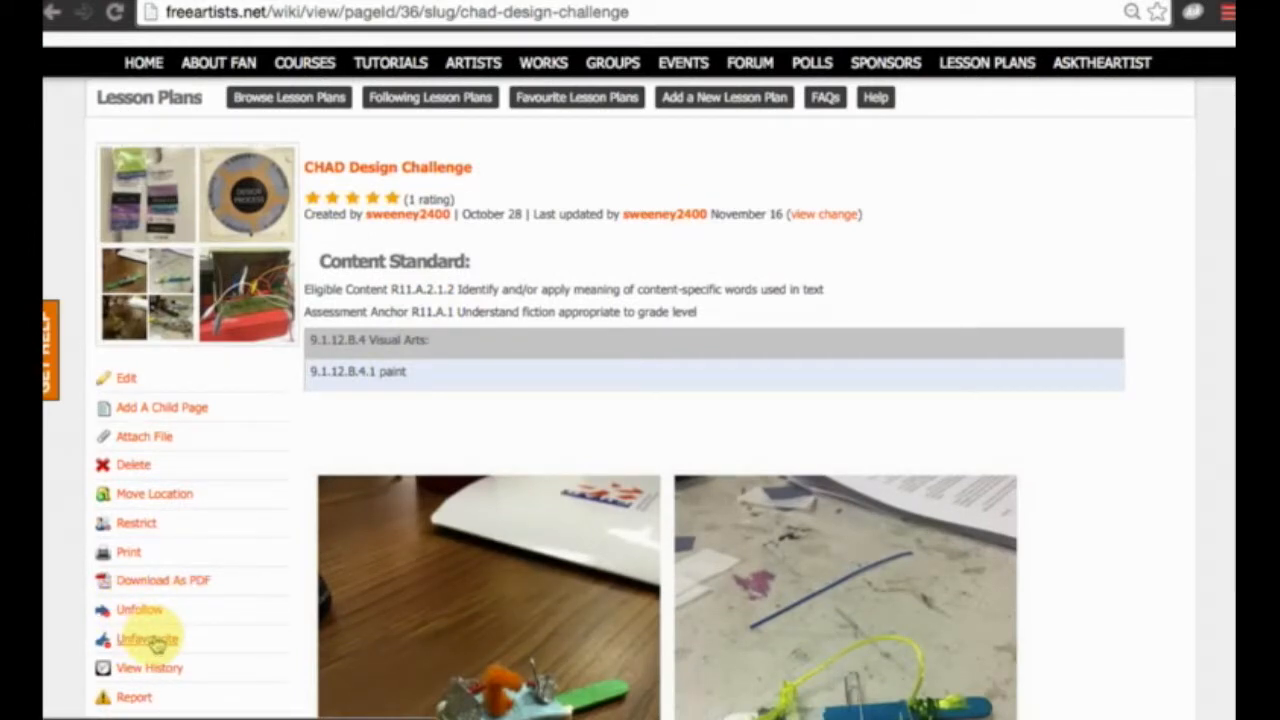
pyautogui.scroll(1, 443, 157)
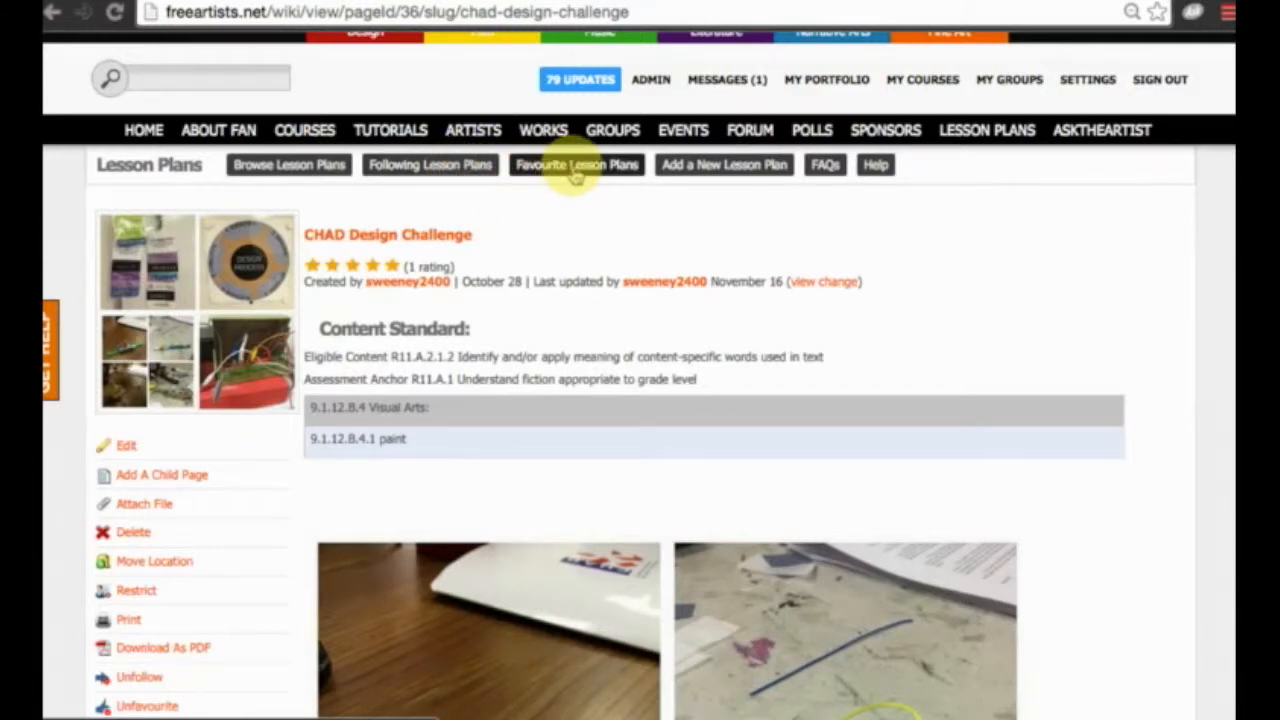
pyautogui.click(575, 172)
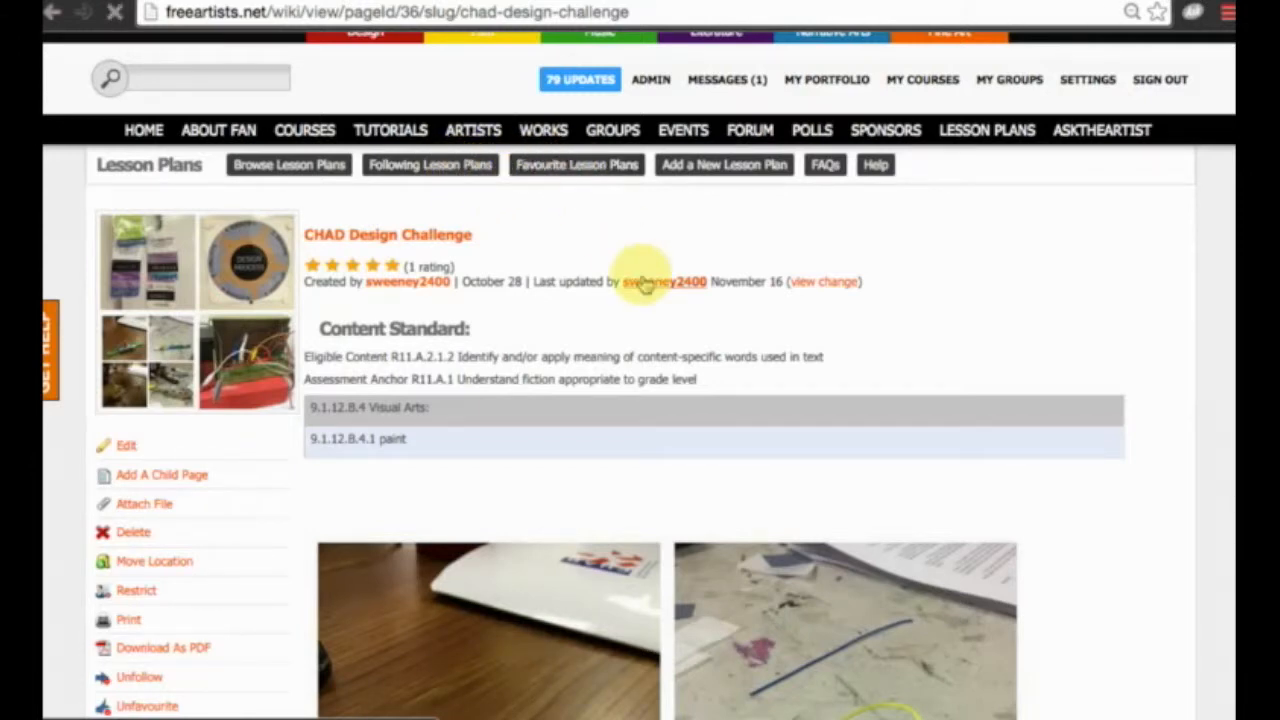
pyautogui.scroll(-1, 475, 210)
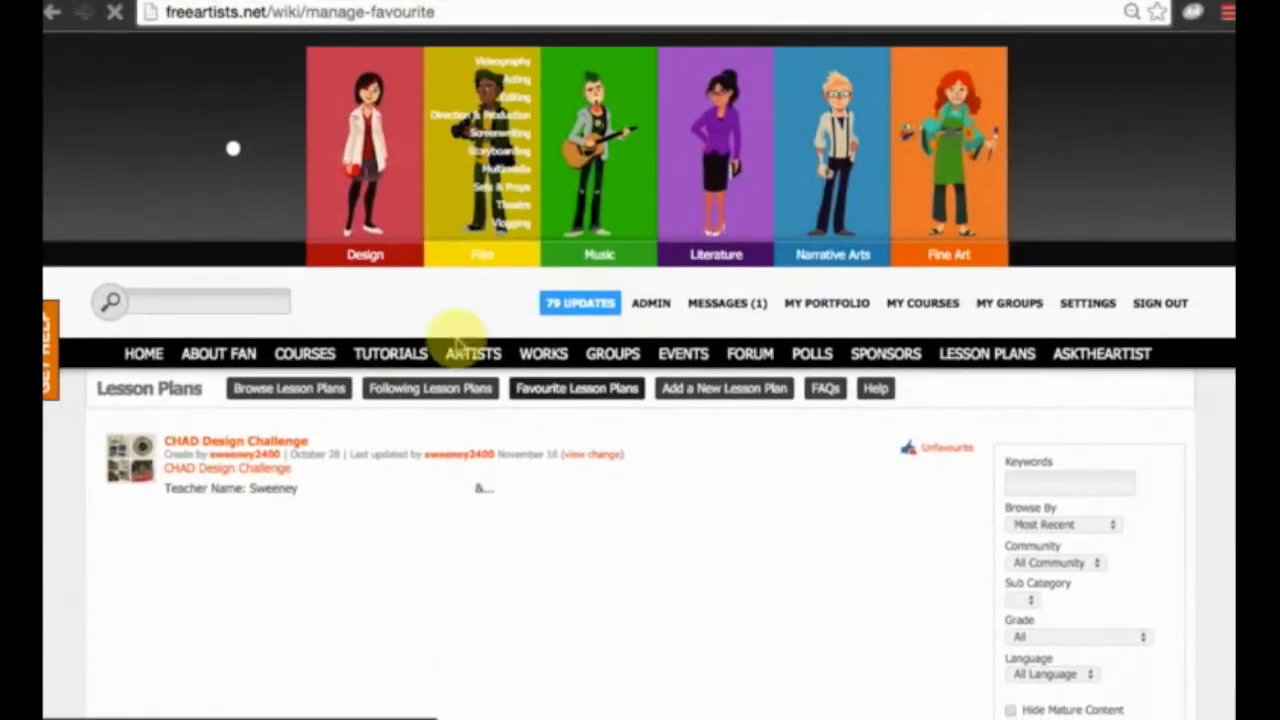
pyautogui.scroll(-3, 490, 440)
pyautogui.scroll(2, 486, 434)
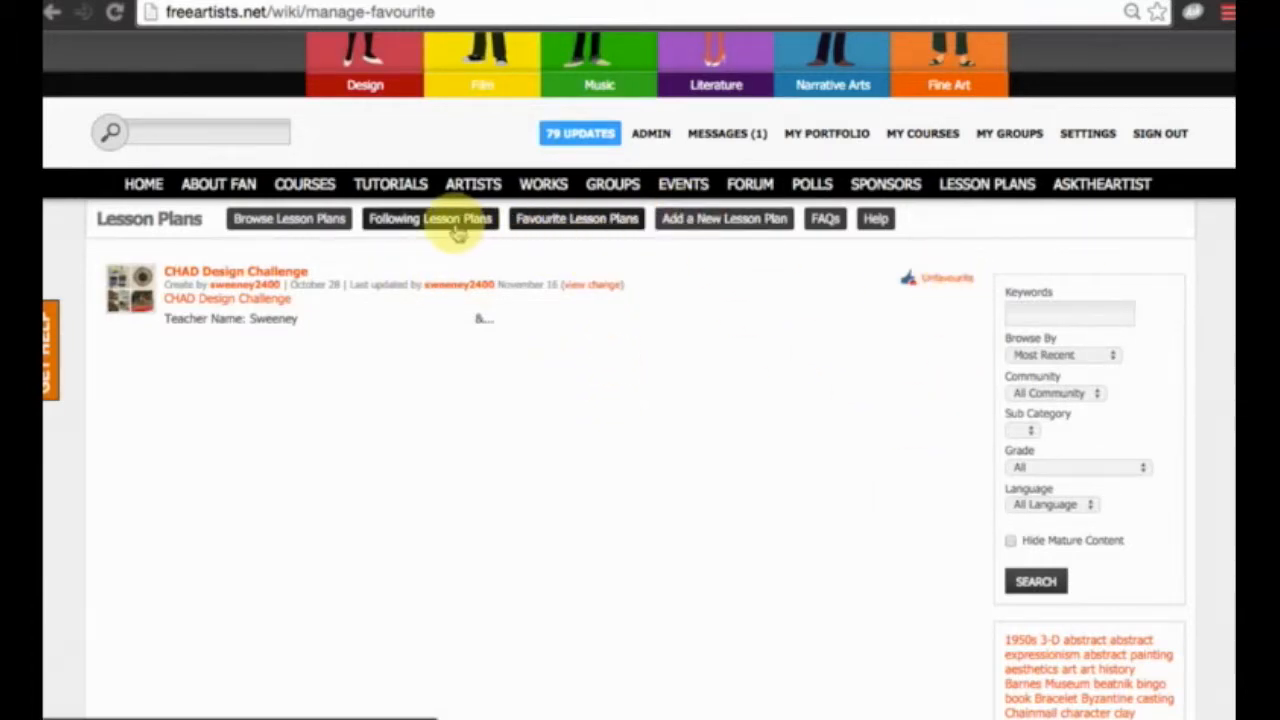
# - View the list of followed lesson plans and return to the CHAD Design Challenge page
pyautogui.click(456, 229)
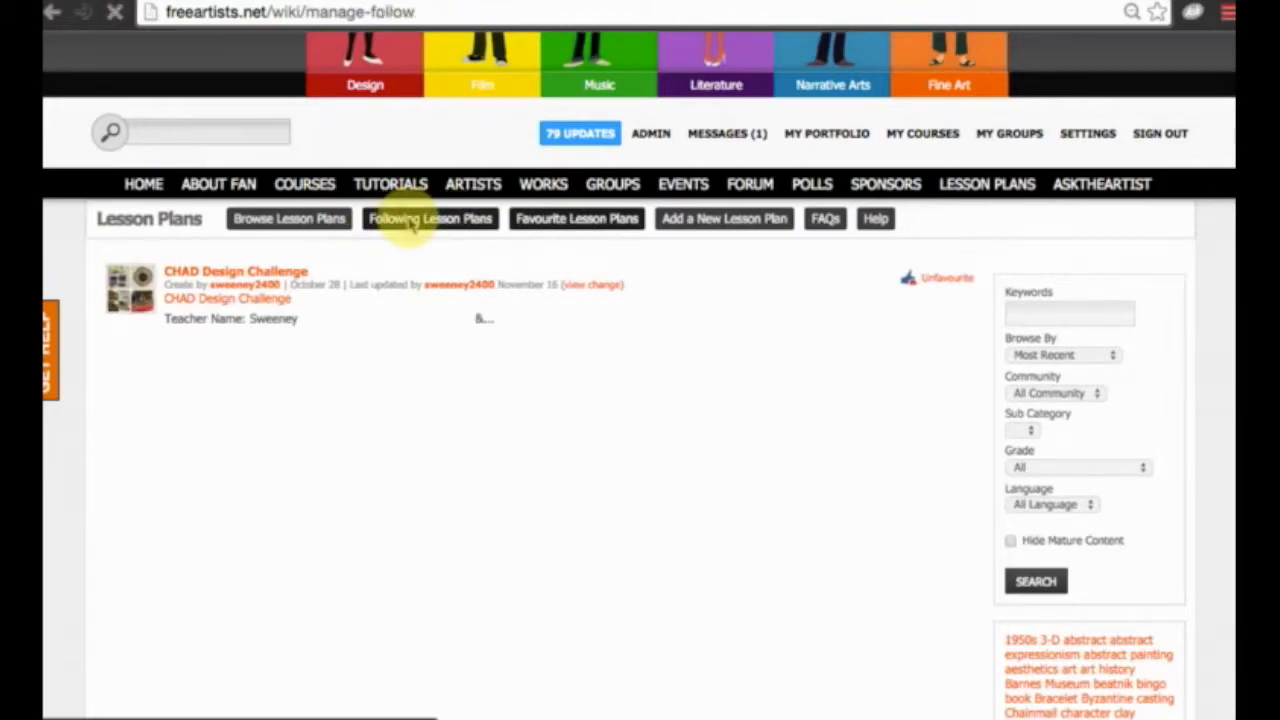
pyautogui.scroll(-1, 420, 443)
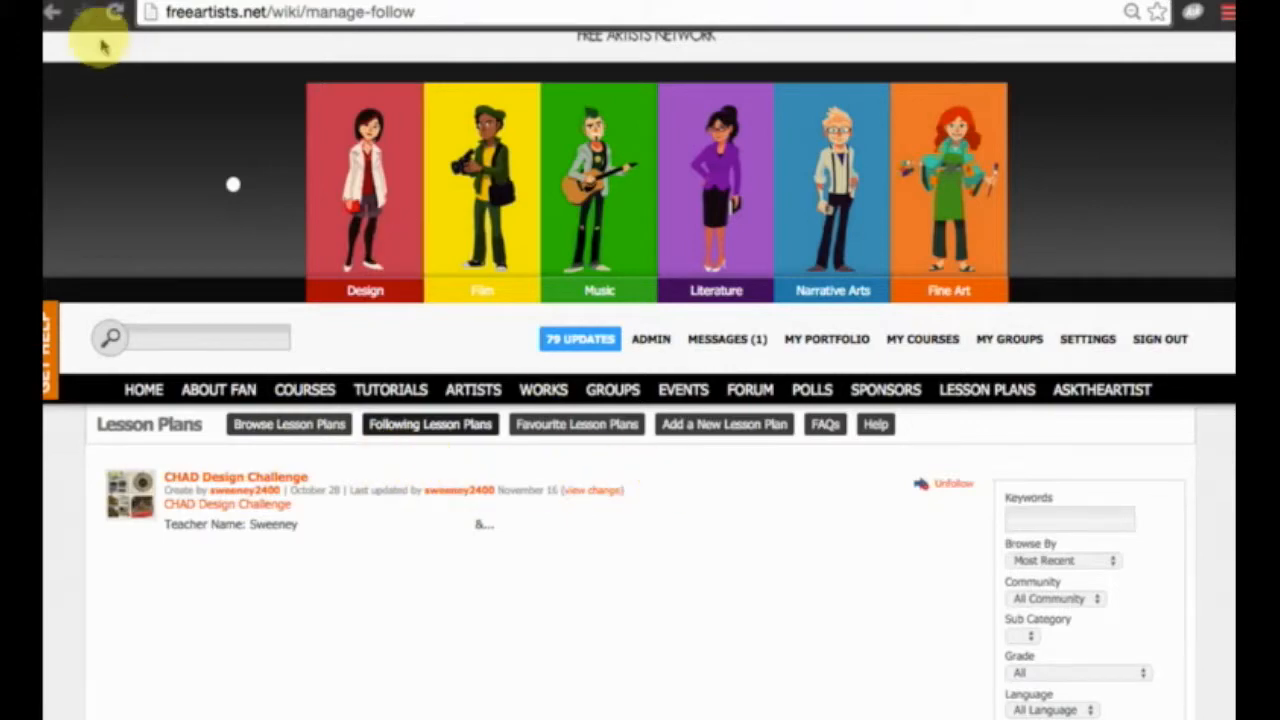
pyautogui.click(54, 13)
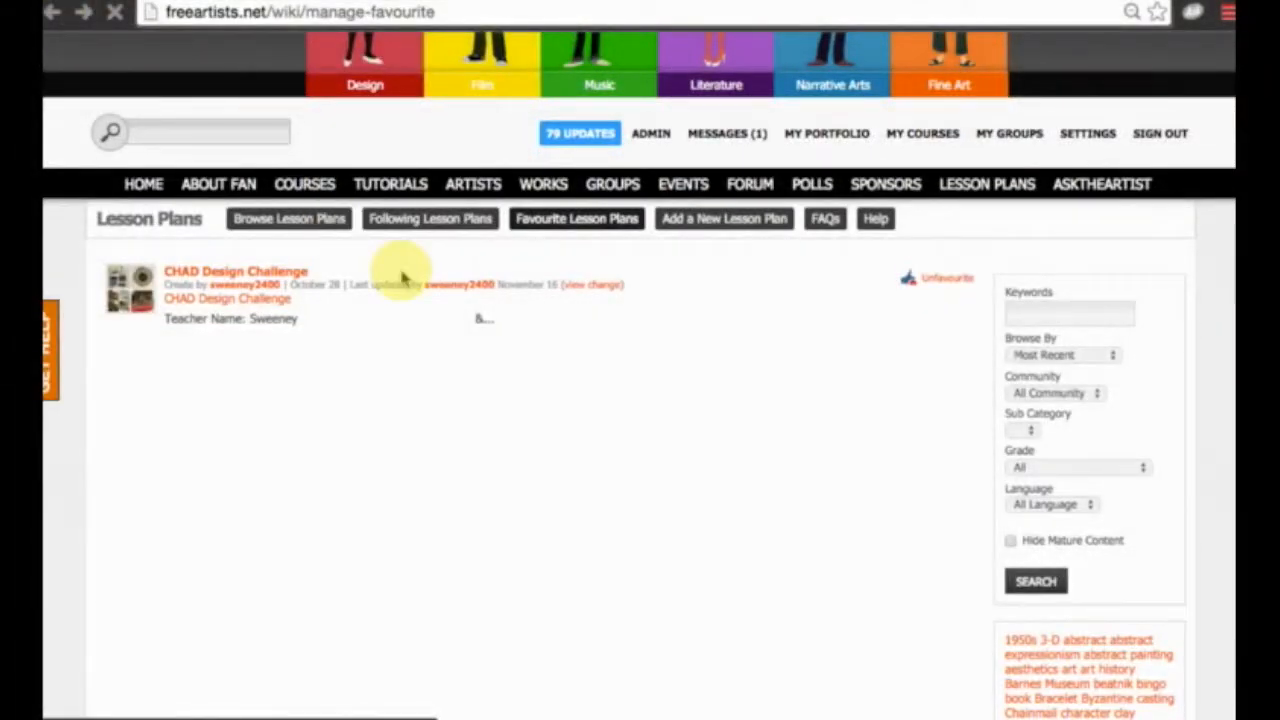
pyautogui.scroll(-2, 403, 278)
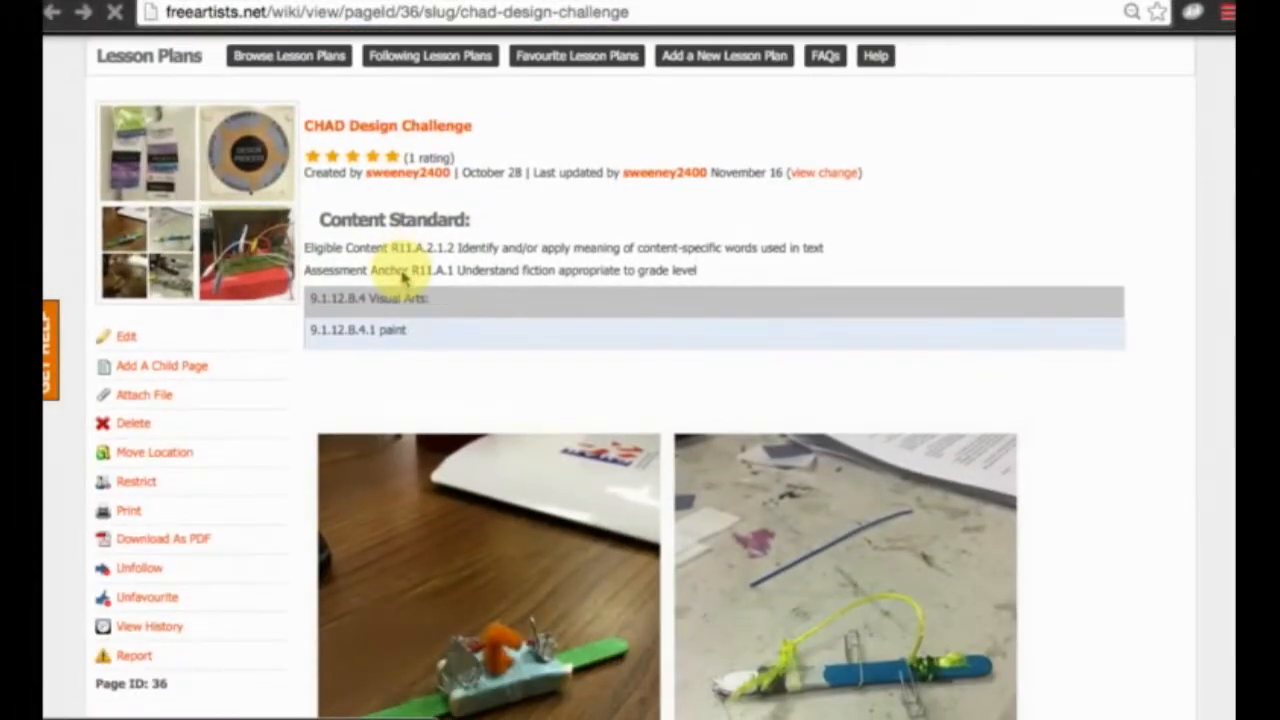
# - Review who may restrict, view, edit, delete and comment on the lesson plan, and leave the restriction settings without saving
pyautogui.scroll(-1, 403, 278)
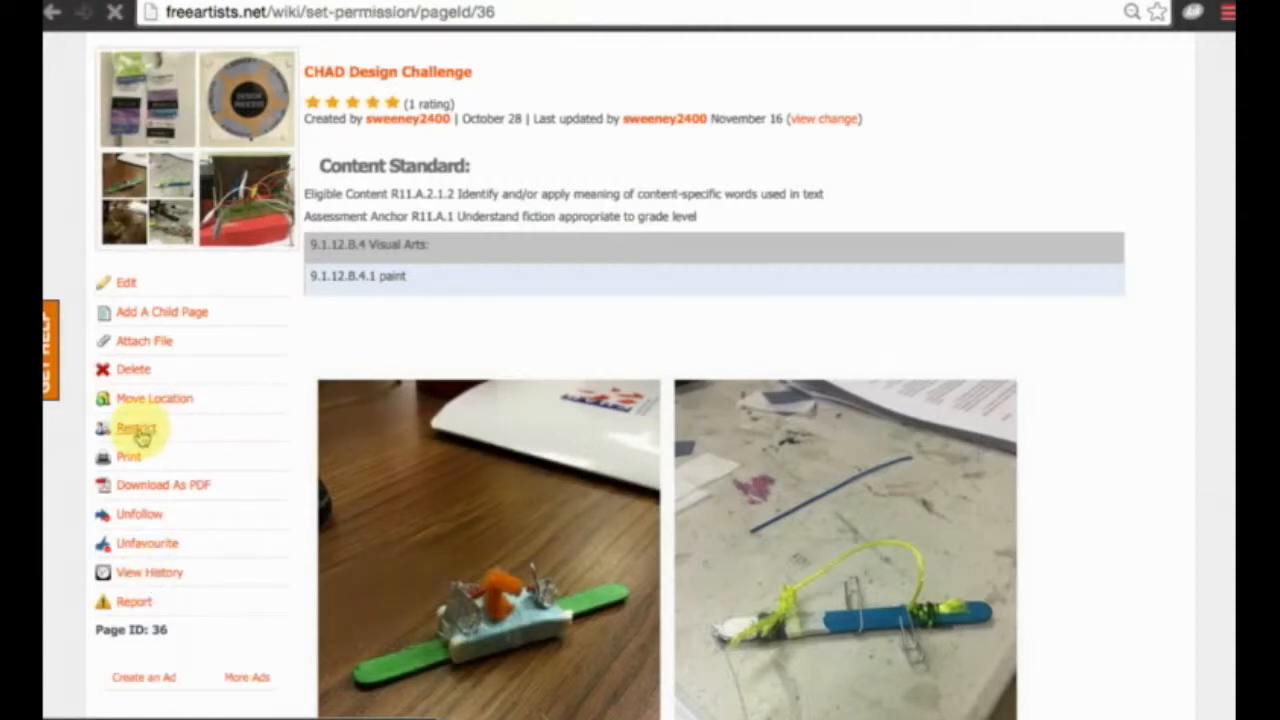
pyautogui.scroll(-3, 466, 410)
pyautogui.scroll(-4, 466, 410)
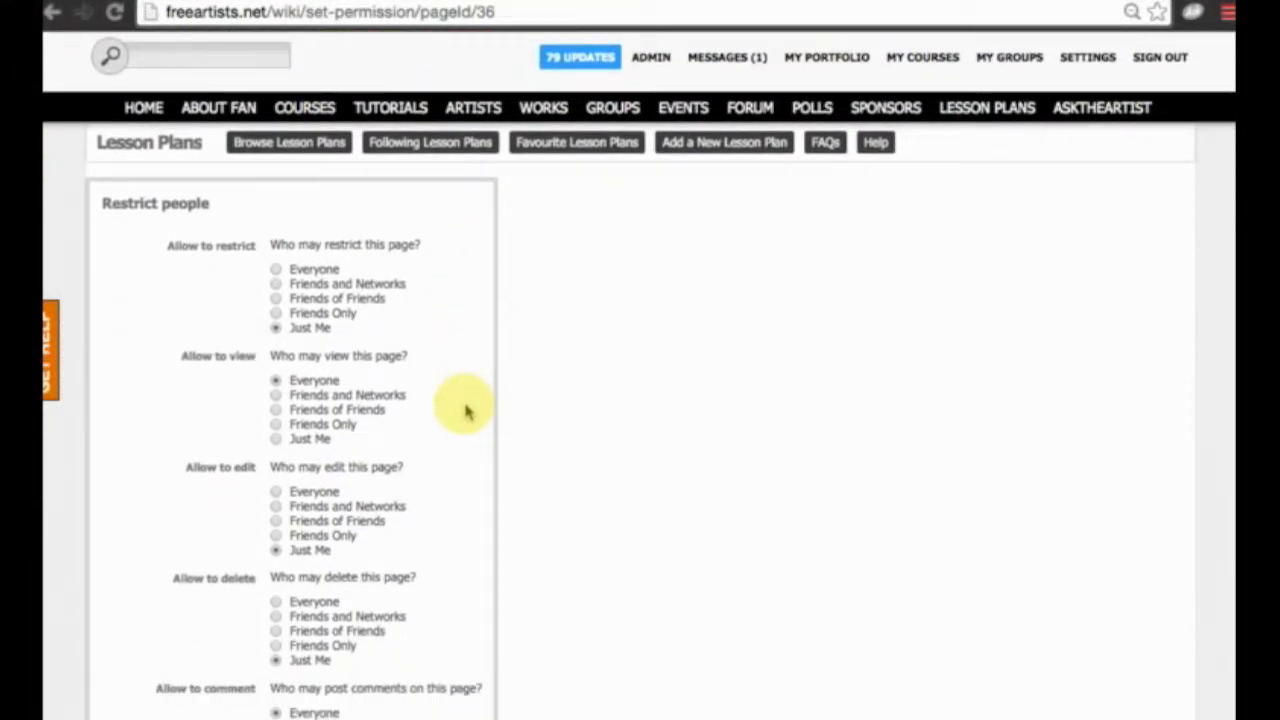
pyautogui.scroll(-1, 466, 410)
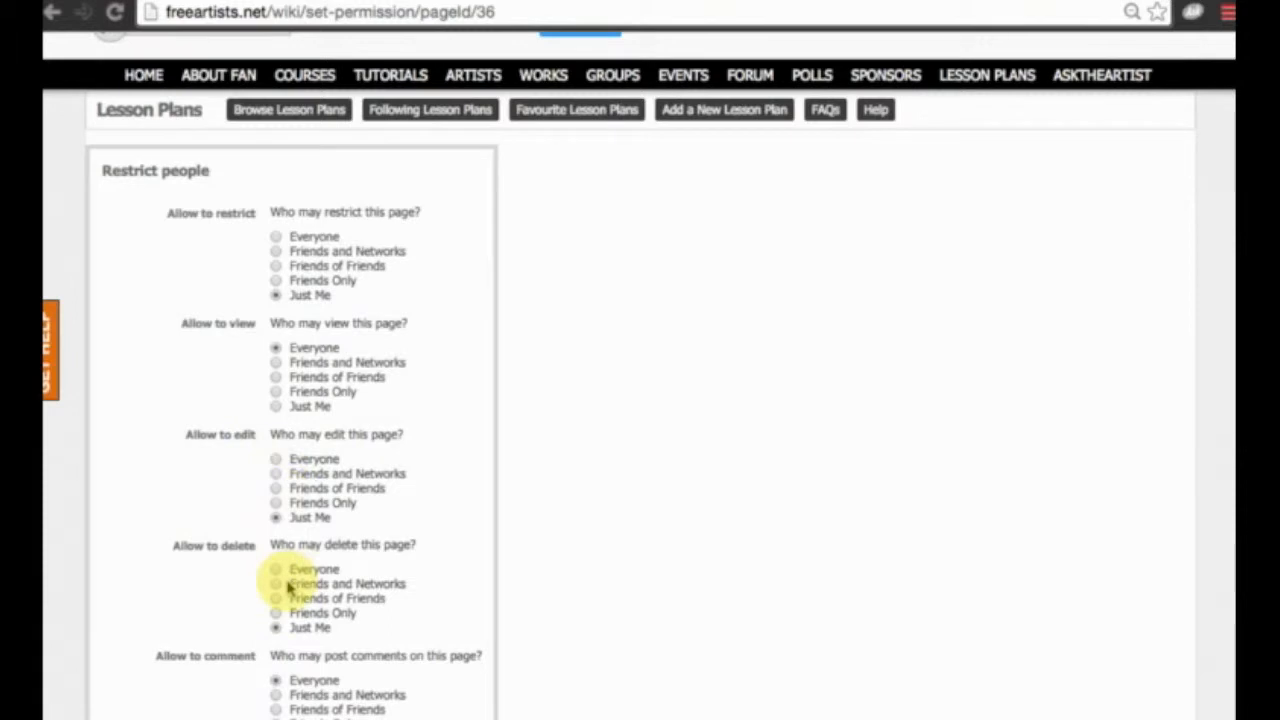
pyautogui.scroll(-1, 287, 319)
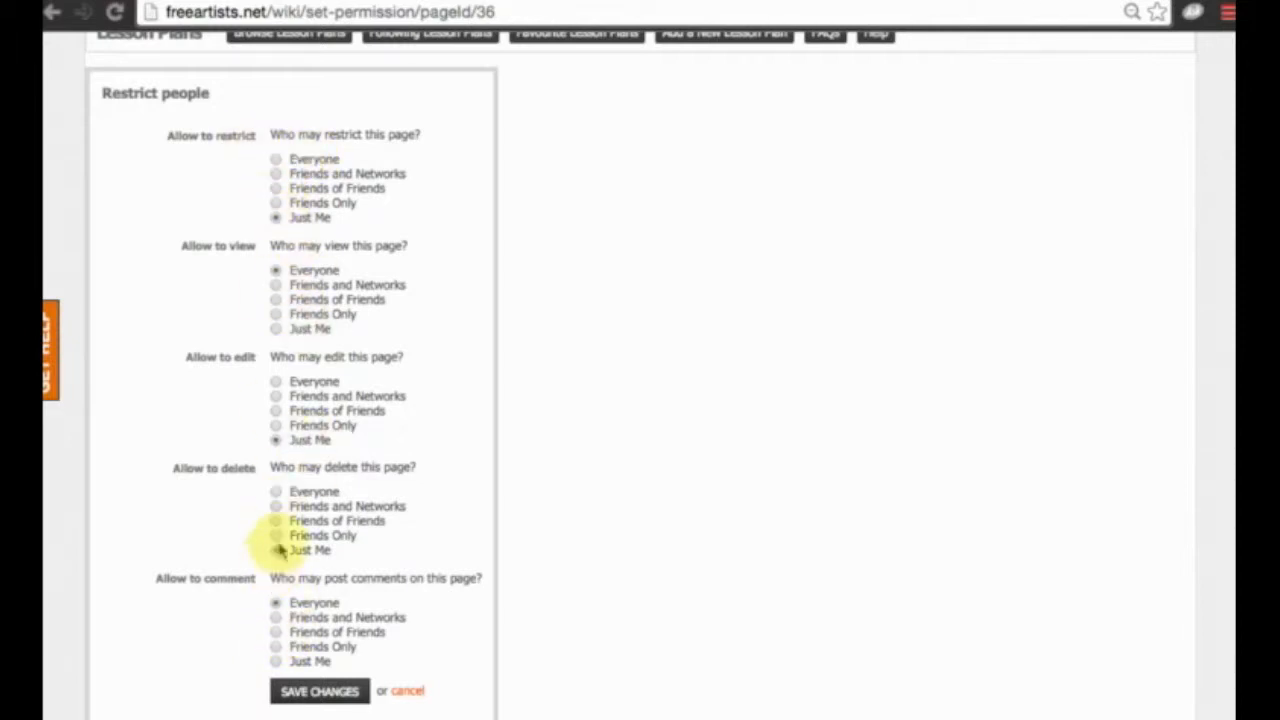
pyautogui.click(405, 692)
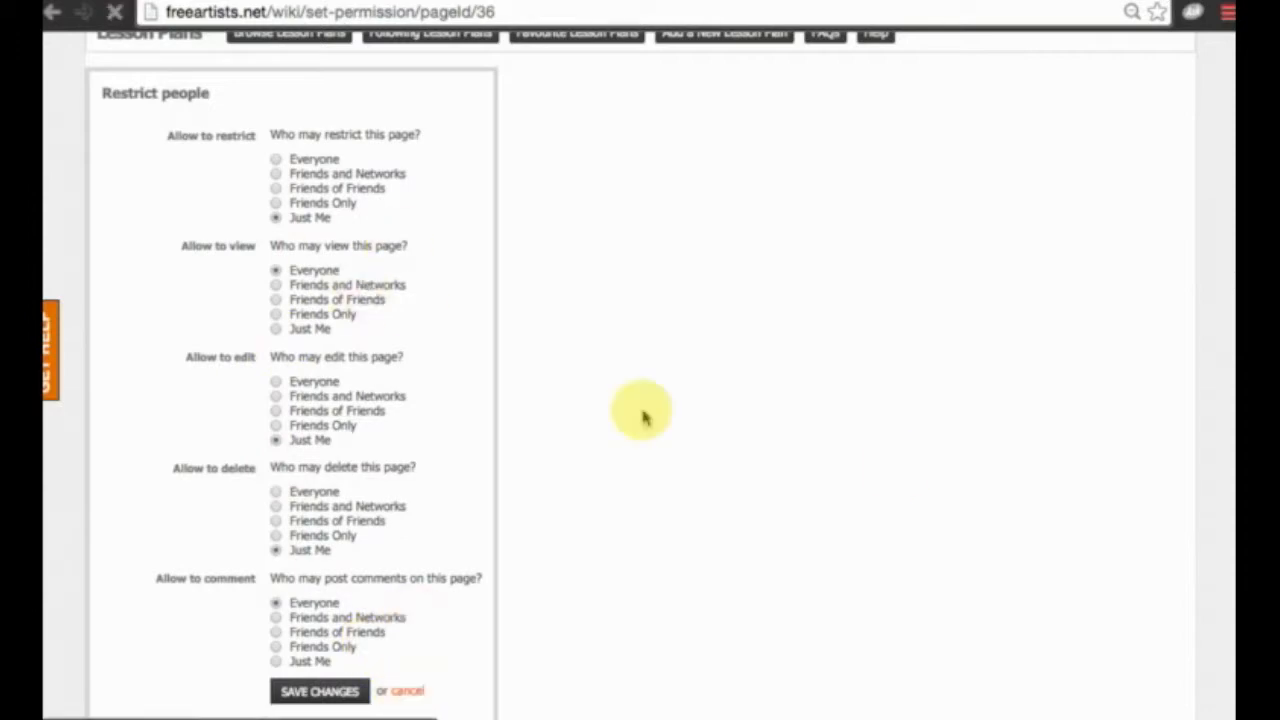
# - Look over the CHAD Design Challenge lesson plan's page options, content standard and project photos
pyautogui.scroll(-3, 595, 541)
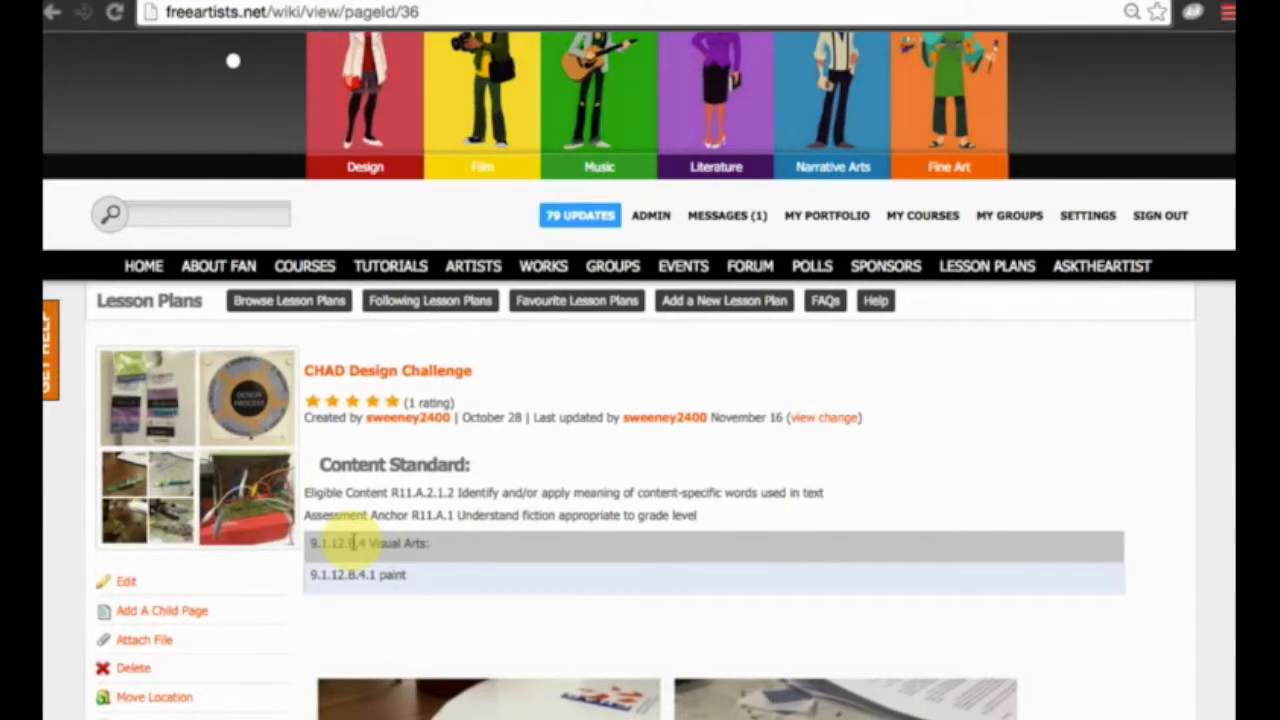
pyautogui.scroll(-3, 352, 541)
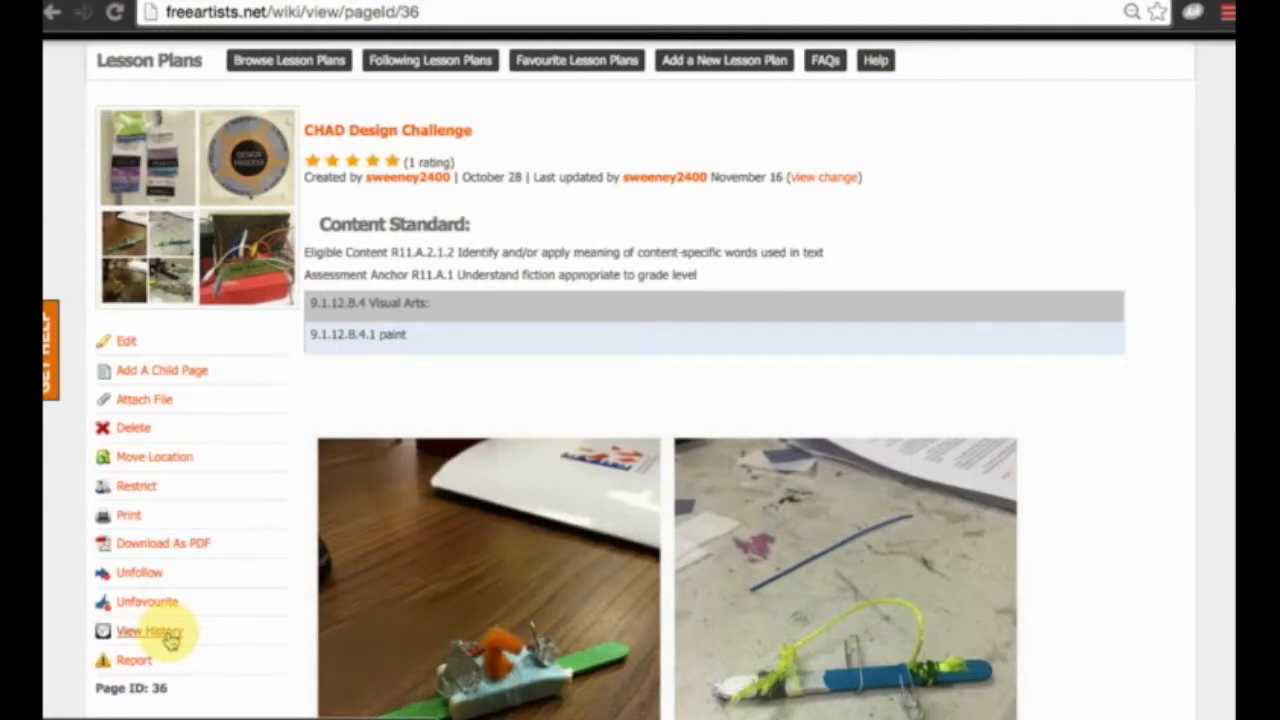
pyautogui.scroll(-7, 580, 514)
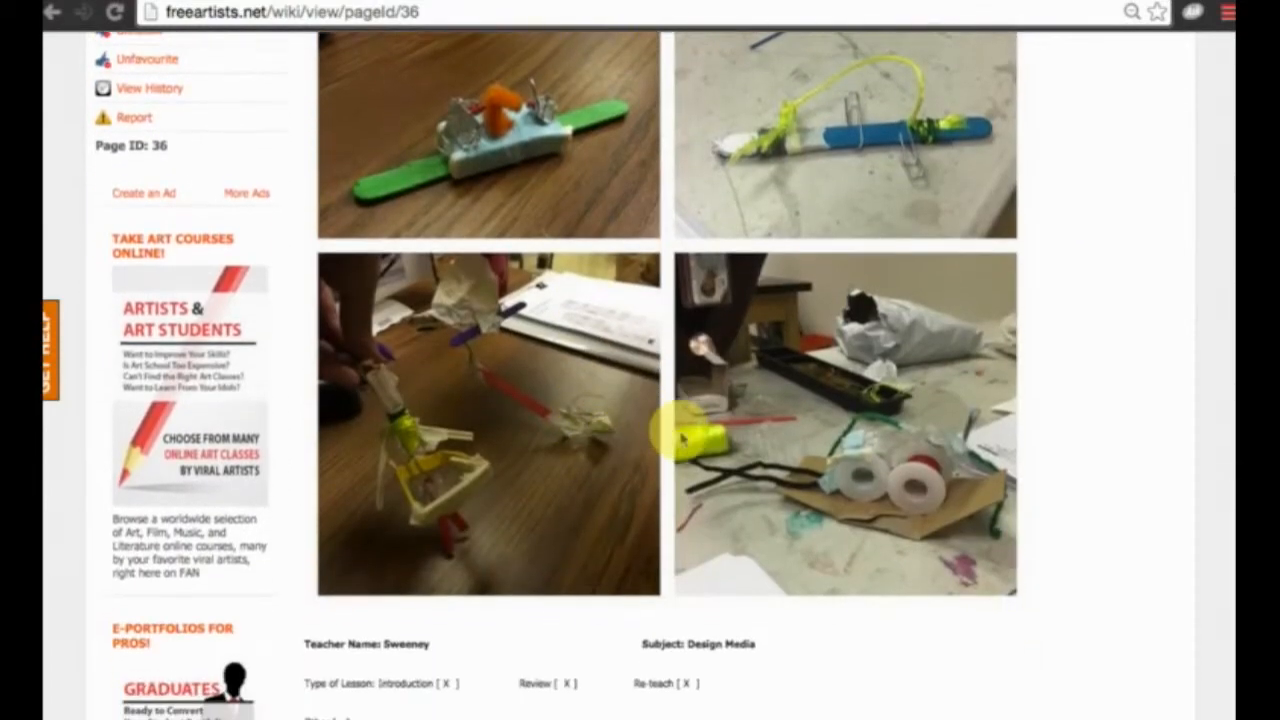
pyautogui.scroll(1, 683, 432)
pyautogui.scroll(2, 683, 432)
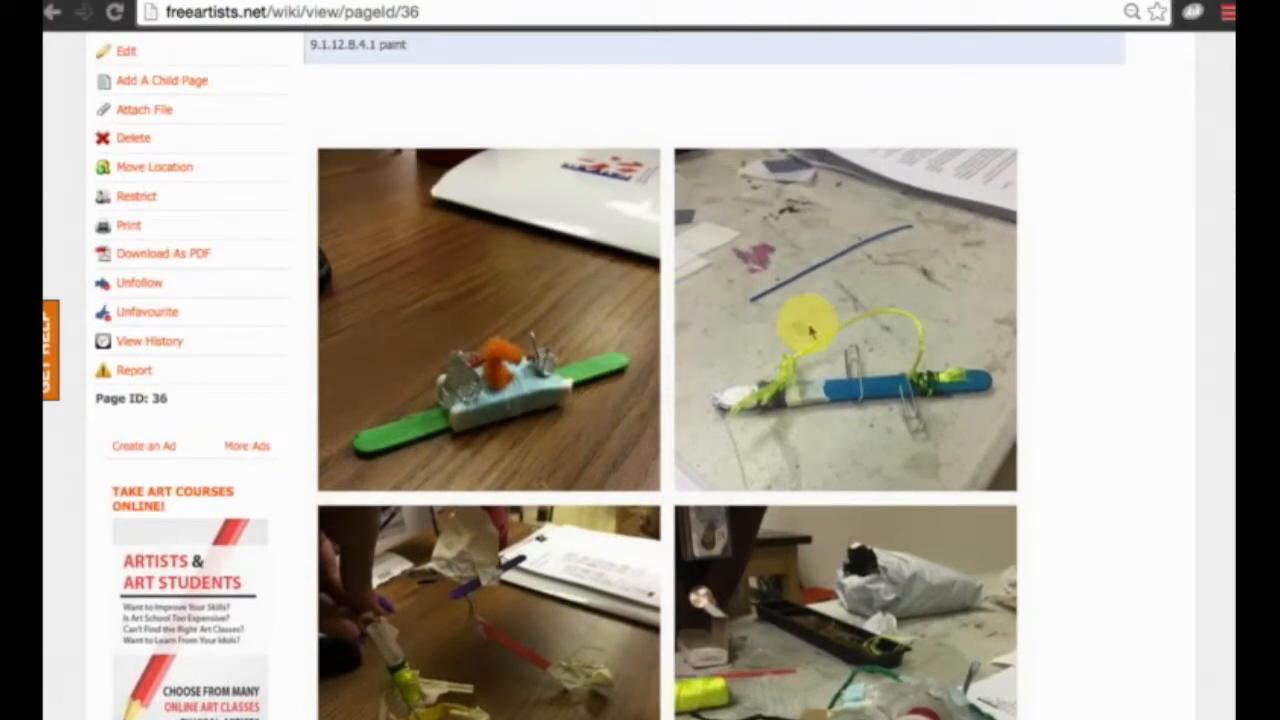
pyautogui.scroll(1, 811, 333)
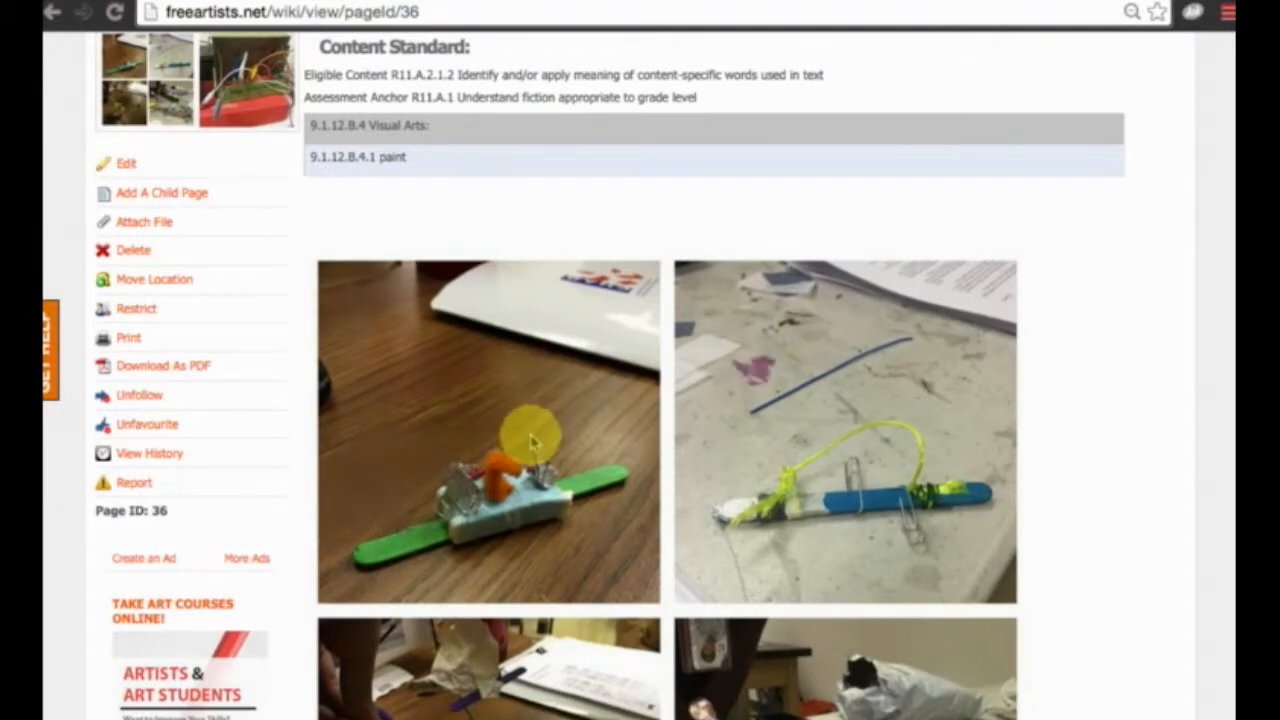
pyautogui.scroll(1, 143, 306)
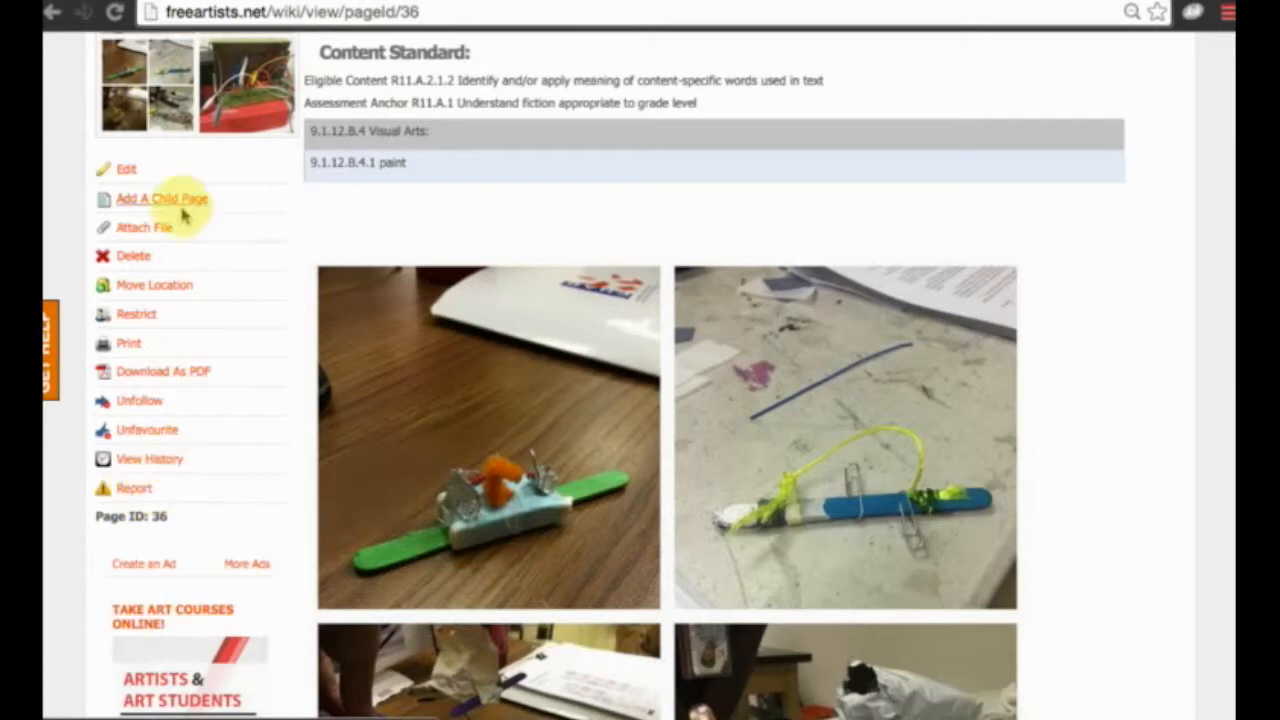
pyautogui.scroll(3, 394, 423)
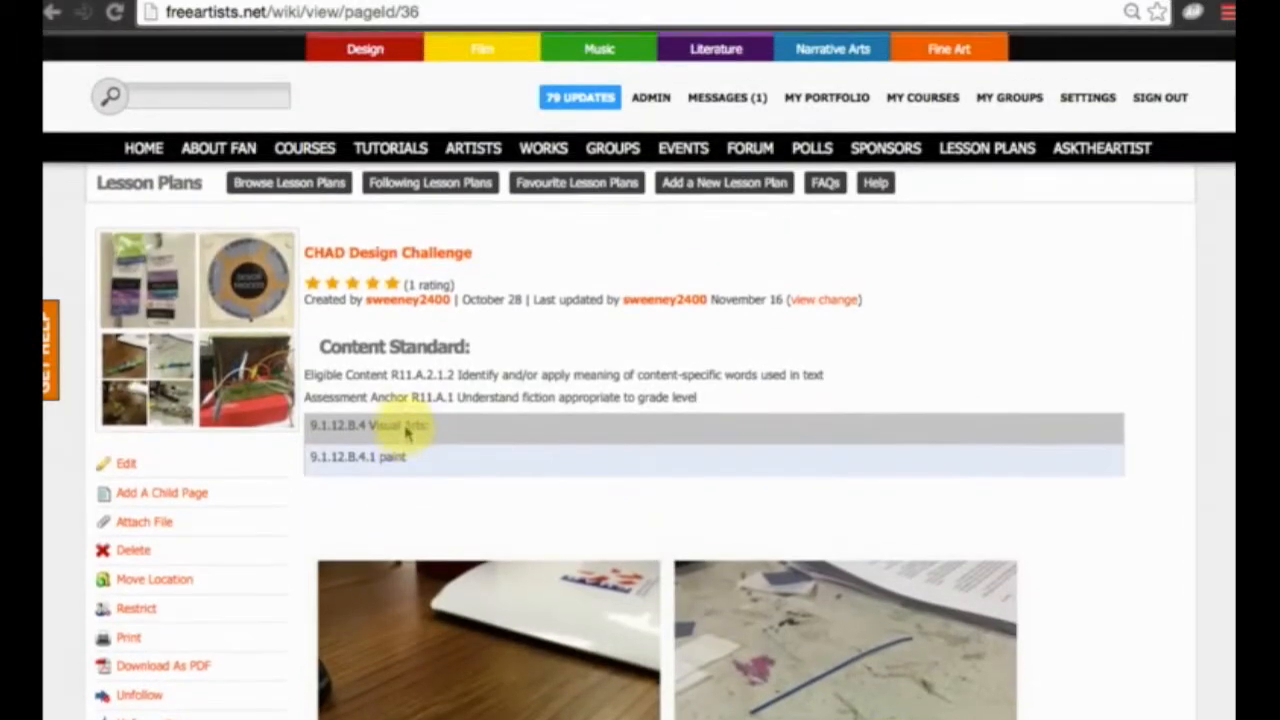
# - Start a new lesson plan and title it "9th Grade Graphic Design Poster Project"
pyautogui.click(737, 196)
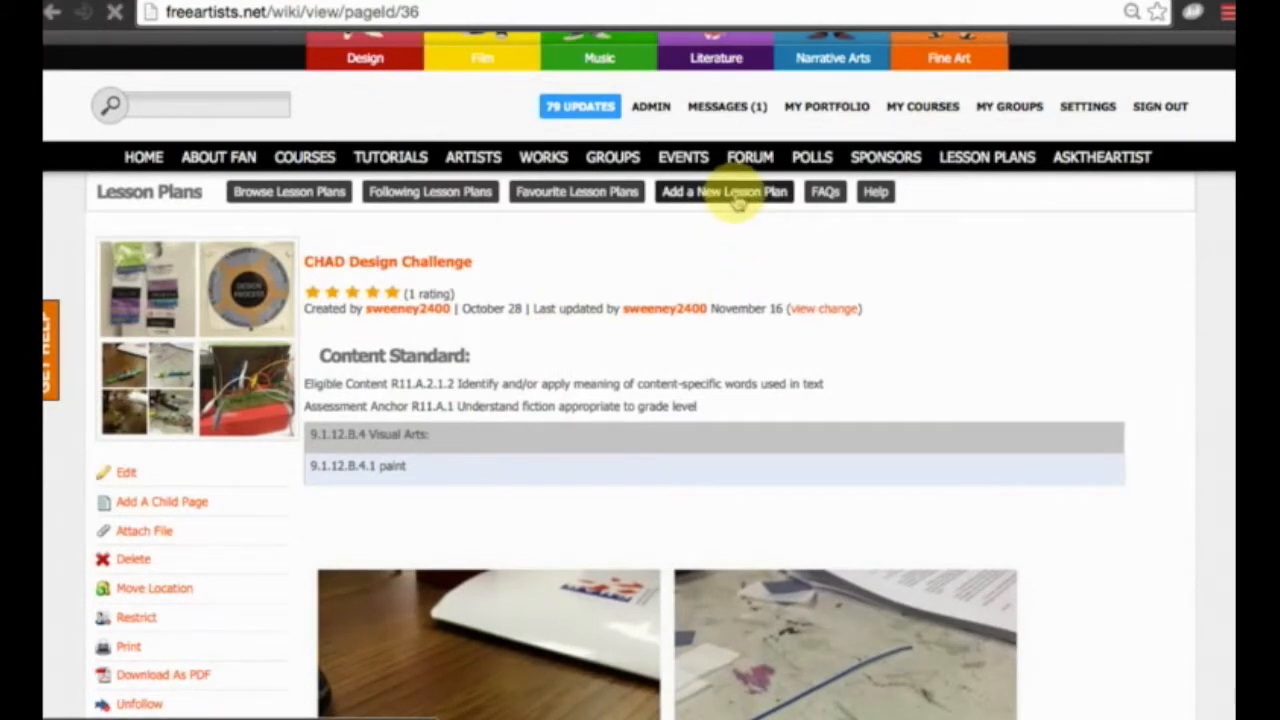
pyautogui.scroll(-5, 533, 229)
pyautogui.scroll(3, 560, 282)
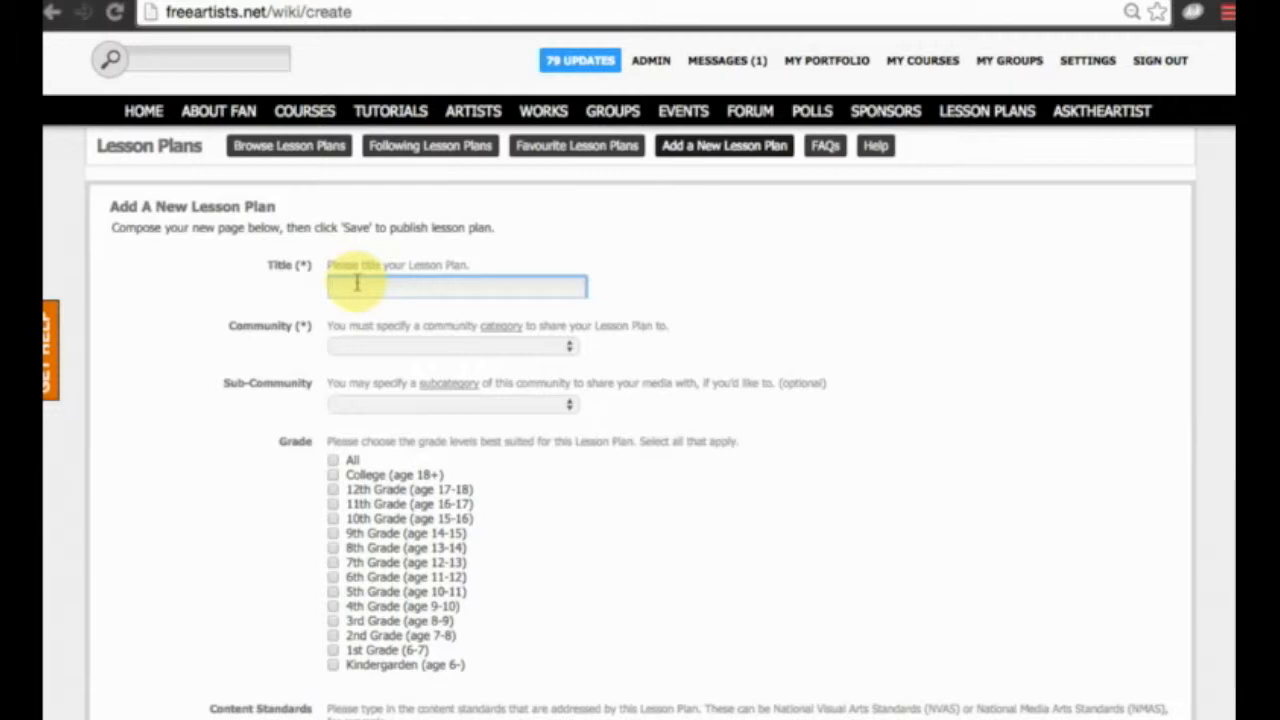
pyautogui.write('9th Grade Graphi')
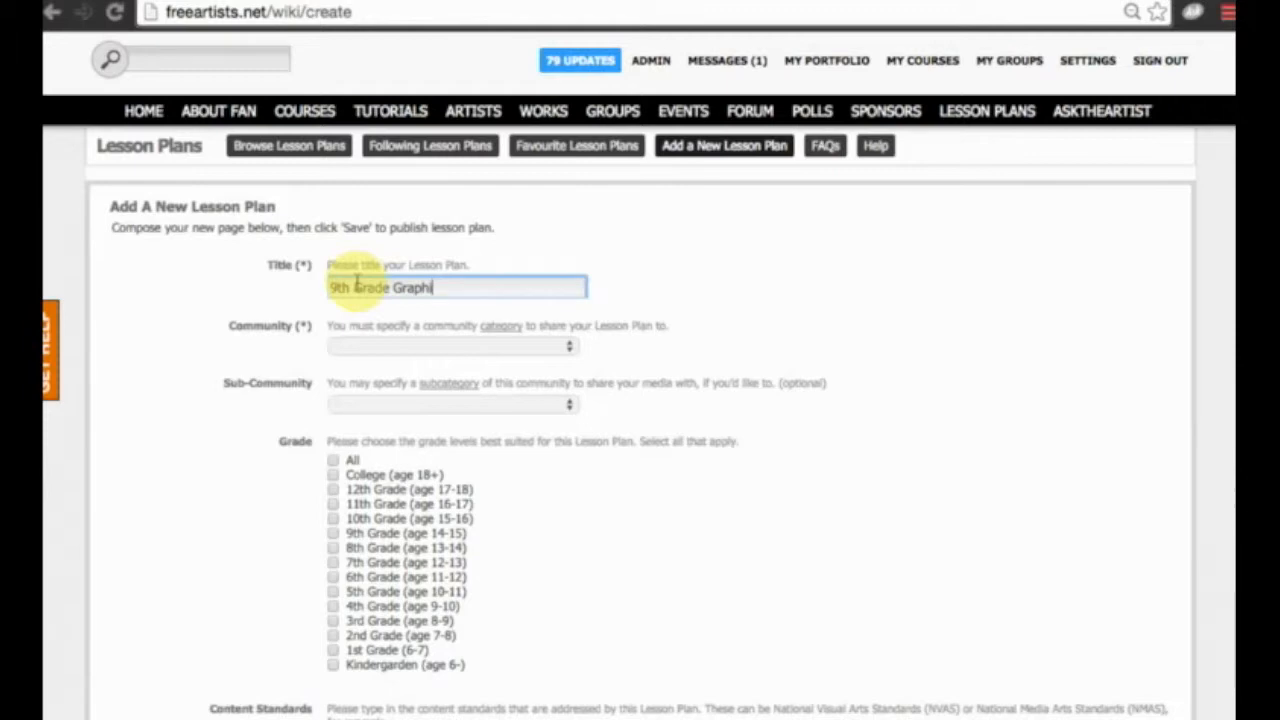
pyautogui.write('c design Poster Project')
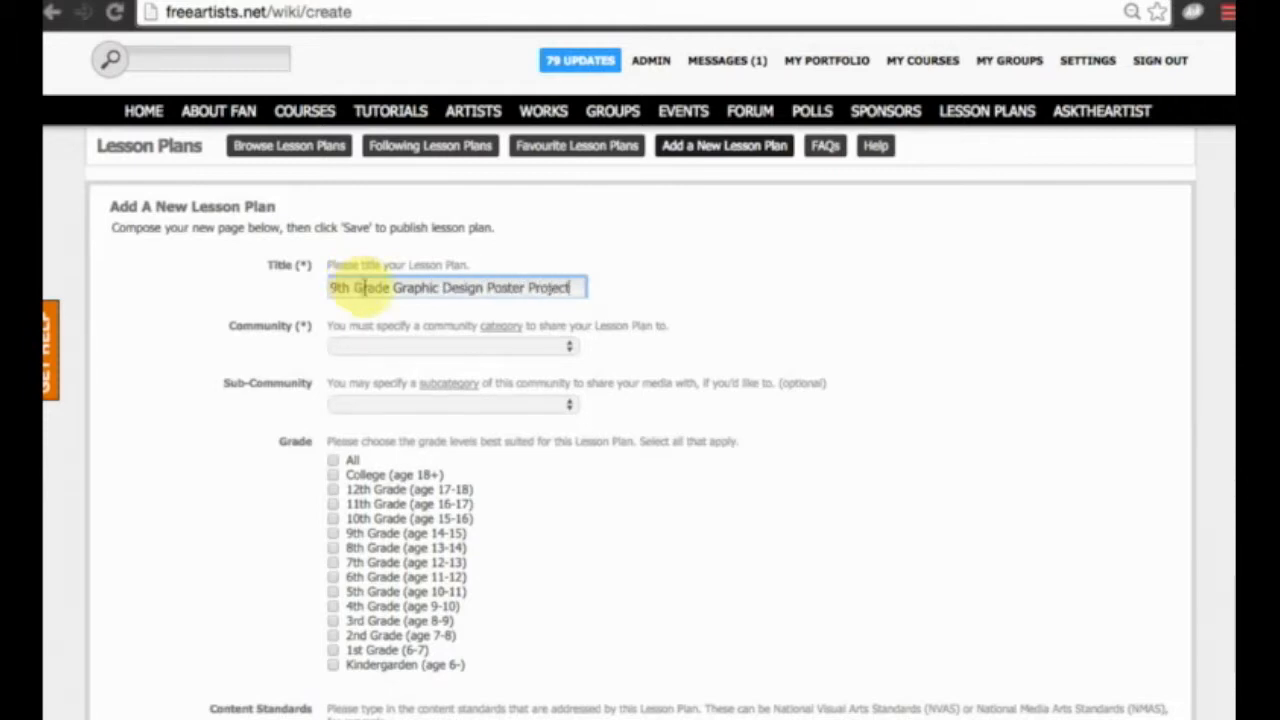
# - Set the new lesson plan's community to Design and its sub-community to Graphic
pyautogui.click(497, 346)
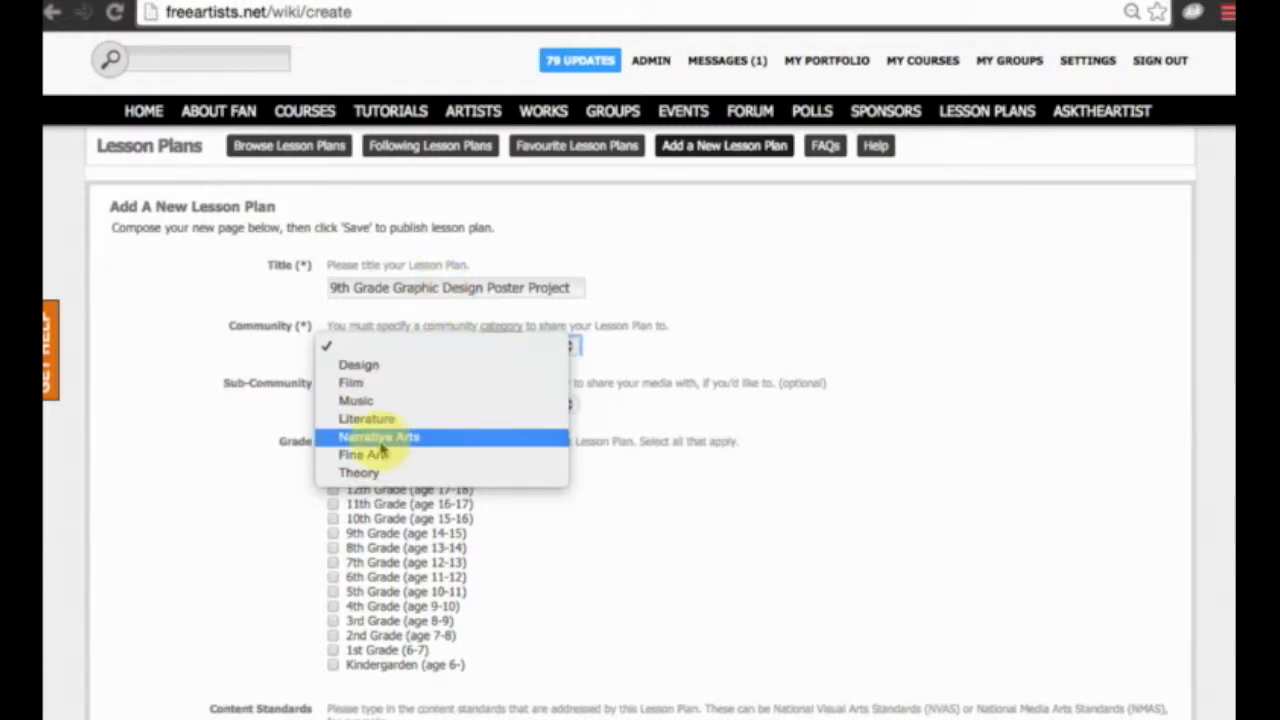
pyautogui.click(366, 366)
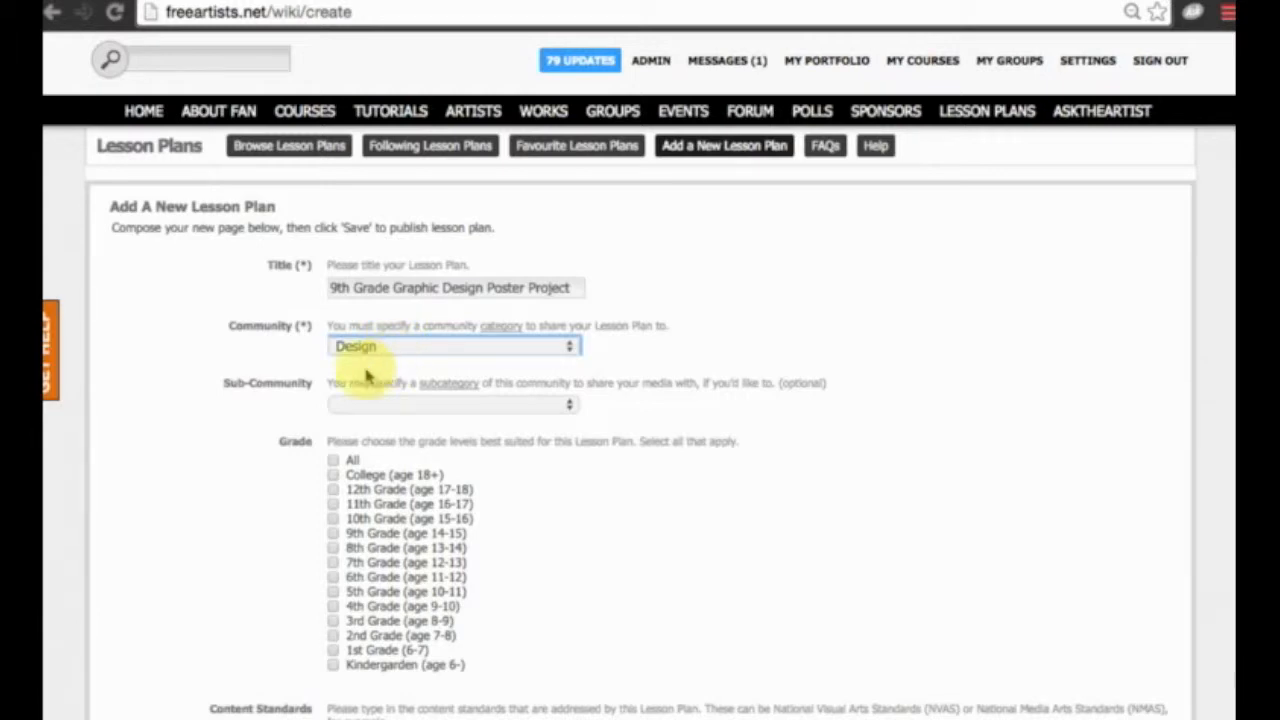
pyautogui.click(362, 405)
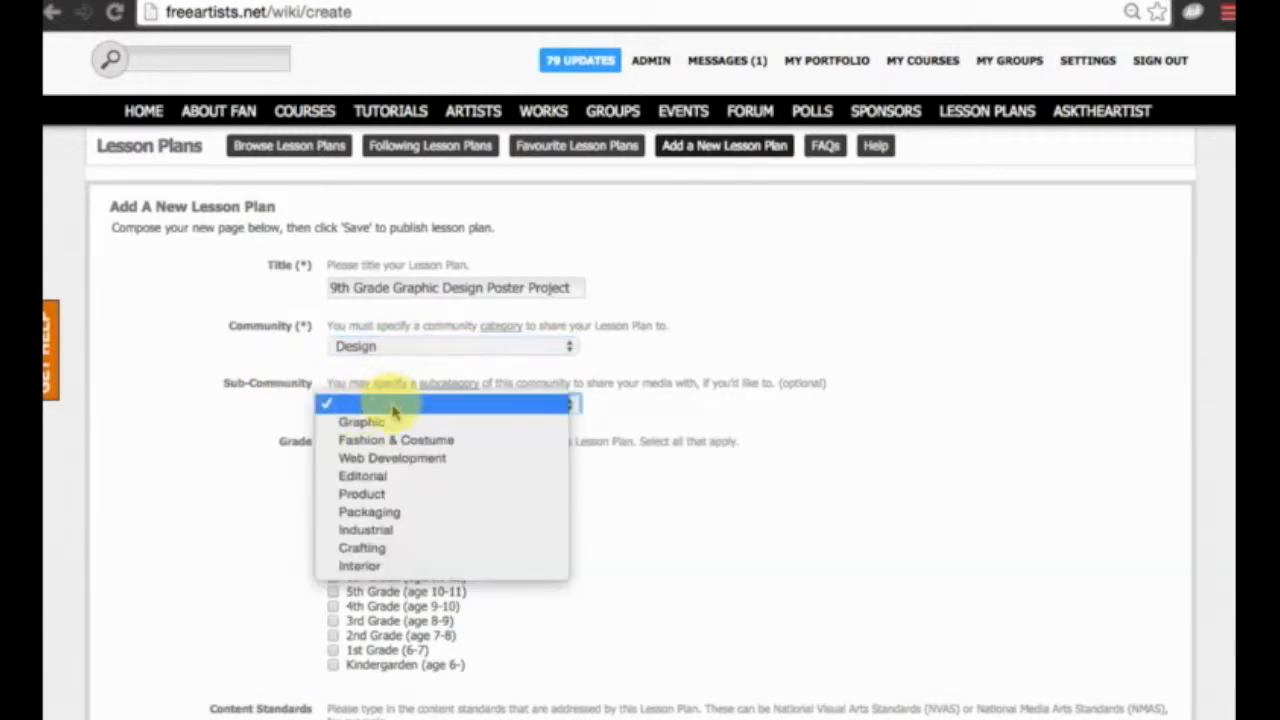
pyautogui.click(393, 427)
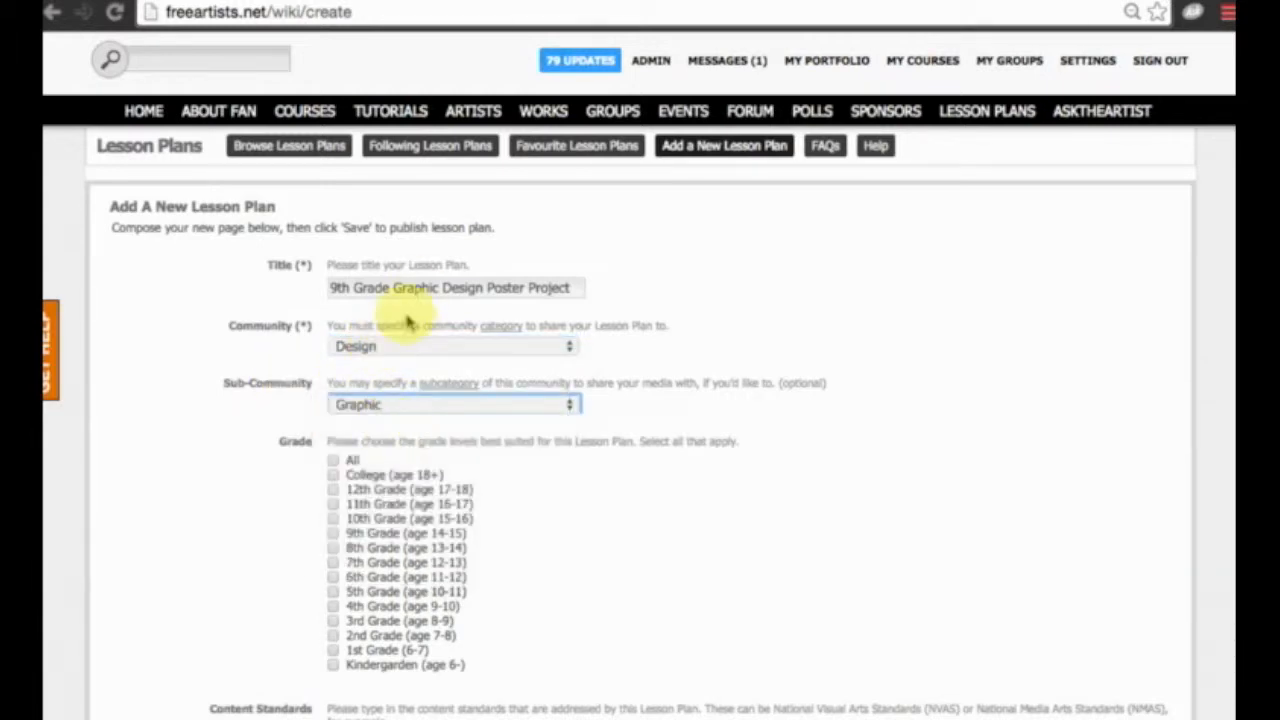
# - Set the grade level to 9th Grade (age 14-15) only, clearing the extra 8th and 10th Grade selections
pyautogui.scroll(-2, 415, 480)
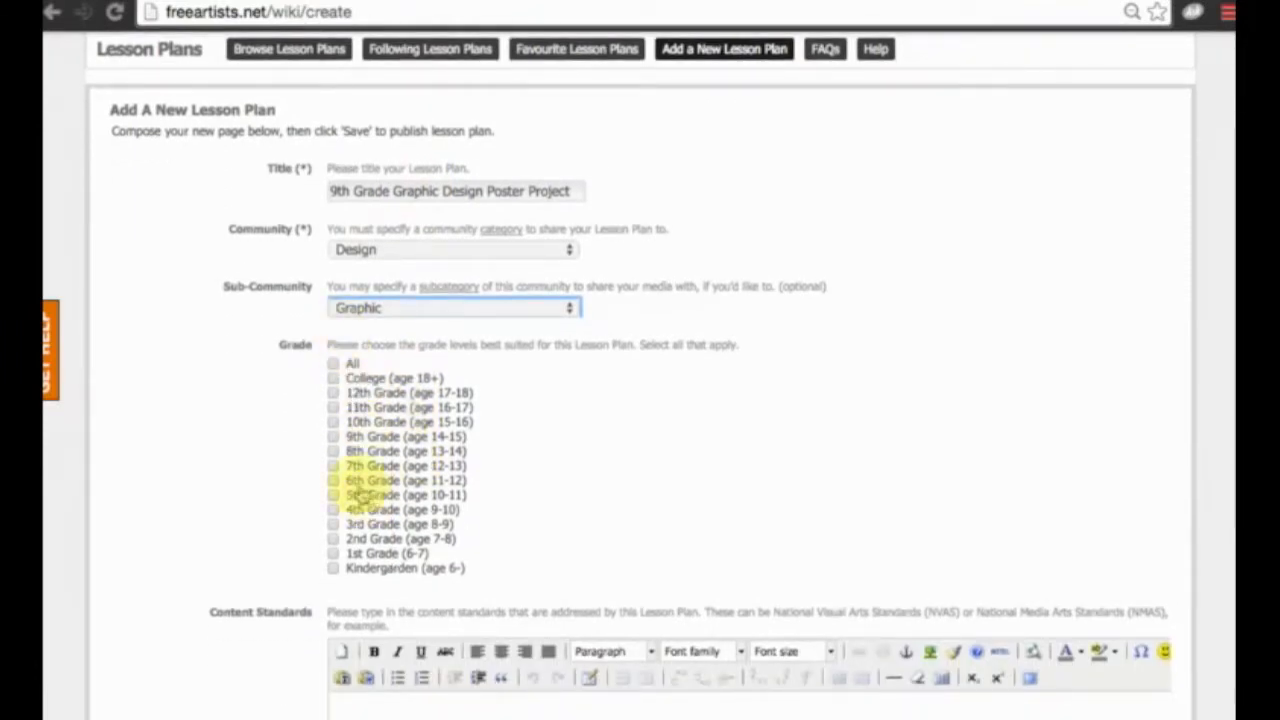
pyautogui.click(334, 438)
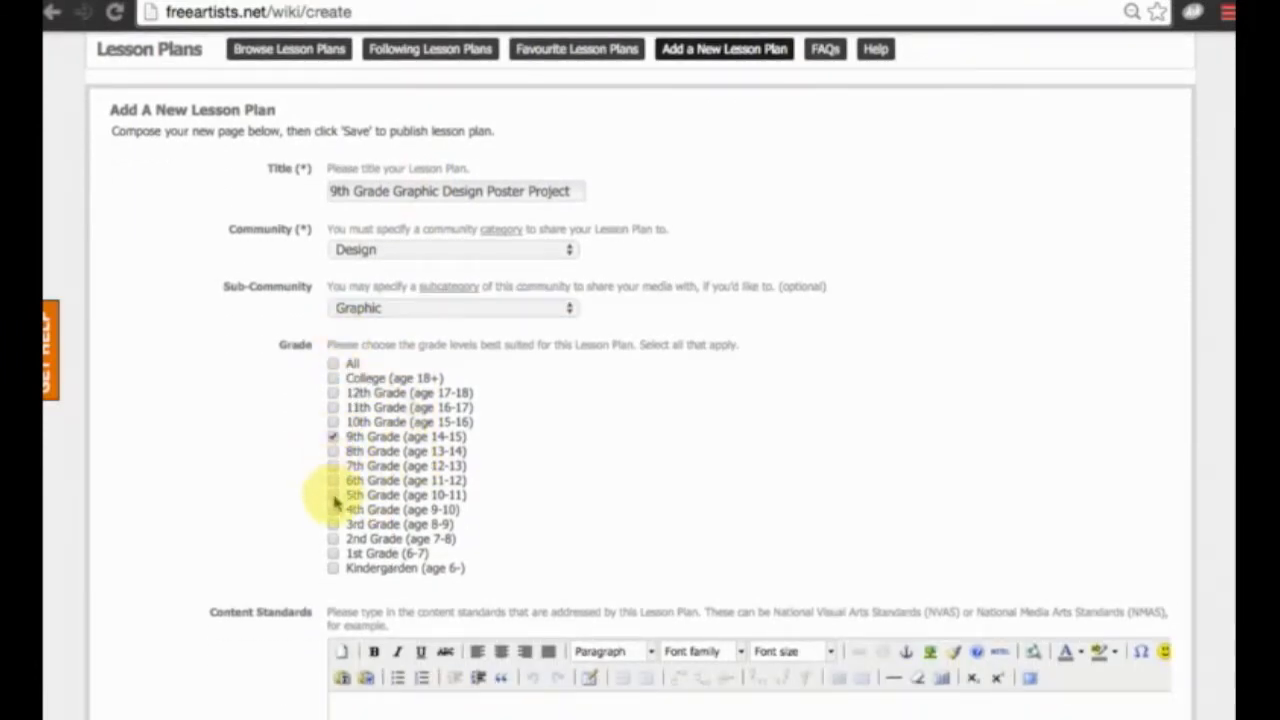
pyautogui.click(332, 422)
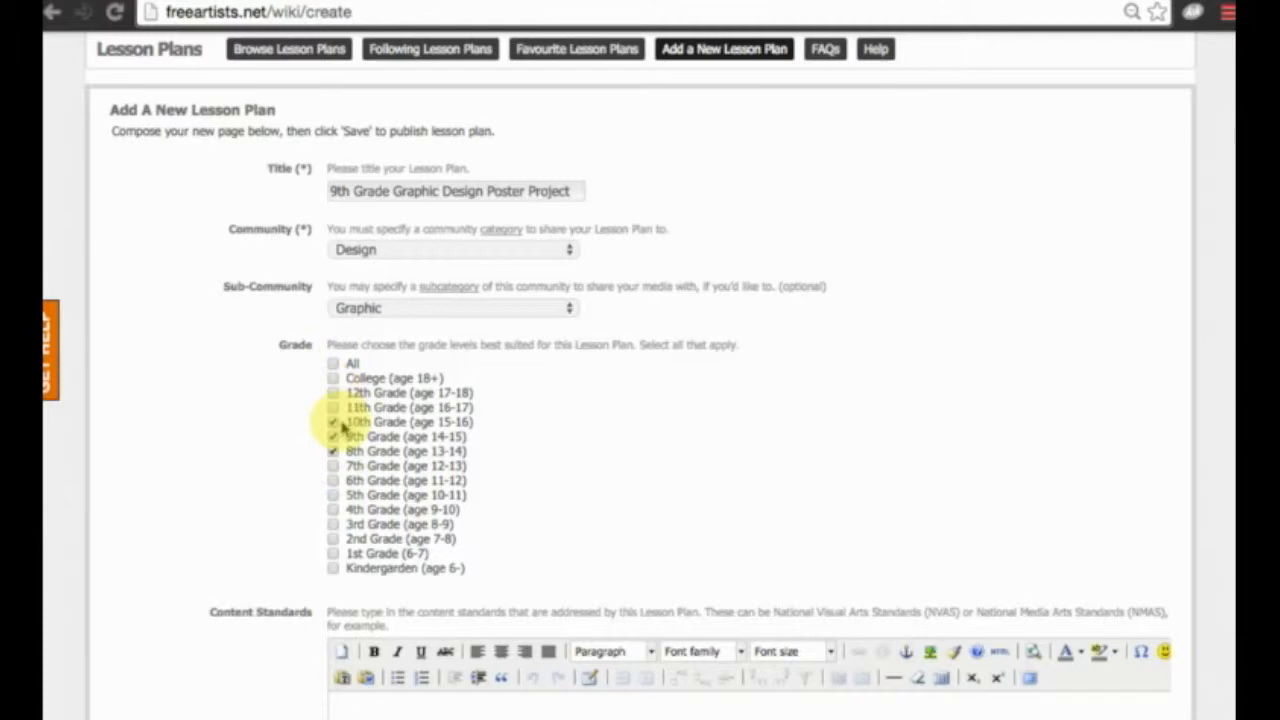
pyautogui.click(333, 423)
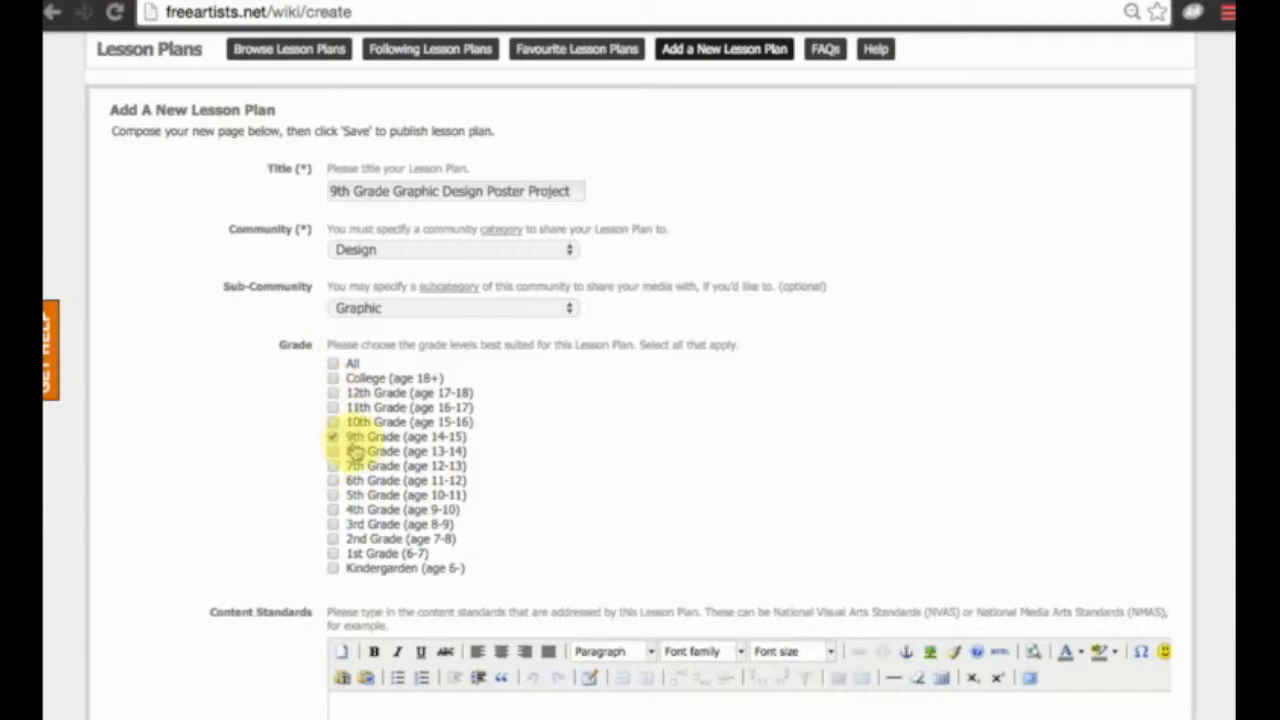
# - Examine the Content Standards instructions and the empty text editor provided for them
pyautogui.scroll(-4, 226, 466)
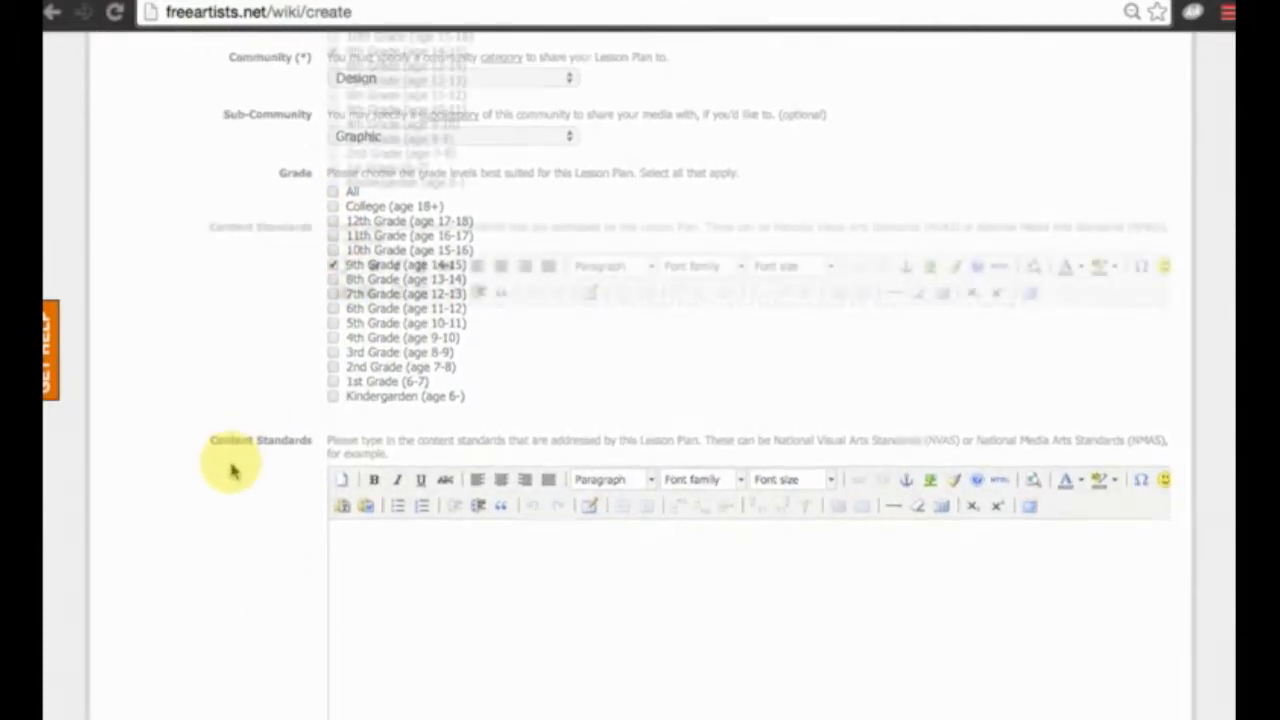
pyautogui.click(475, 408)
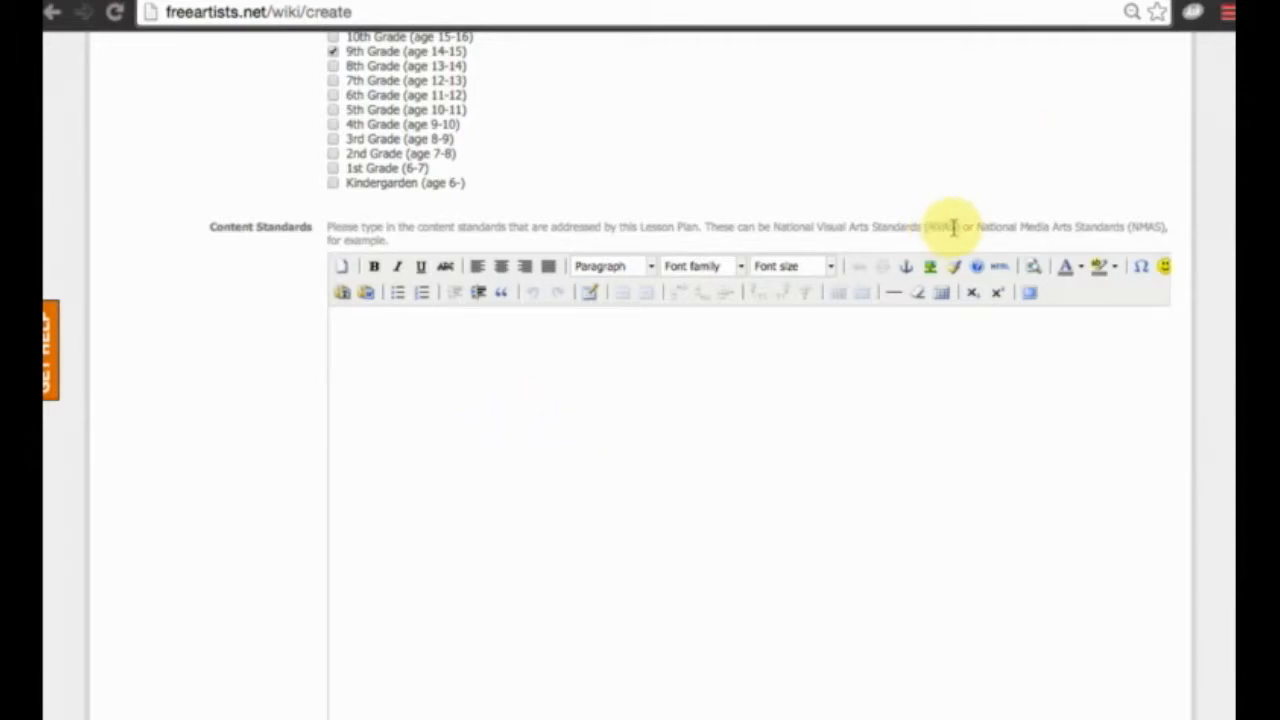
pyautogui.moveTo(953, 228); pyautogui.dragTo(937, 228)
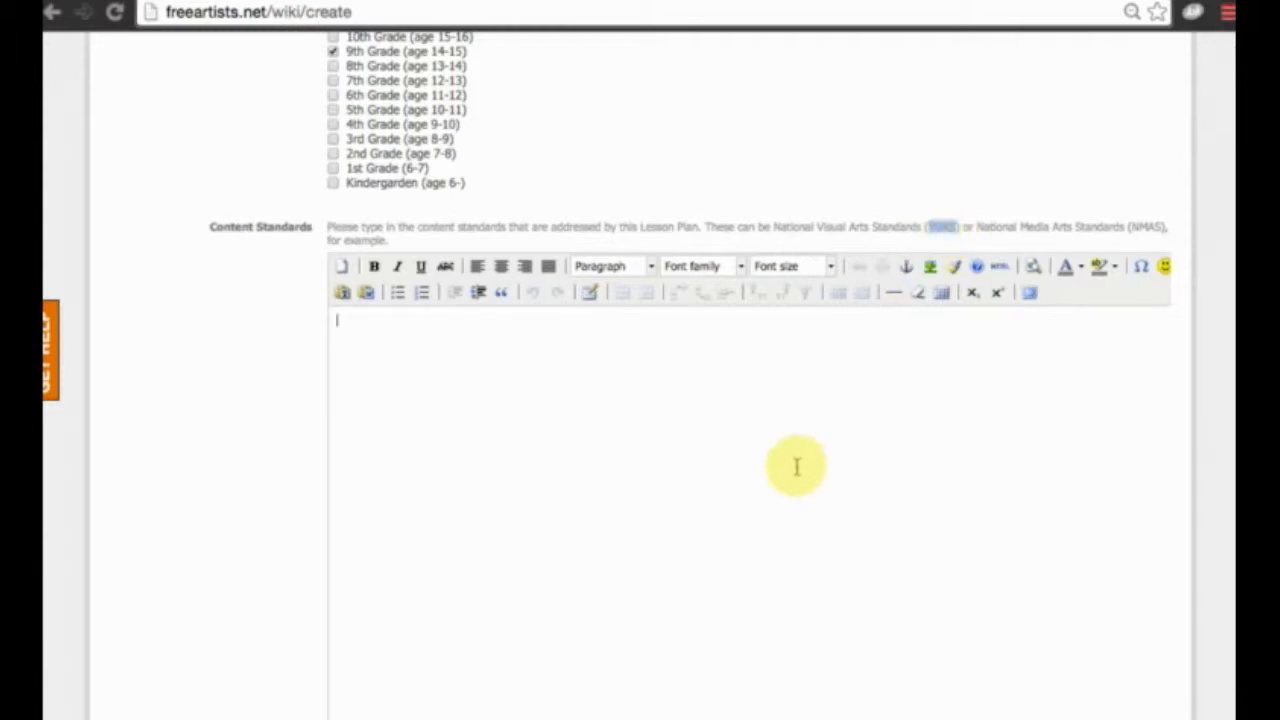
pyautogui.scroll(-2, 539, 468)
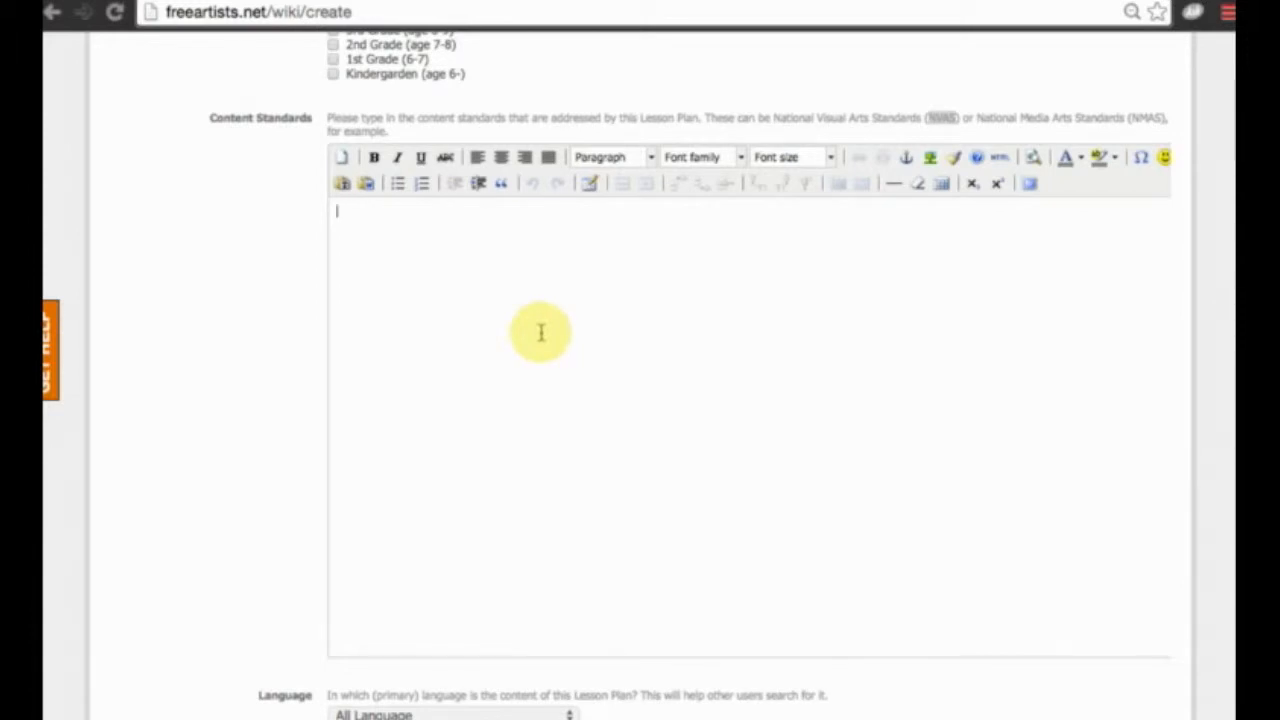
pyautogui.scroll(-10, 540, 332)
pyautogui.scroll(12, 540, 332)
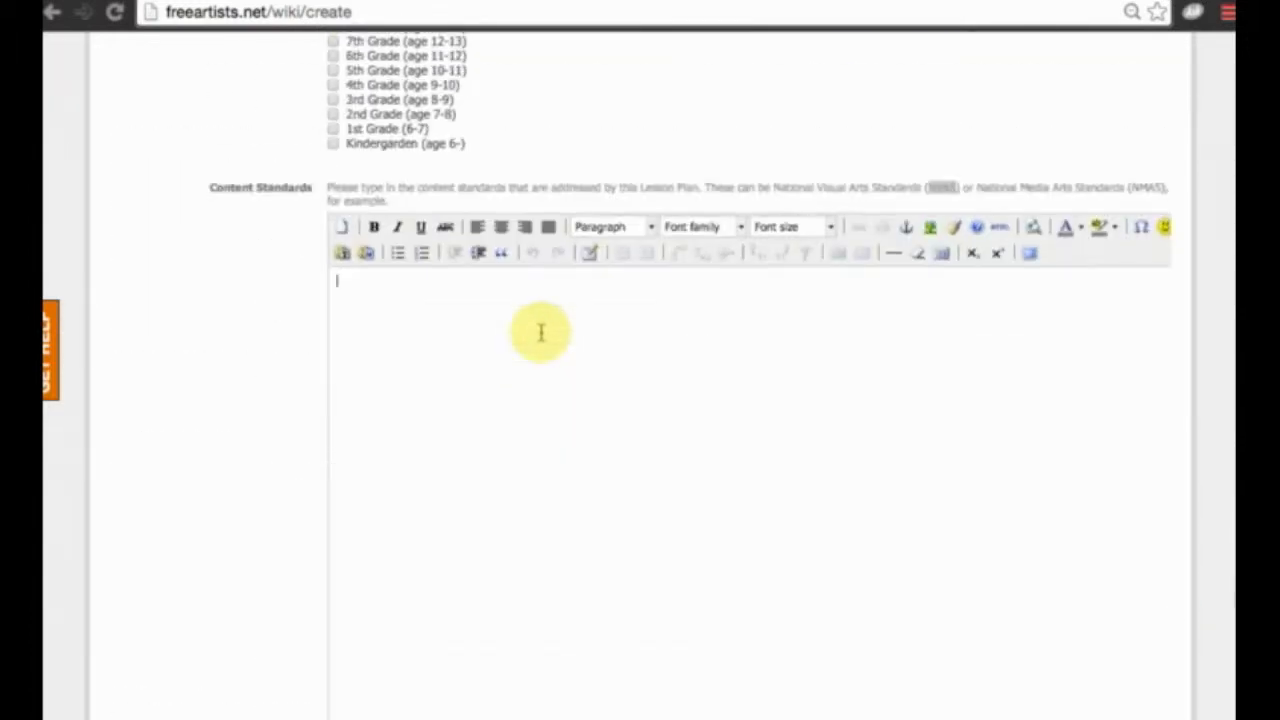
pyautogui.scroll(-5, 540, 332)
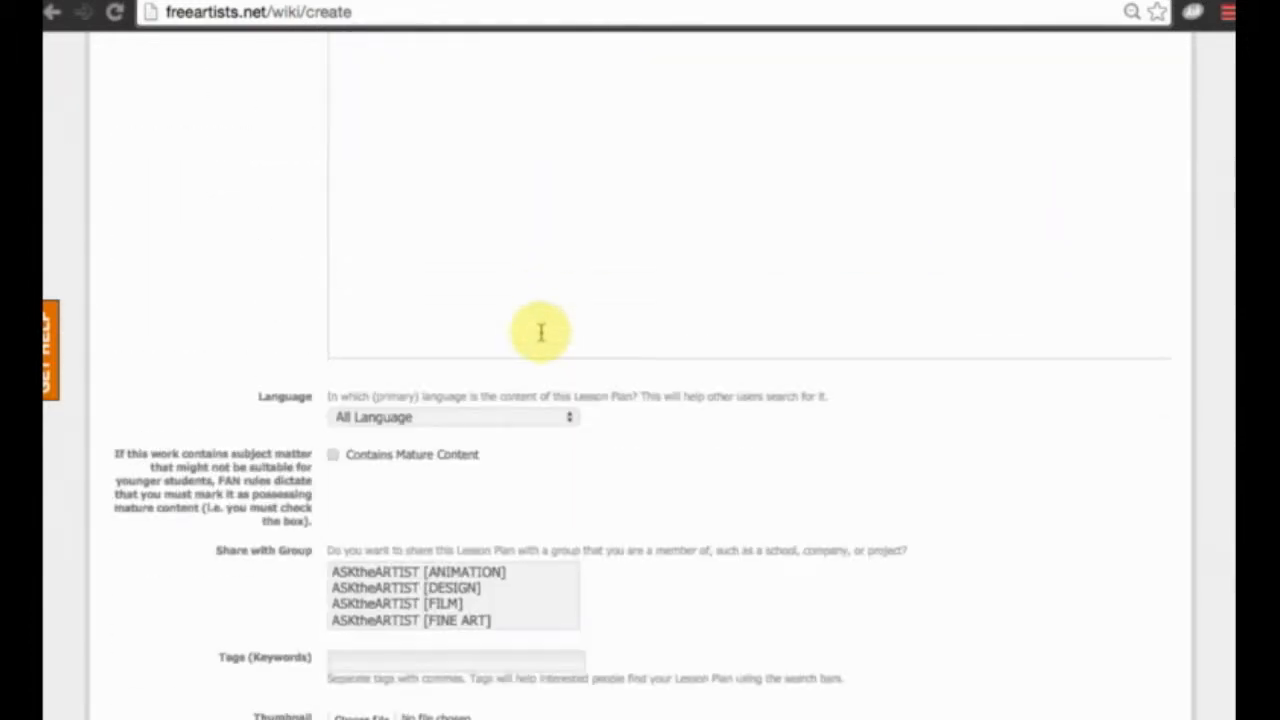
# - Review the language choices, keeping All Language, and look over the mature-content and group-sharing options
pyautogui.click(483, 424)
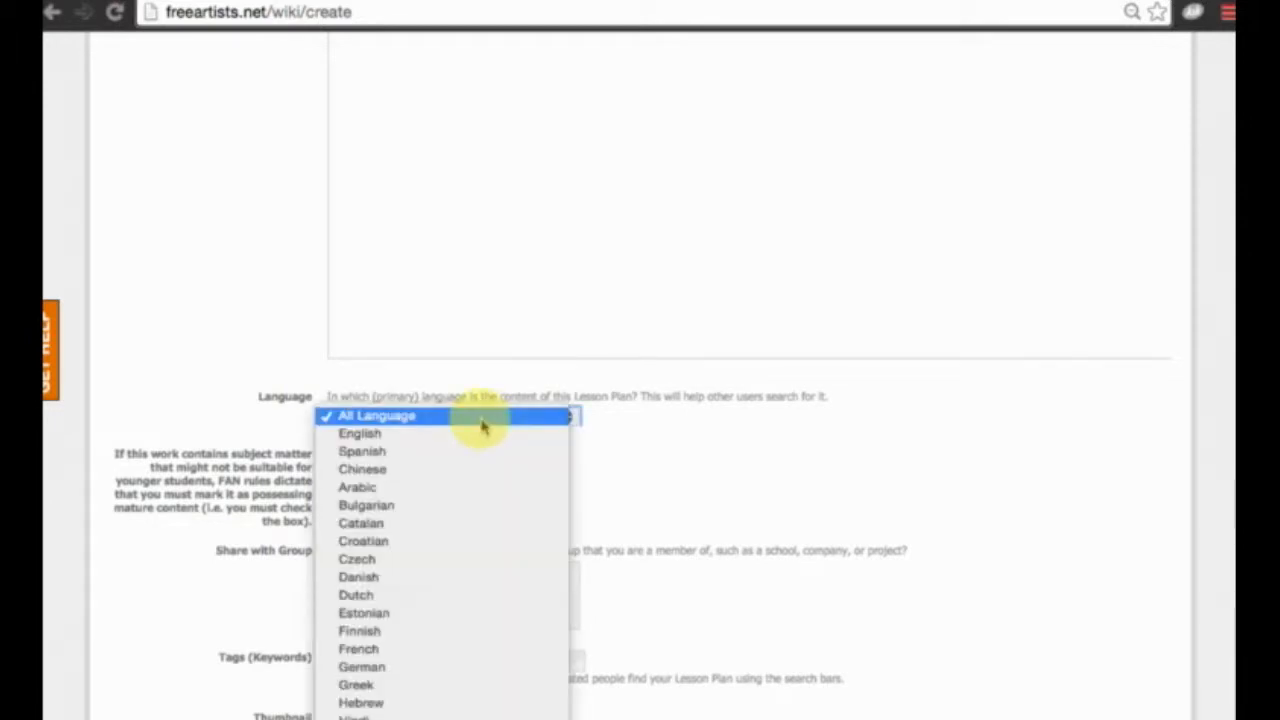
pyautogui.click(483, 424)
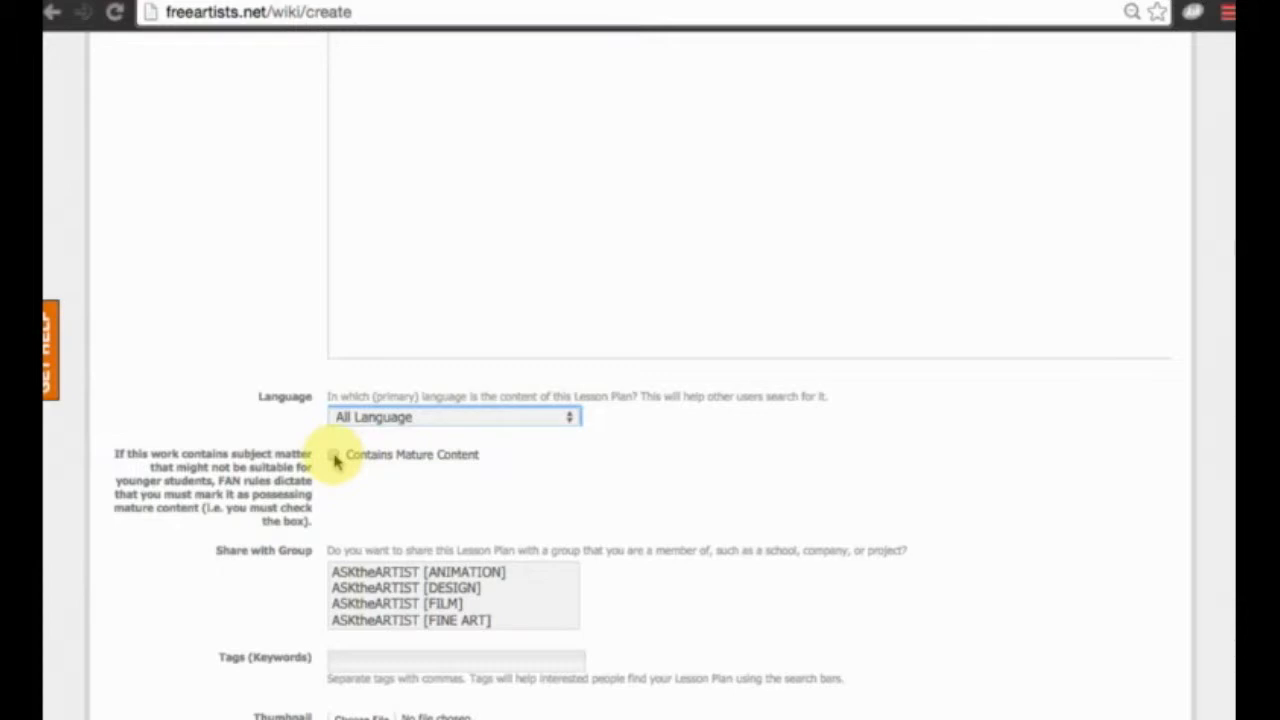
pyautogui.scroll(-2, 335, 460)
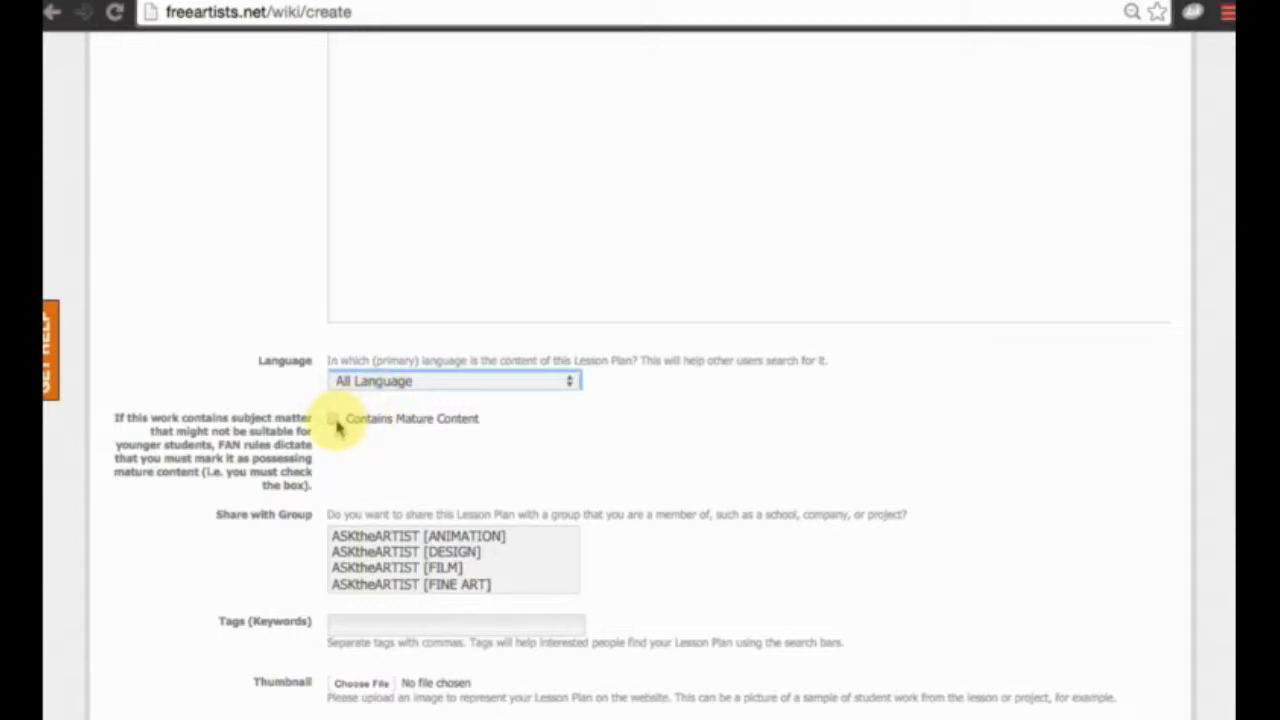
pyautogui.scroll(-3, 413, 450)
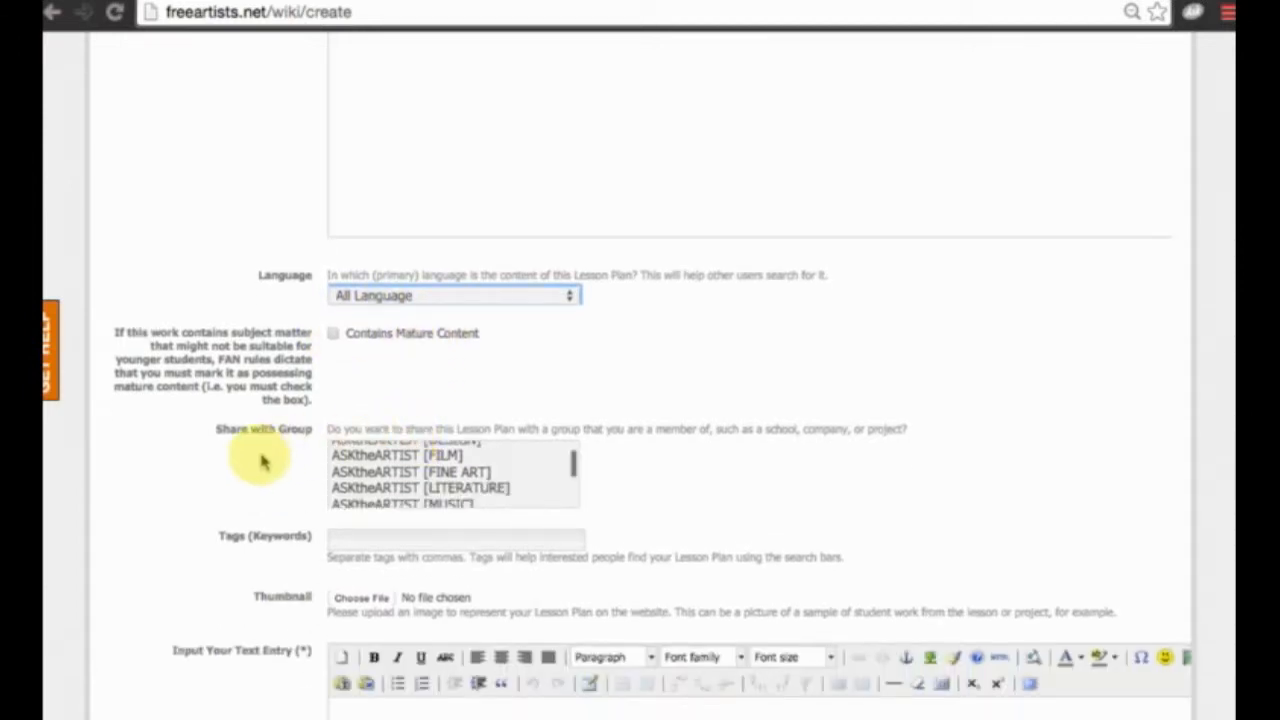
pyautogui.scroll(-5, 434, 400)
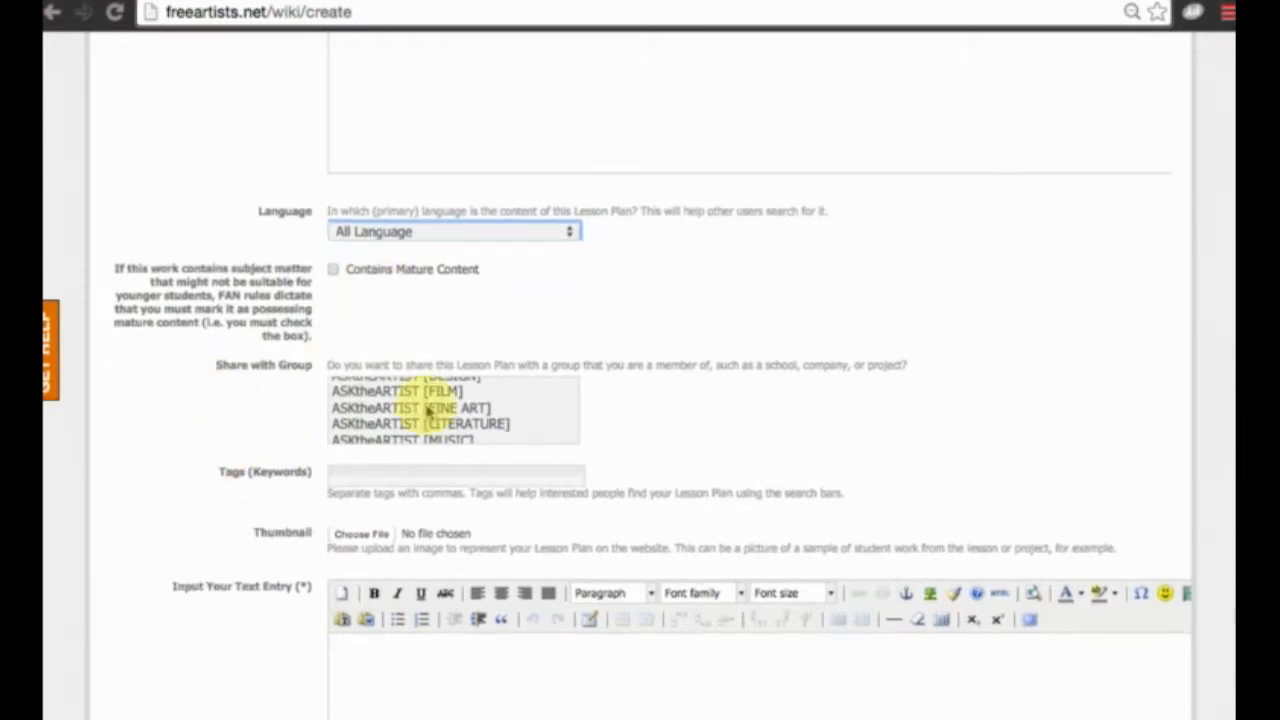
pyautogui.scroll(5, 428, 409)
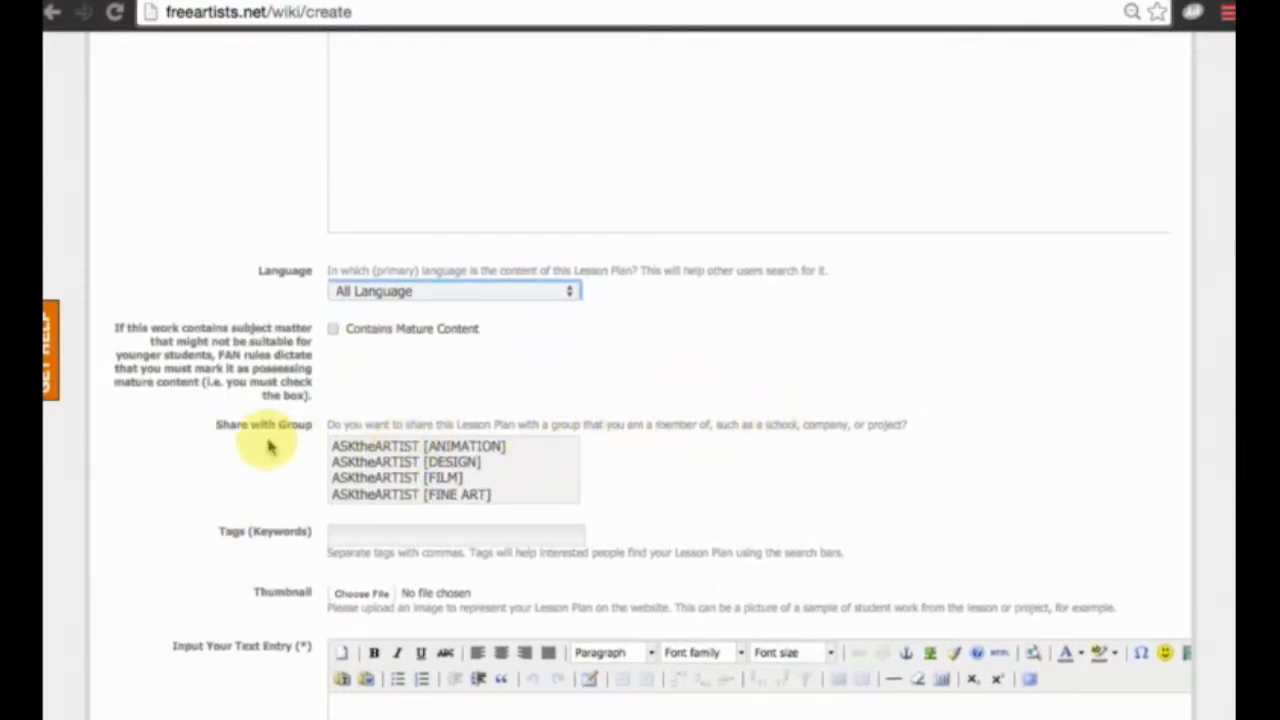
# - Look at the site's Groups entry and the community fields, and return to the group-sharing list
pyautogui.scroll(15, 677, 386)
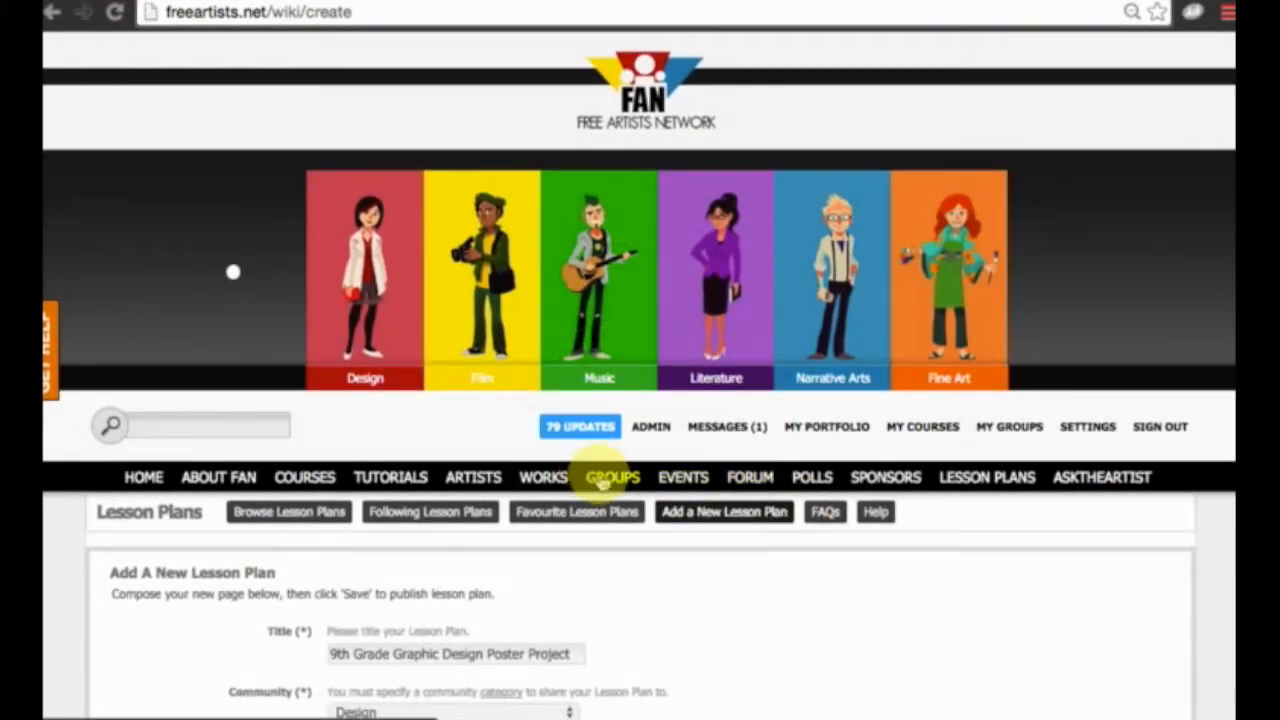
pyautogui.scroll(-5, 613, 482)
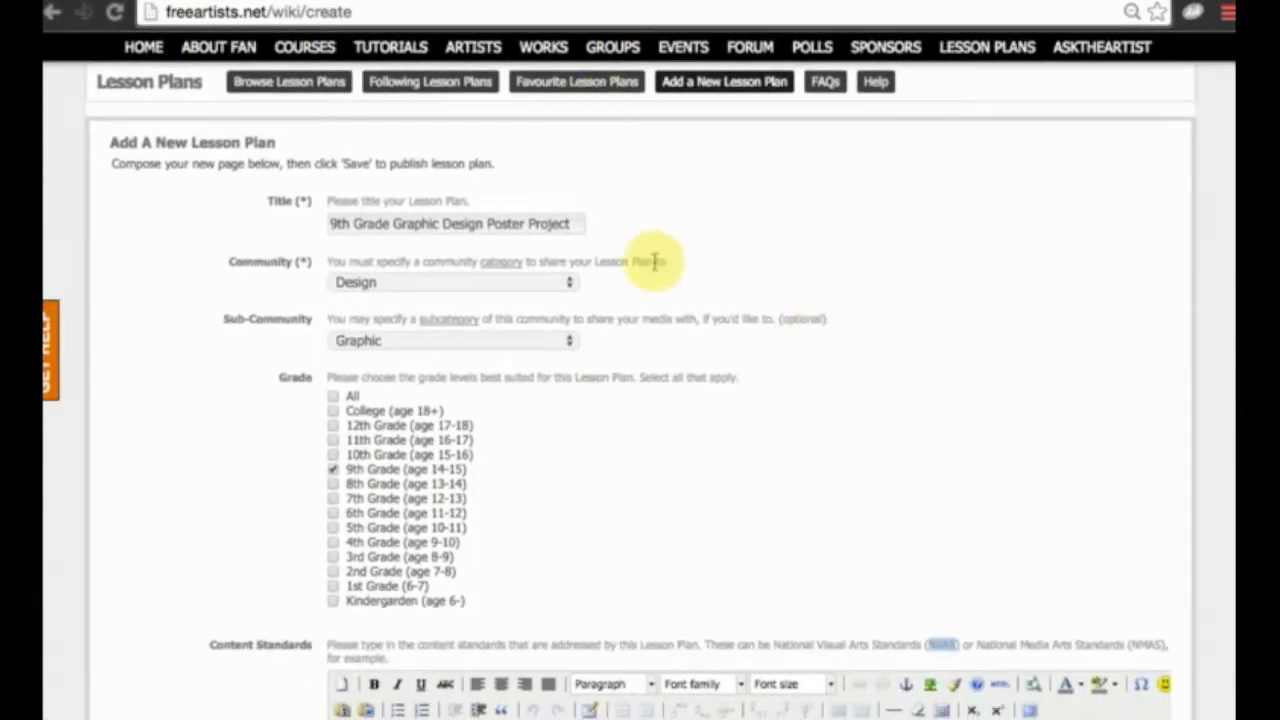
pyautogui.scroll(2, 649, 251)
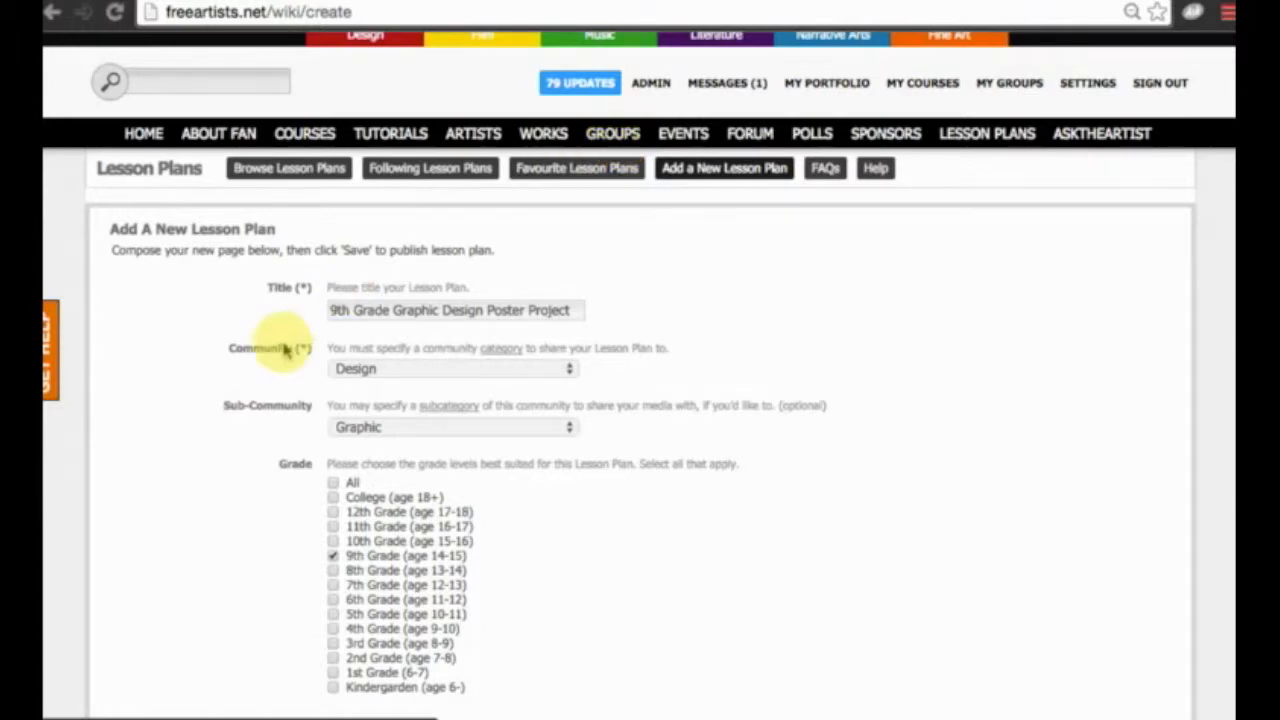
pyautogui.scroll(-14, 280, 349)
pyautogui.scroll(-1, 228, 388)
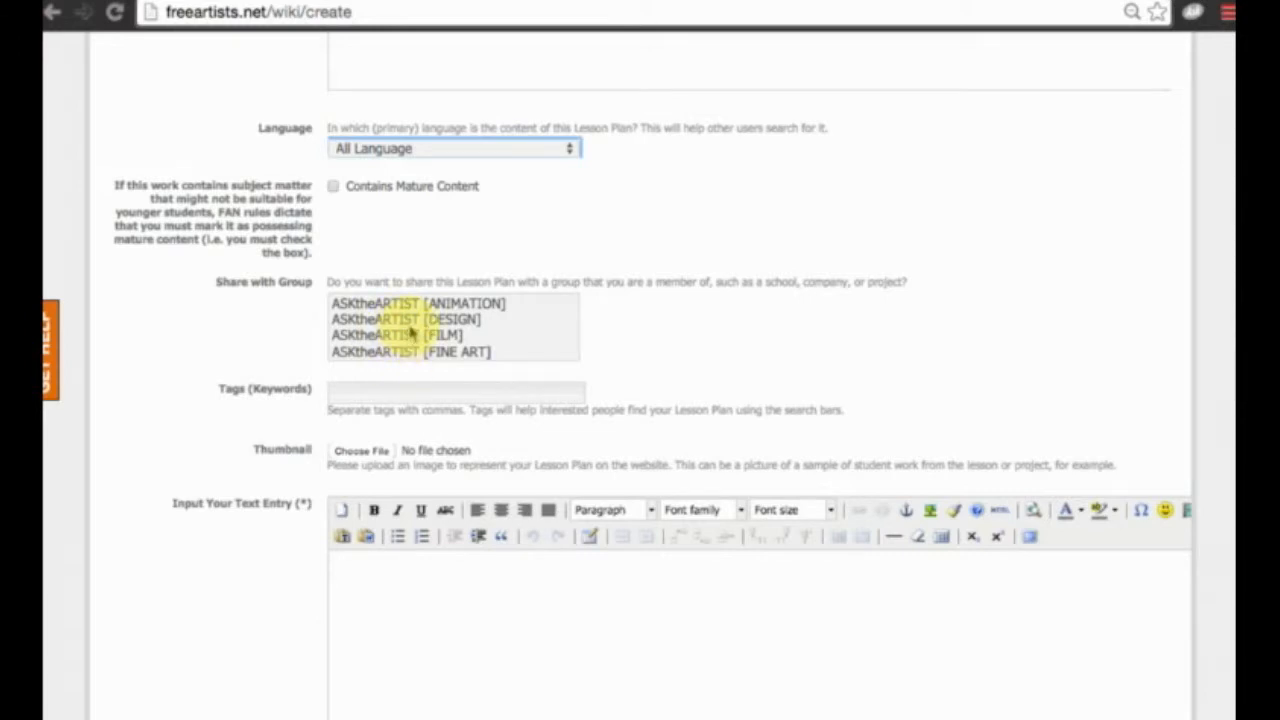
# - Tag the lesson plan with "poster, andy warhol" and choose teamwork.png as its thumbnail
pyautogui.click(454, 394)
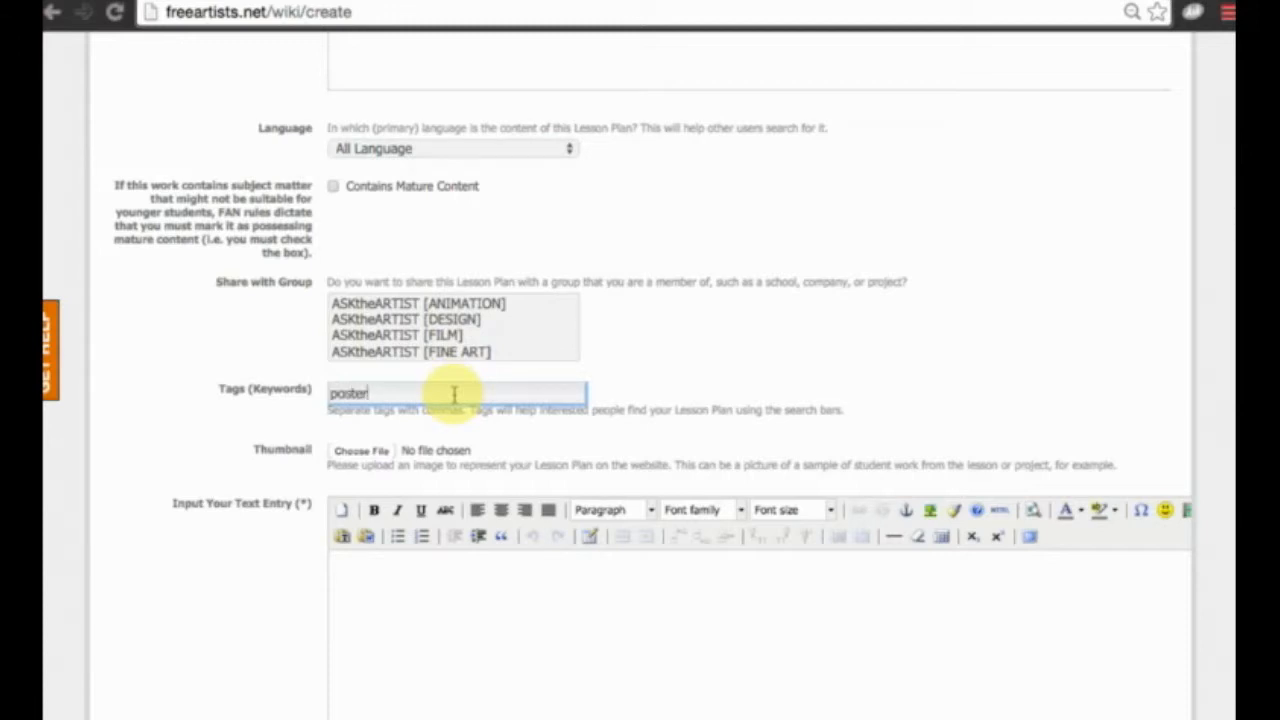
pyautogui.write('poster, andy warhol')
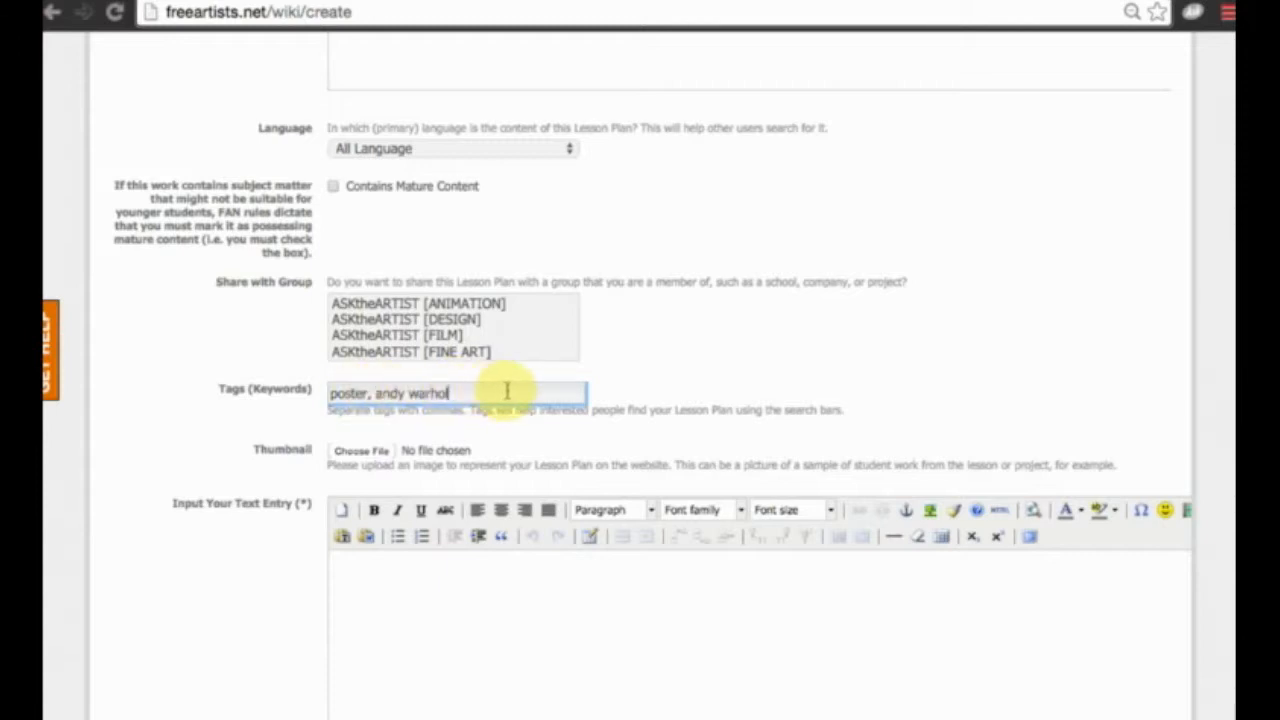
pyautogui.scroll(-1, 349, 400)
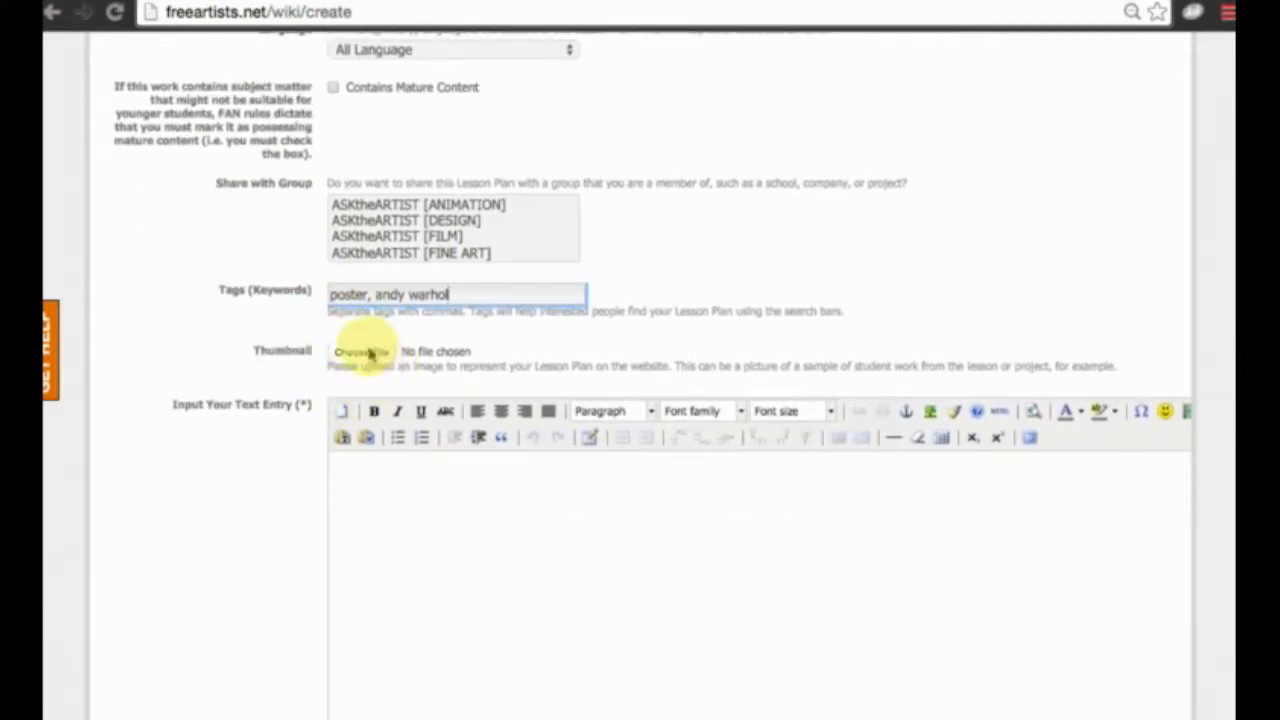
pyautogui.click(268, 358)
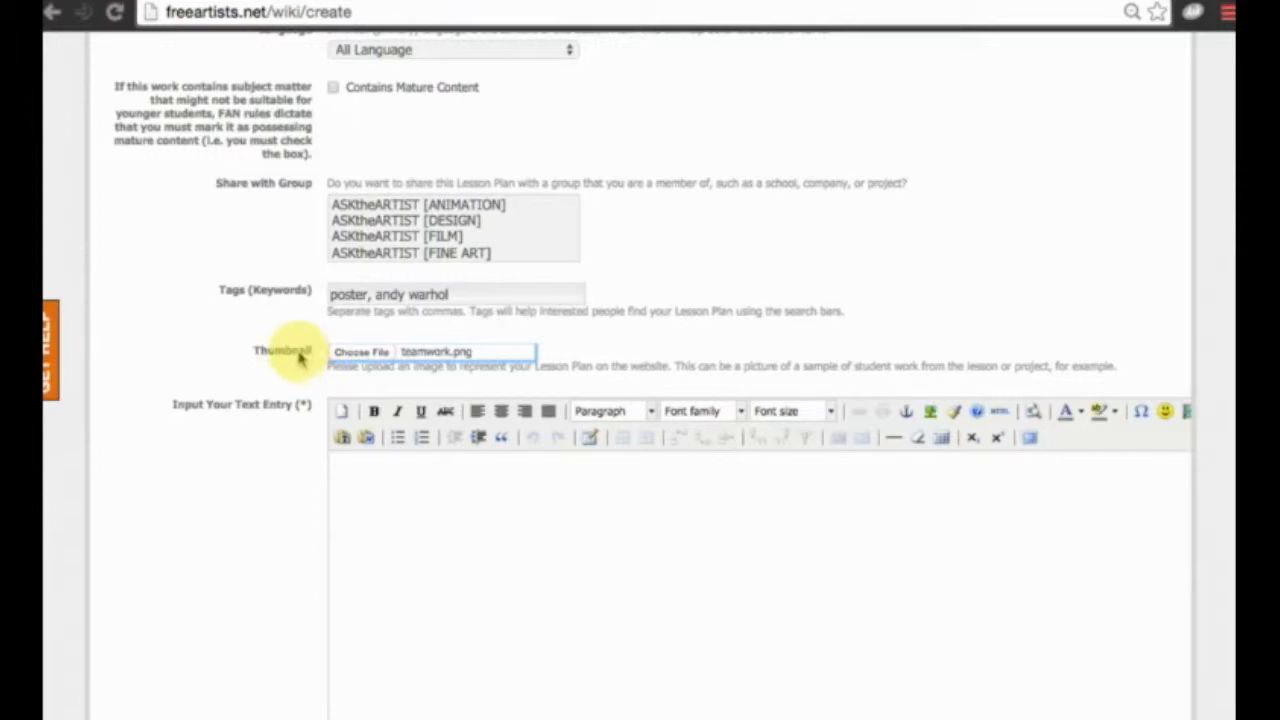
# - Enter "Hello Hello Hello" as sample text in the lesson plan's main text entry
pyautogui.scroll(-6, 290, 350)
pyautogui.scroll(1, 284, 347)
pyautogui.scroll(1, 284, 347)
pyautogui.click(500, 345)
pyautogui.scroll(1, 600, 360)
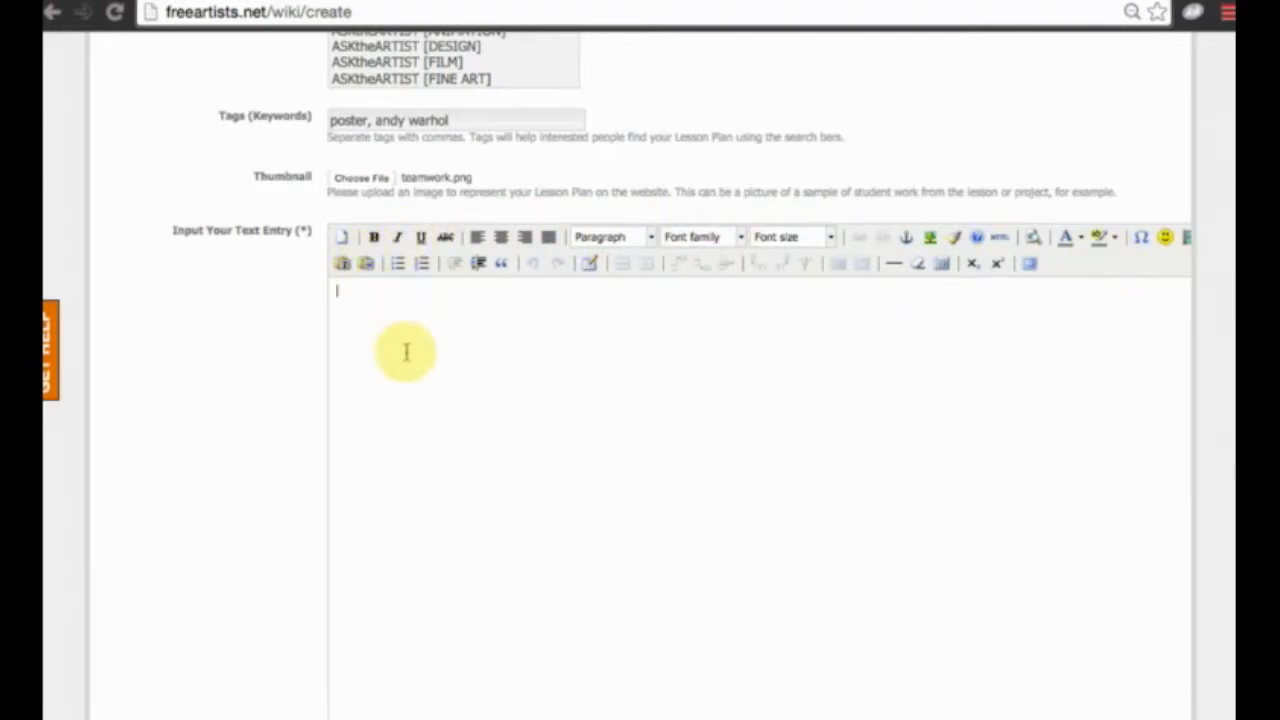
pyautogui.click(341, 237)
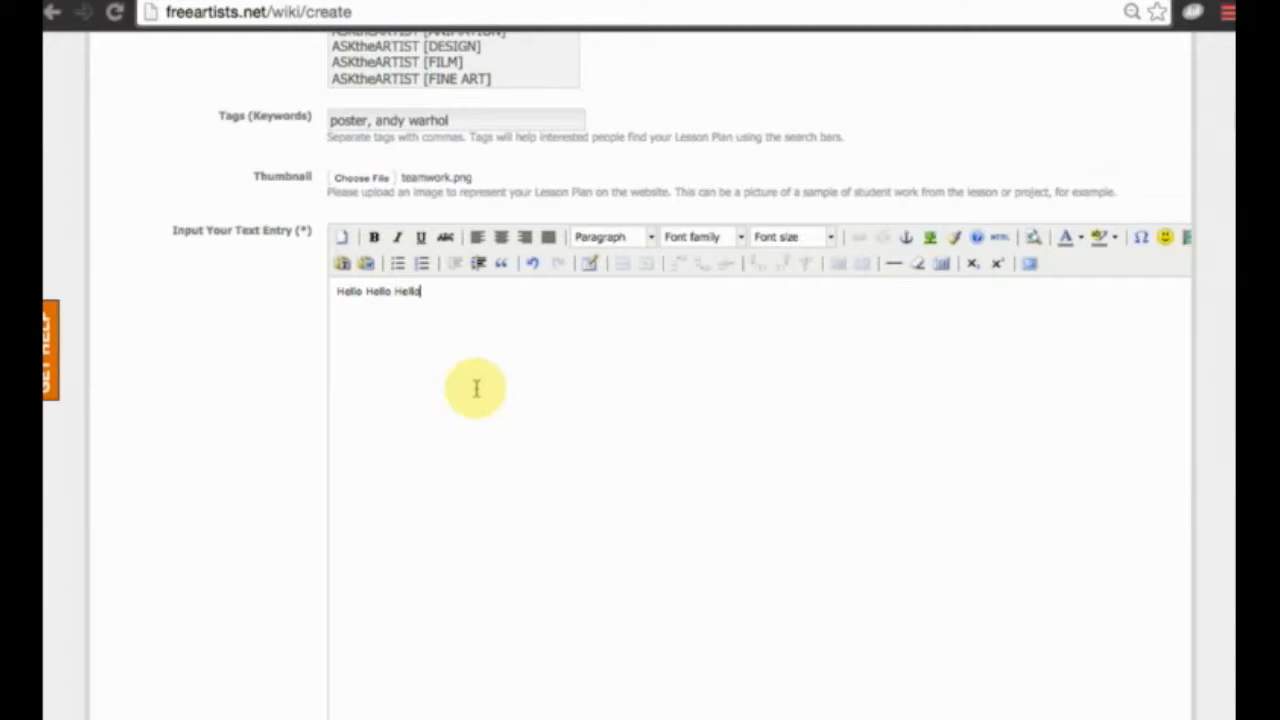
# - Make the last "Hello" in the text entry bold, italic and underlined
pyautogui.doubleClick(408, 291)
pyautogui.click(374, 237)
pyautogui.click(397, 237)
pyautogui.click(420, 237)
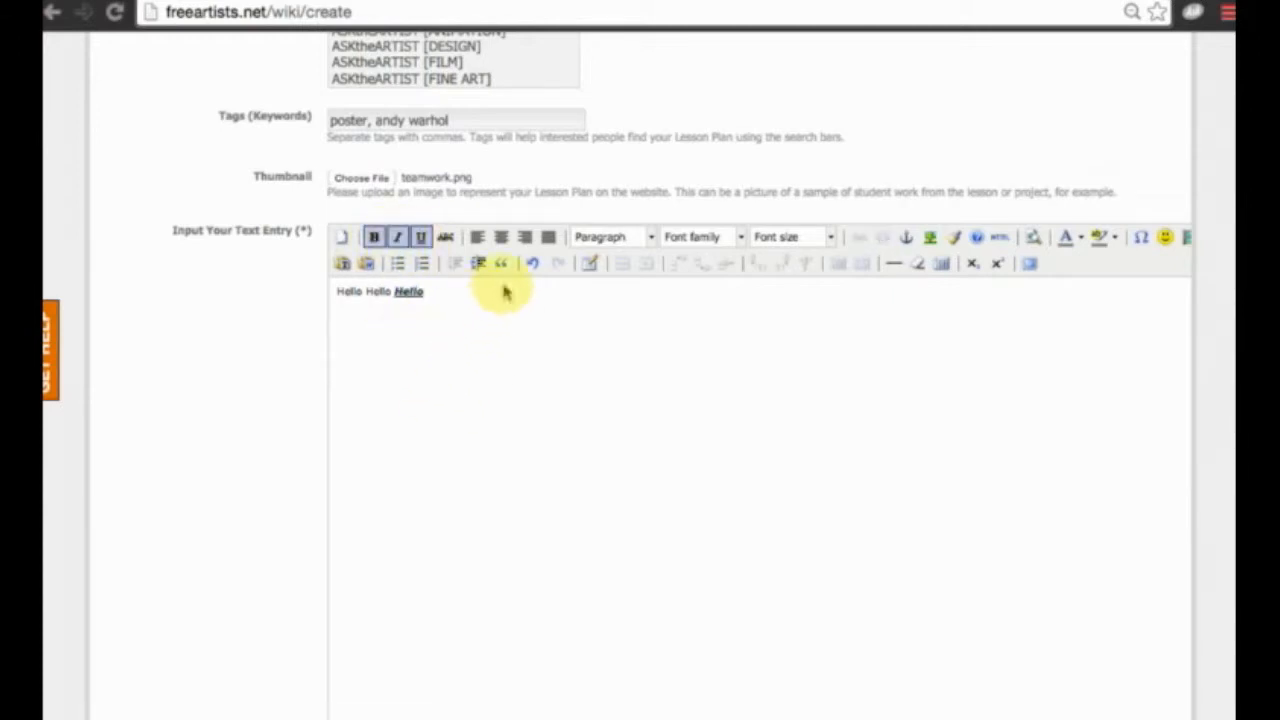
# - Set the whole line of sample text to font size 4 (14pt)
pyautogui.click(380, 290)
pyautogui.tripleClick(380, 290)
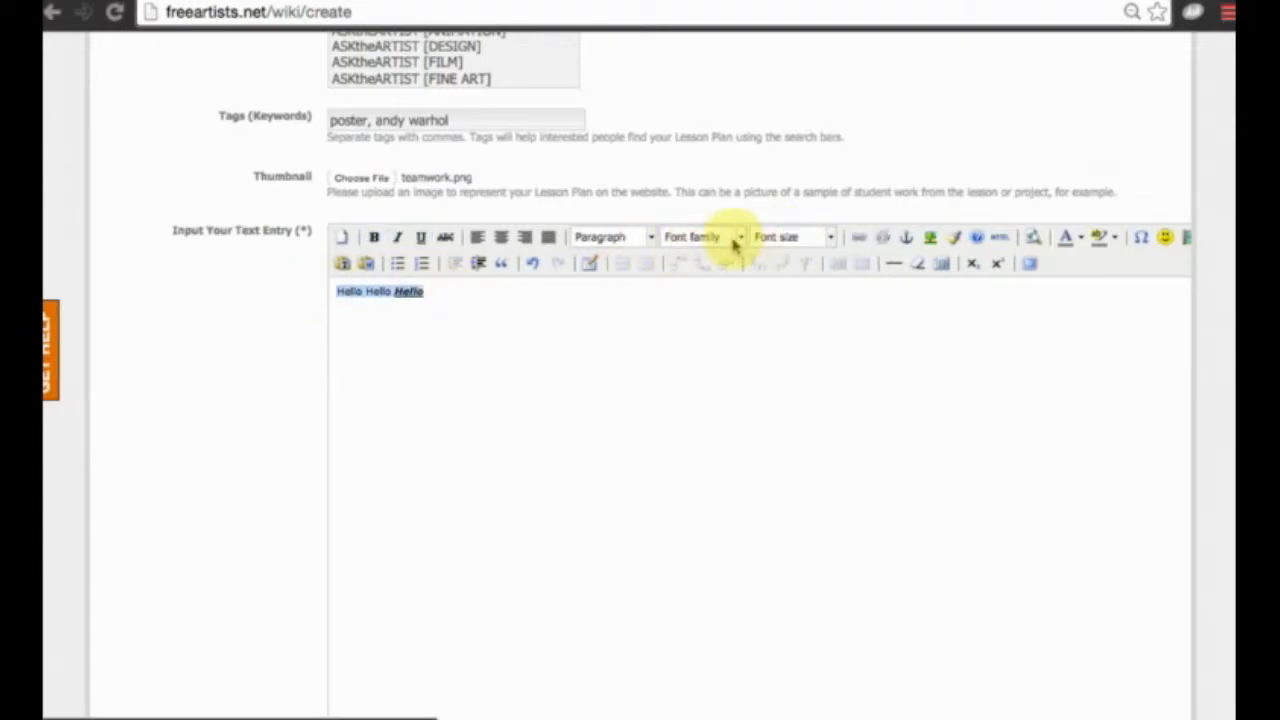
pyautogui.click(830, 240)
pyautogui.click(806, 346)
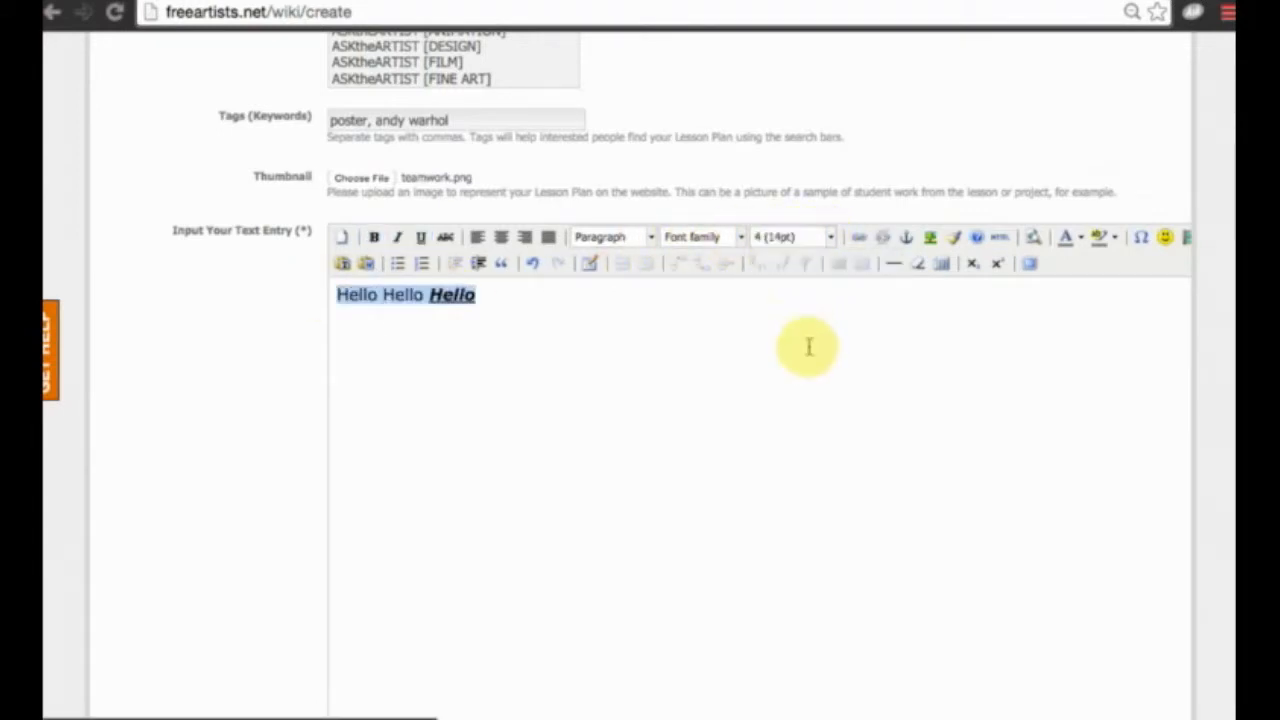
# - Format the line of sample text as Heading 1 in the Arial font
pyautogui.click(650, 238)
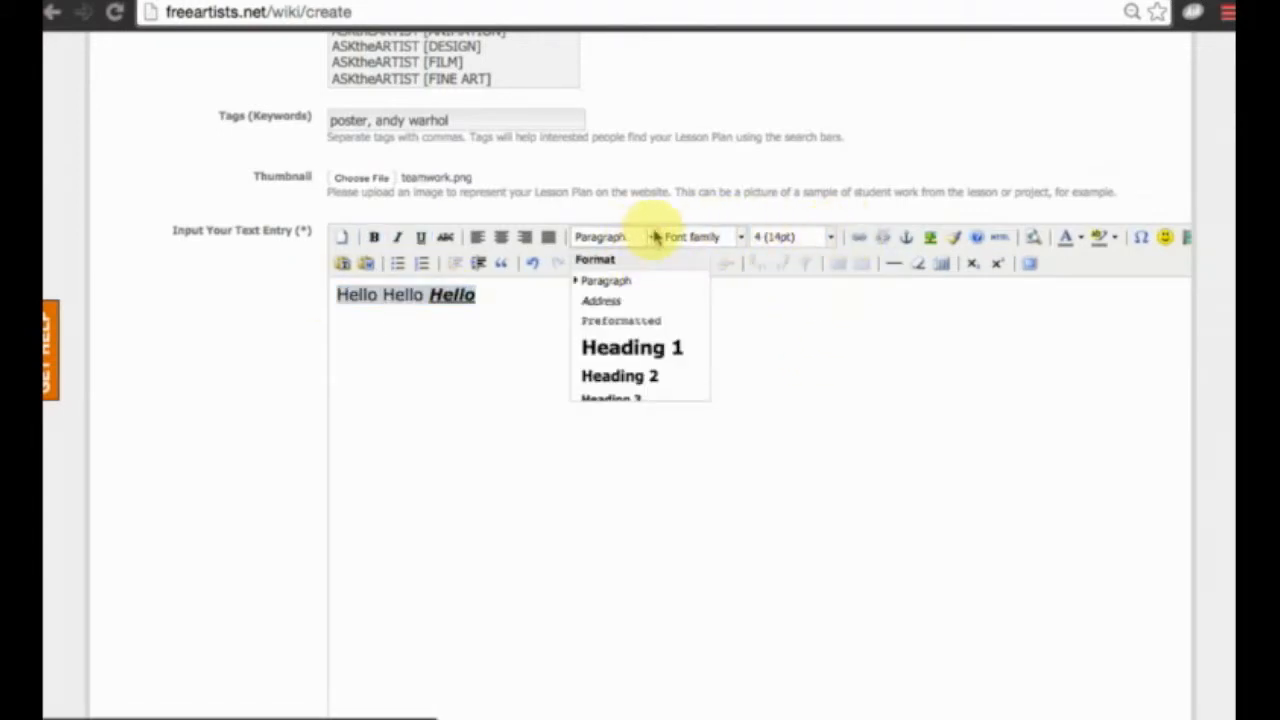
pyautogui.click(657, 350)
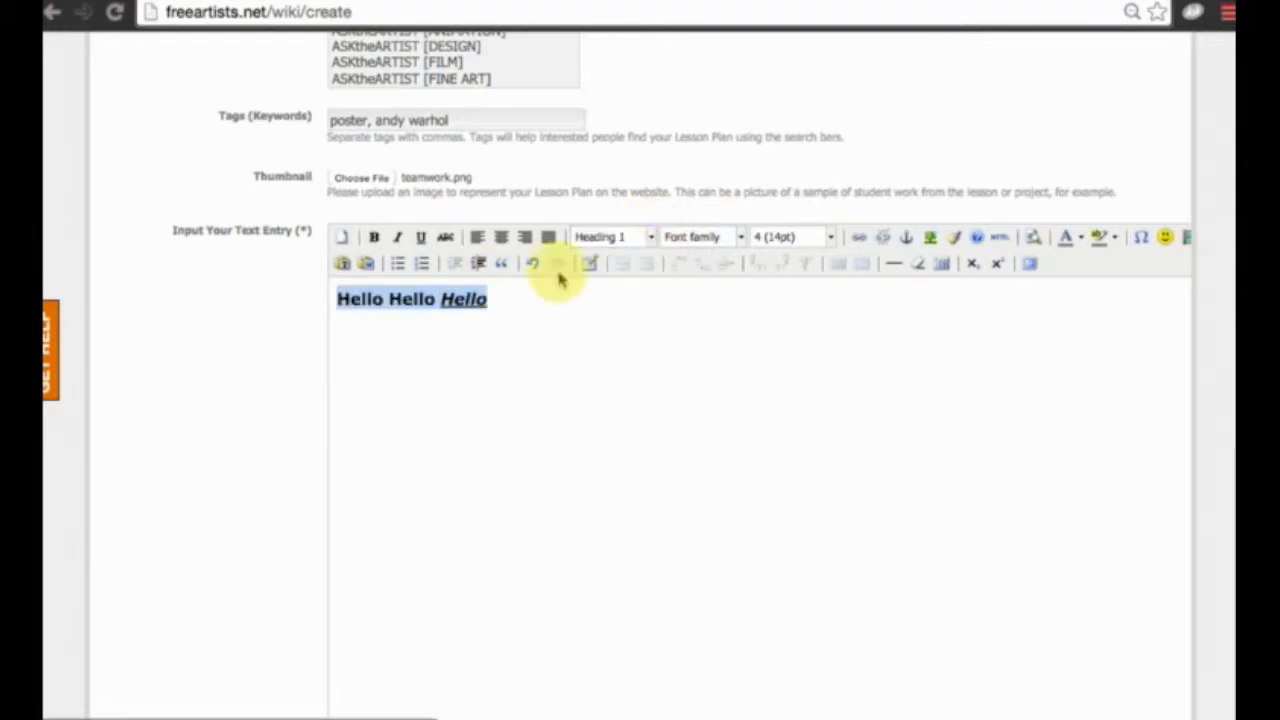
pyautogui.click(741, 238)
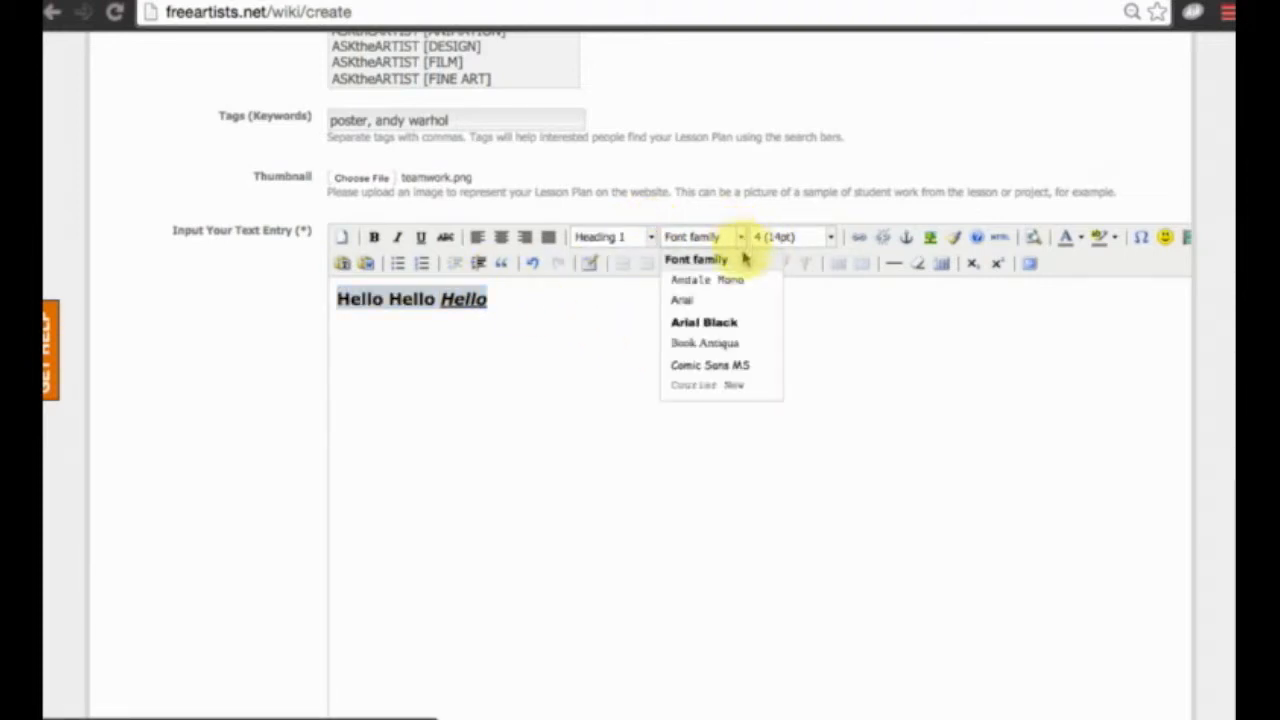
pyautogui.click(727, 302)
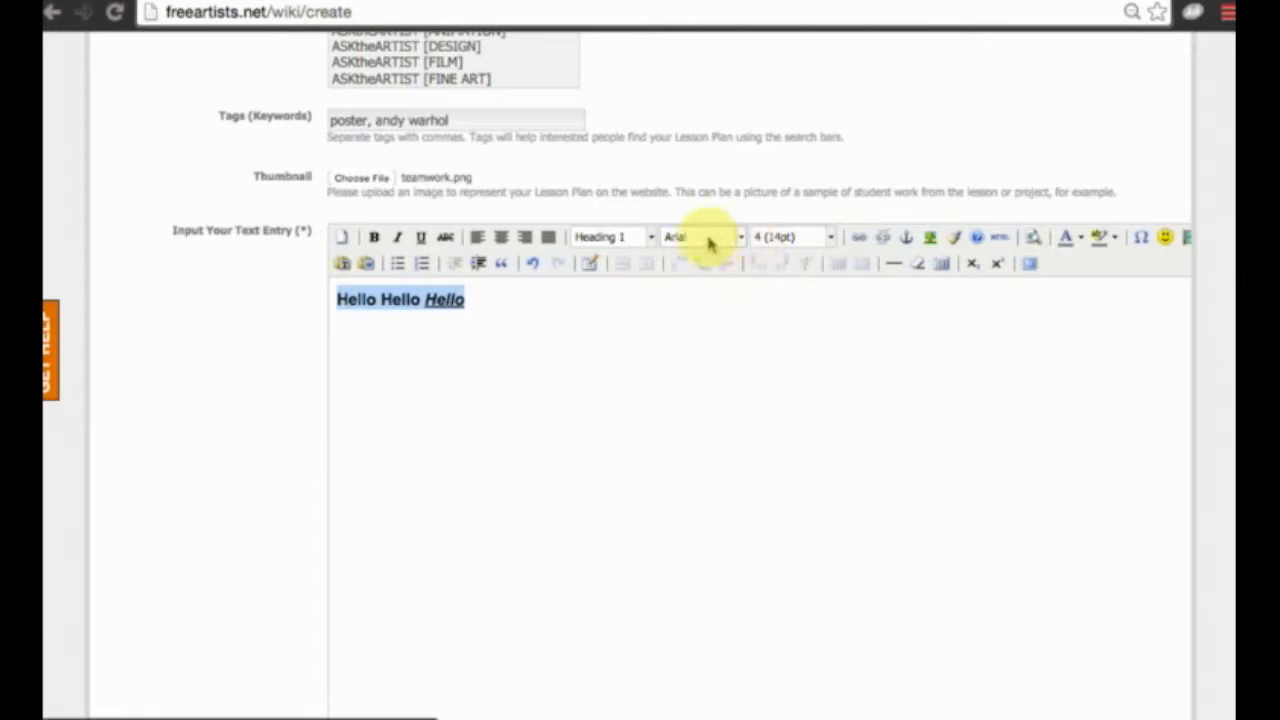
pyautogui.click(826, 306)
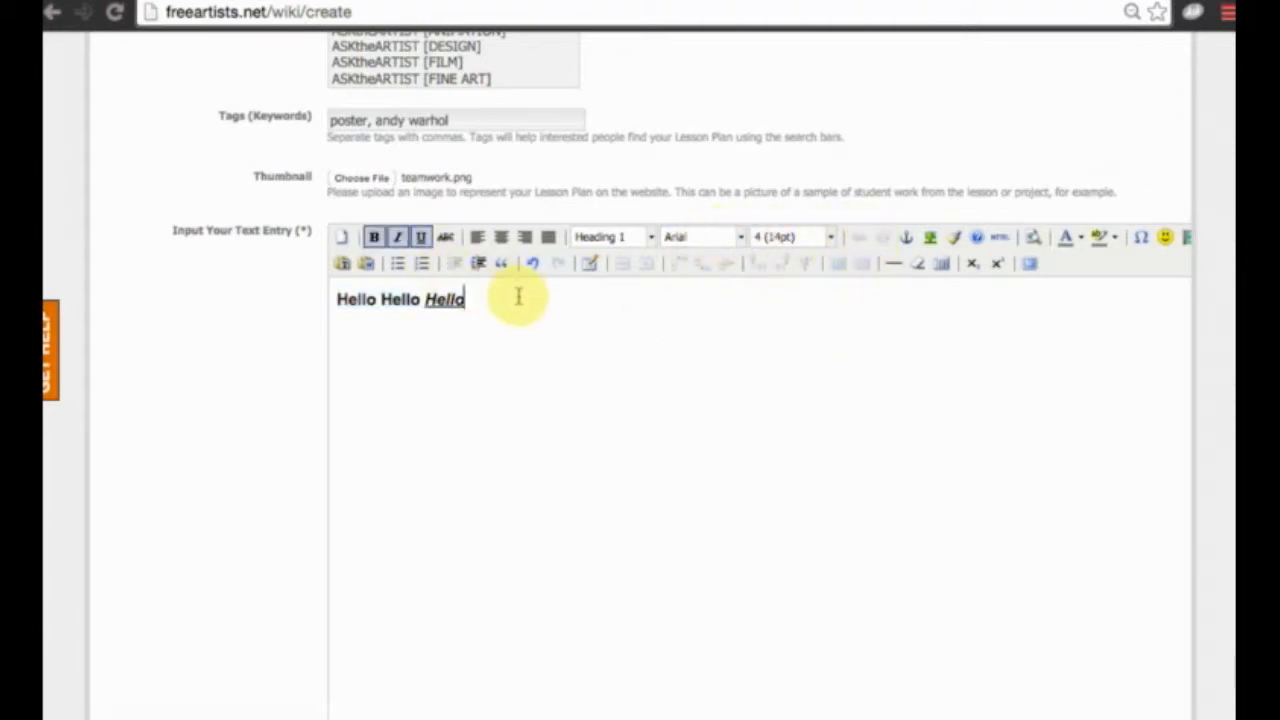
# - Turn the sample text into a bulleted list with each "Hello" as its own item
pyautogui.moveTo(517, 294); pyautogui.dragTo(343, 289)
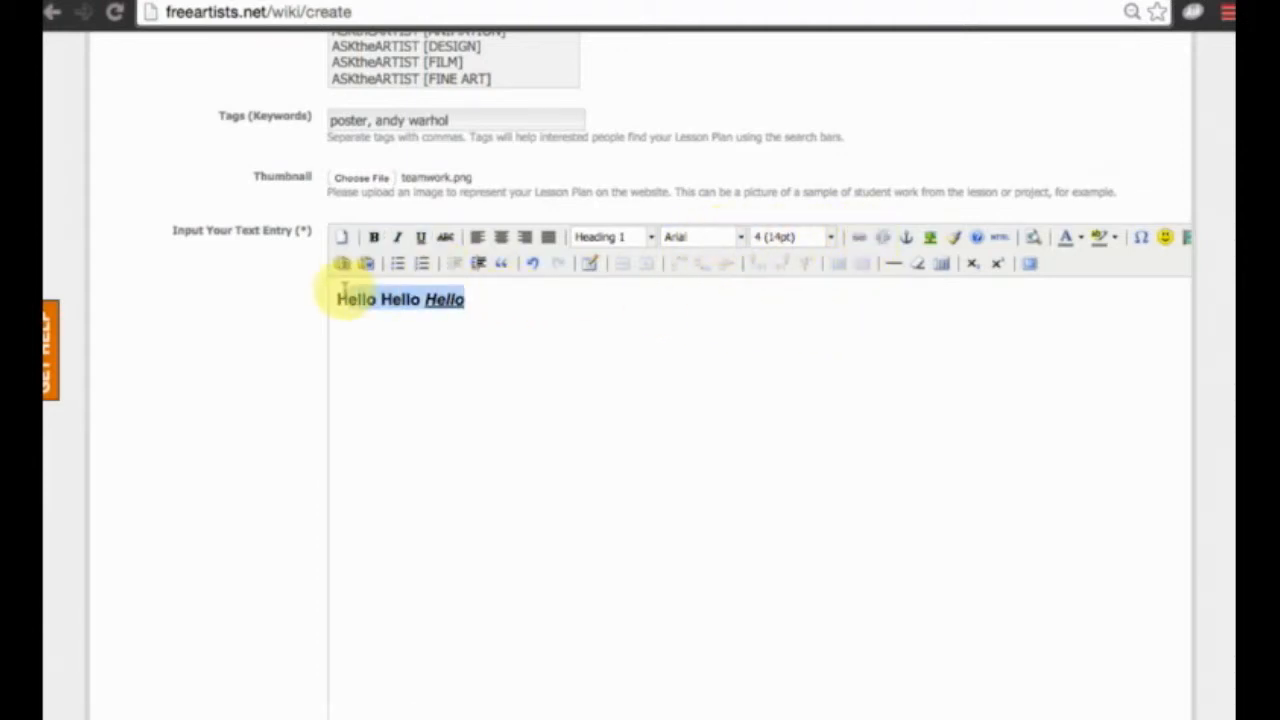
pyautogui.click(397, 264)
pyautogui.click(554, 289)
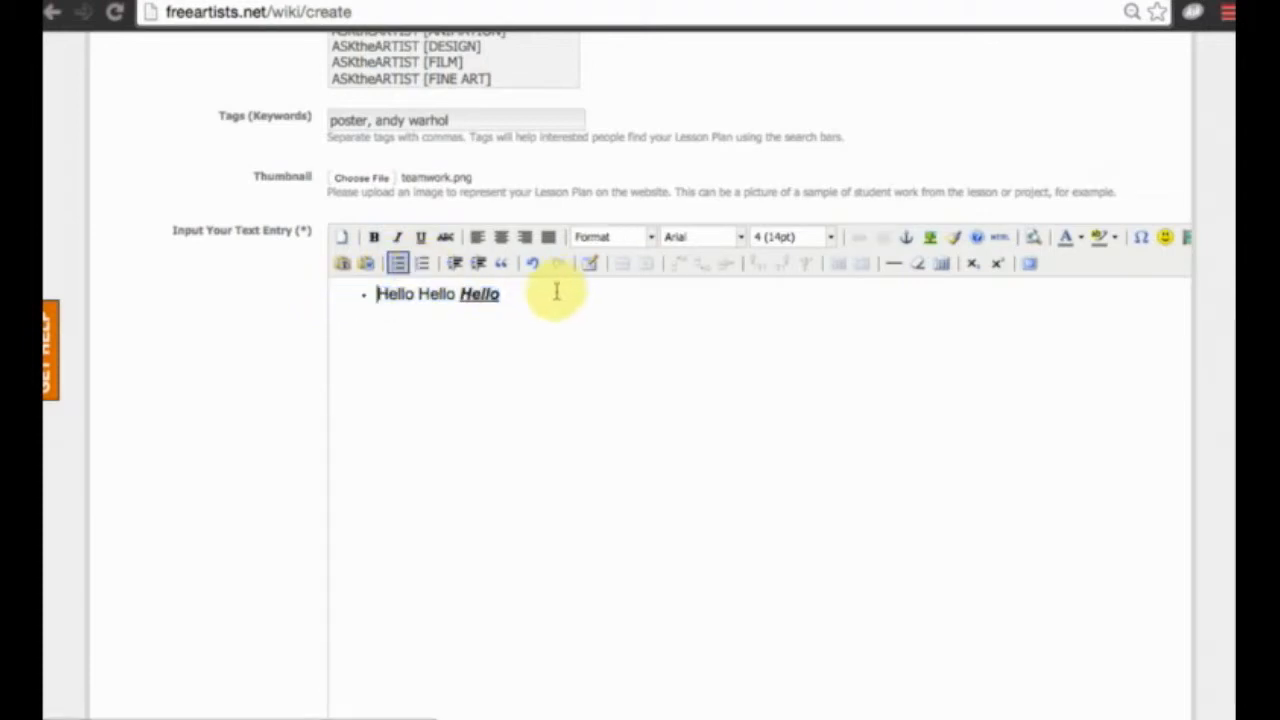
pyautogui.click(419, 294)
pyautogui.press('Return')
pyautogui.click(420, 311)
pyautogui.press('Return')
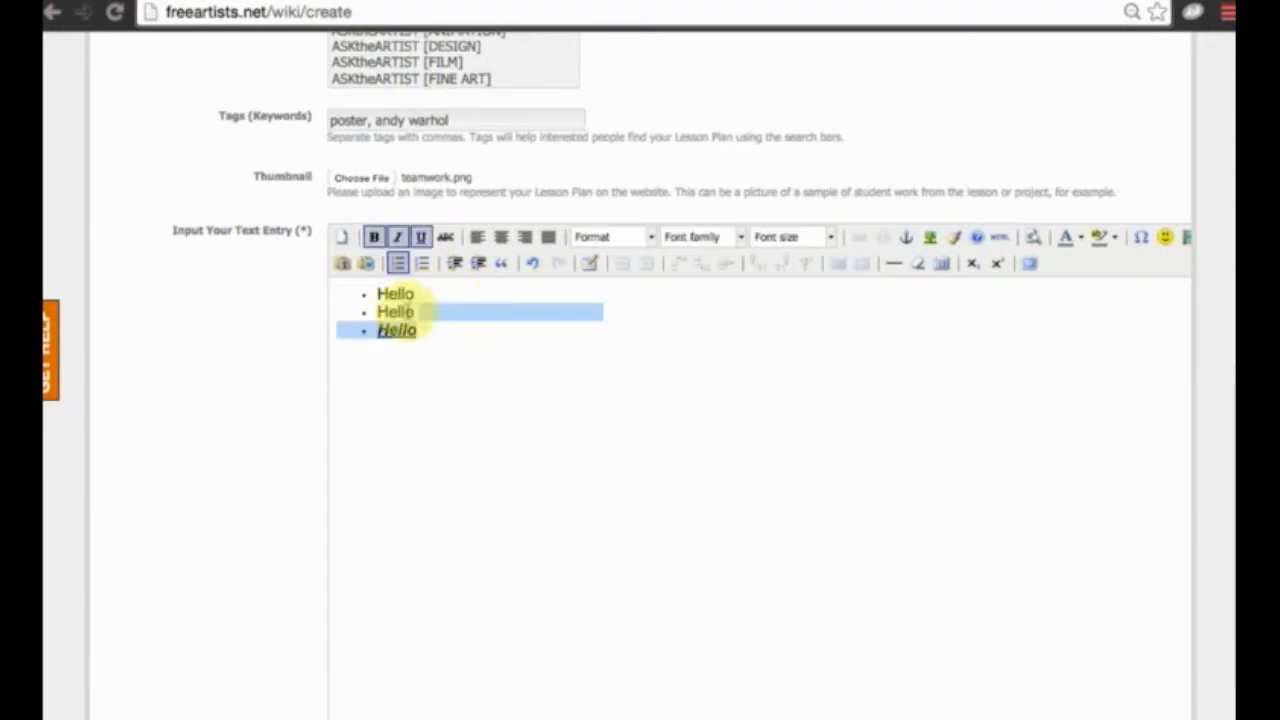
# - Convert the three-item bulleted list into a numbered list
pyautogui.moveTo(420, 330); pyautogui.dragTo(347, 290)
pyautogui.click(421, 263)
pyautogui.click(443, 308)
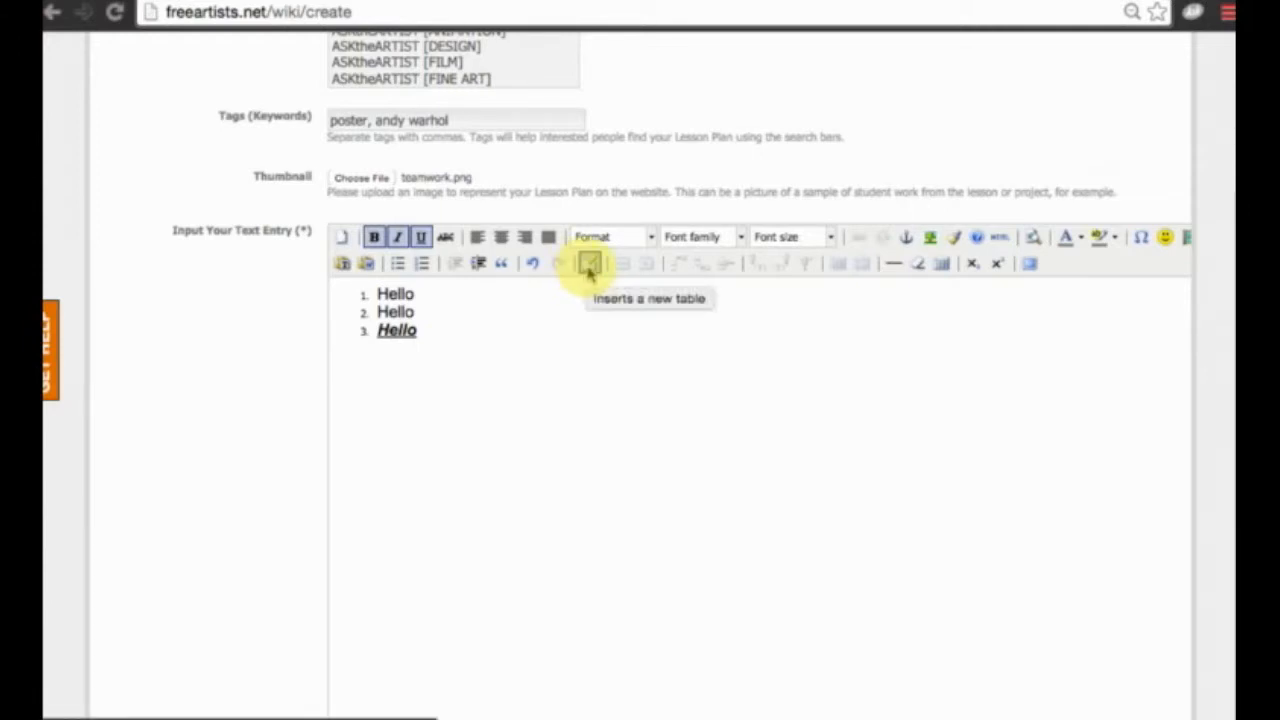
# - Start a new table below the numbered list with 3 columns and 5 rows
pyautogui.click(591, 264)
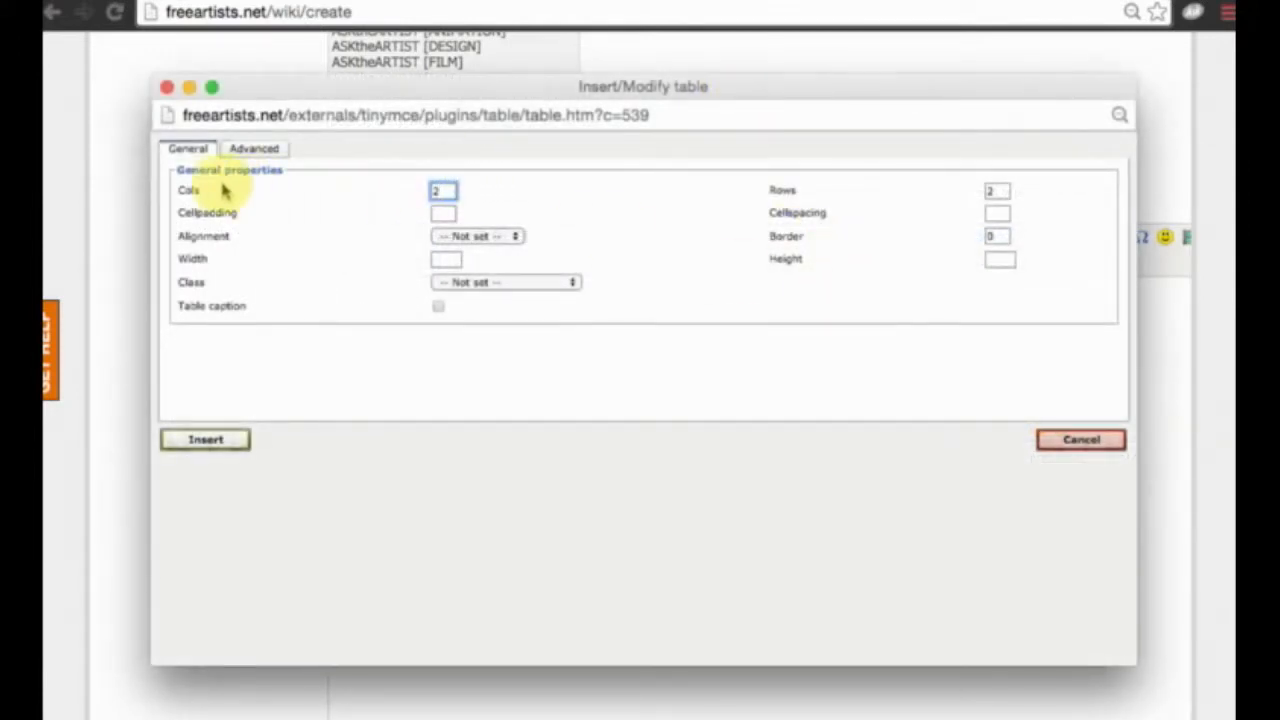
pyautogui.doubleClick(447, 190)
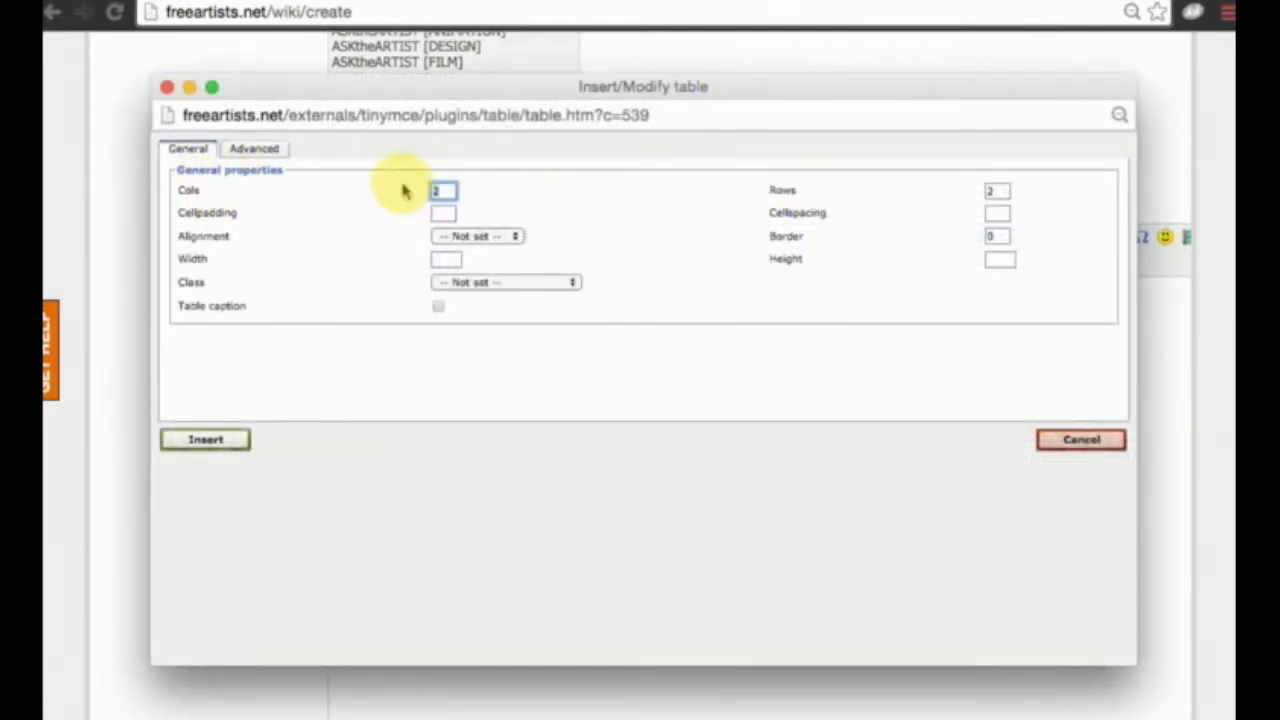
pyautogui.write('3')
pyautogui.doubleClick(997, 190)
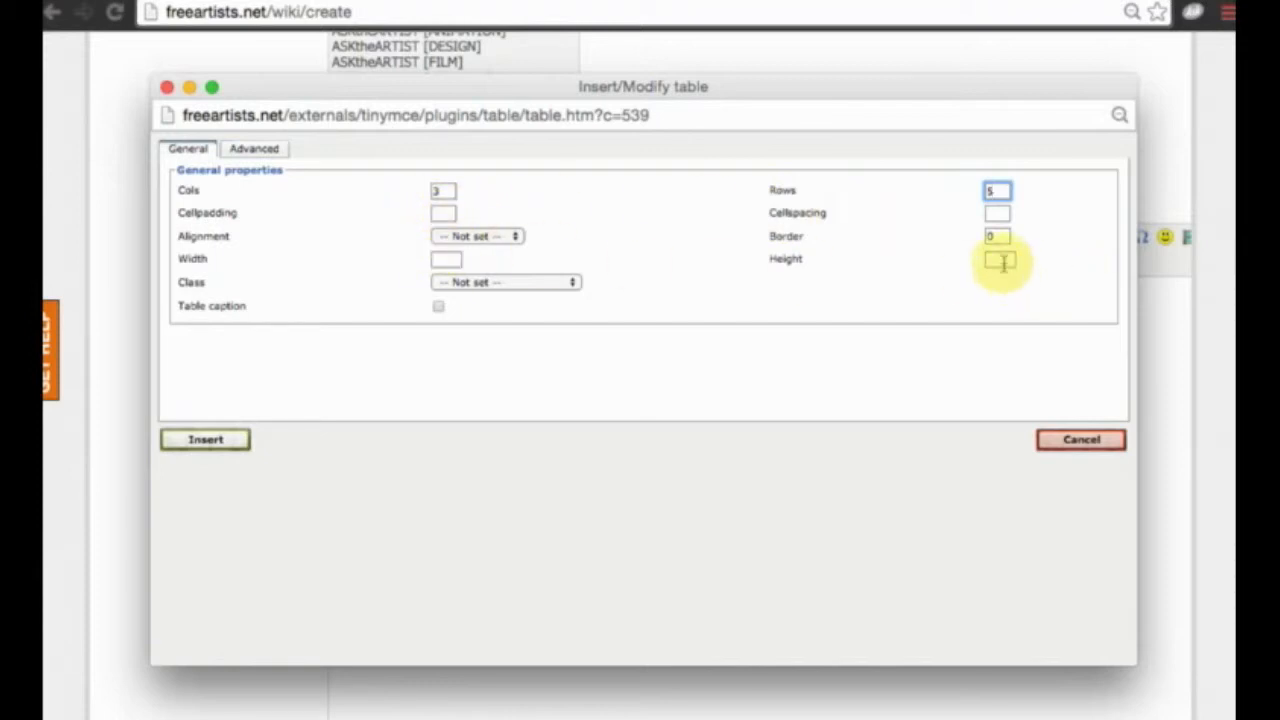
# - Give the new table the green background colour #339966 from the palette and insert it
pyautogui.click(282, 149)
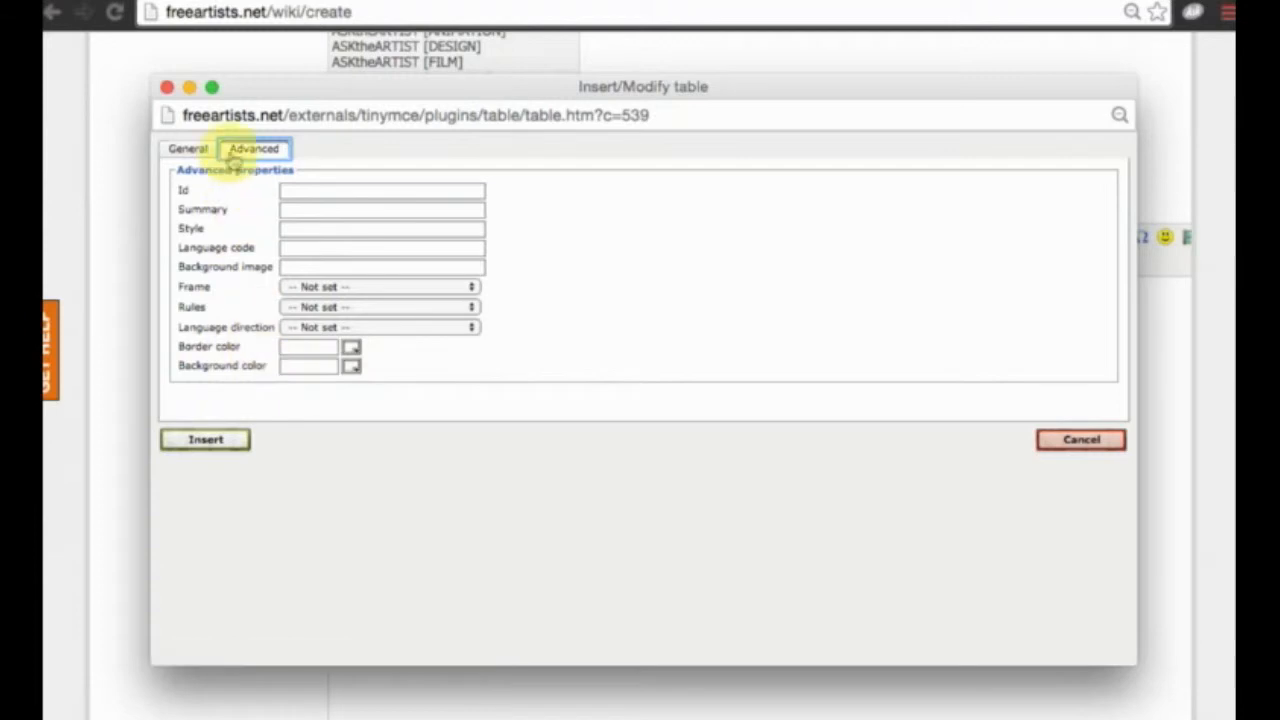
pyautogui.click(350, 365)
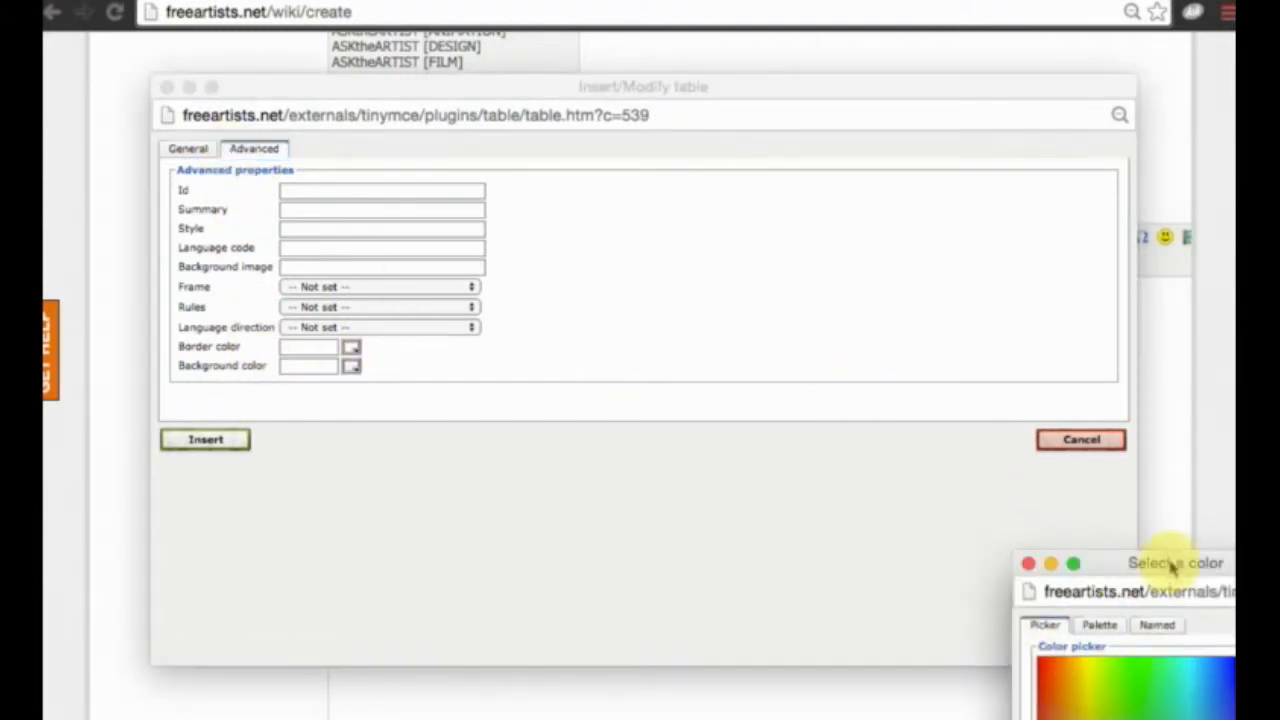
pyautogui.moveTo(1153, 550); pyautogui.dragTo(688, 281)
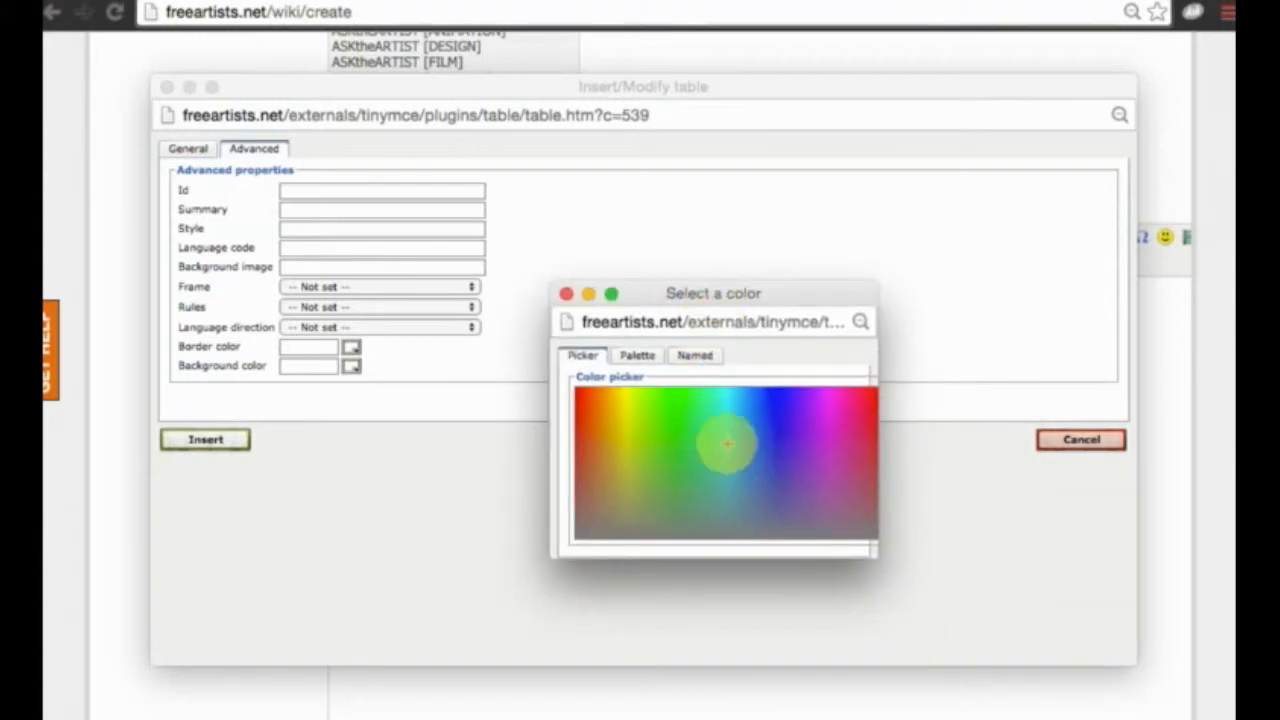
pyautogui.click(636, 358)
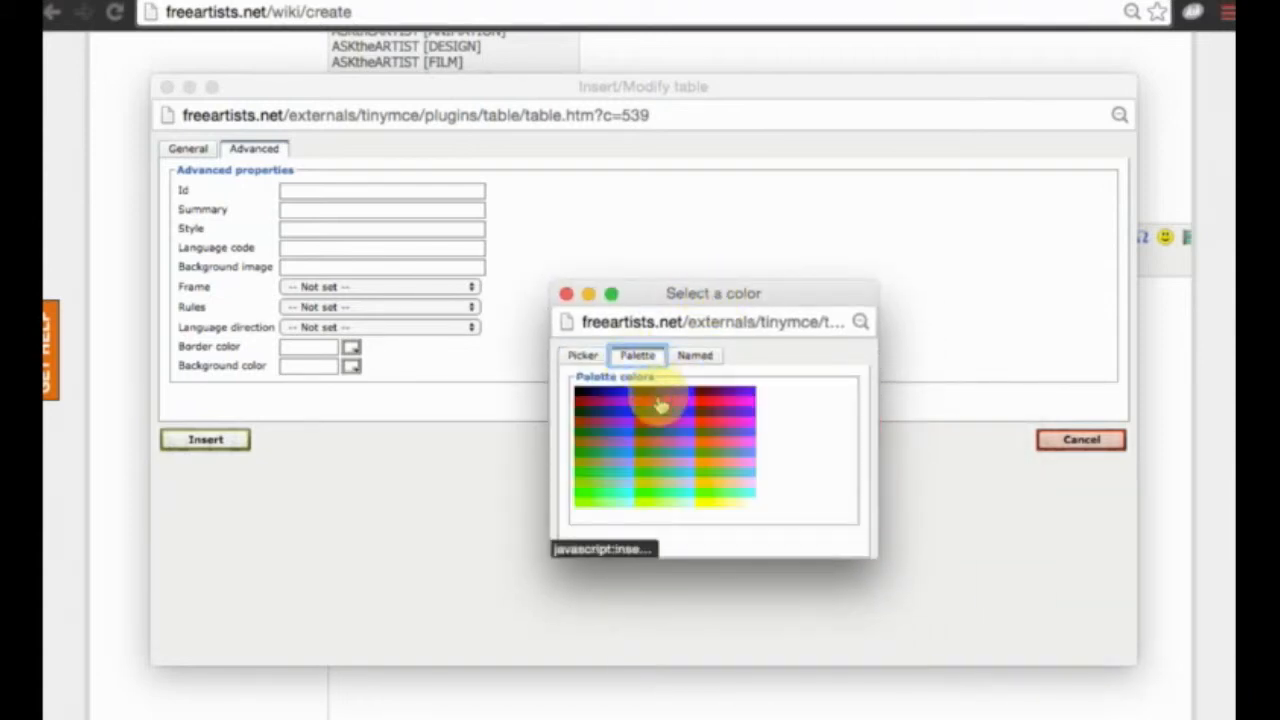
pyautogui.click(660, 457)
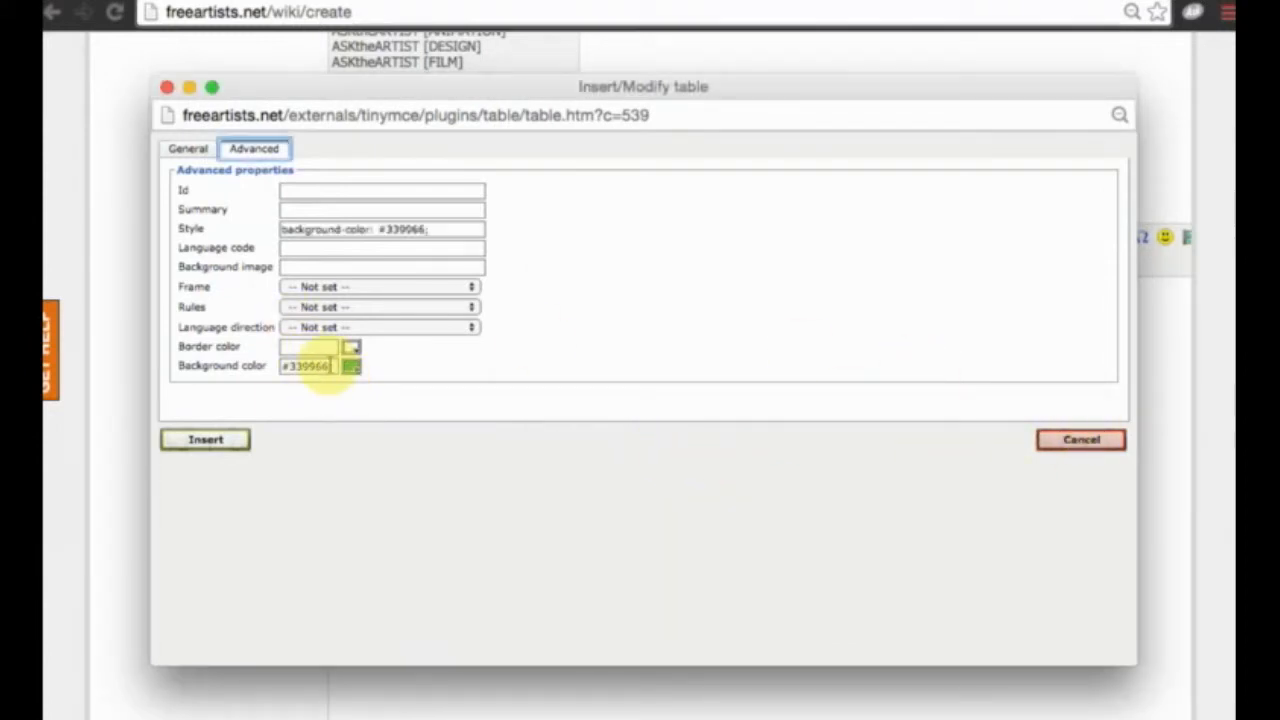
pyautogui.click(206, 441)
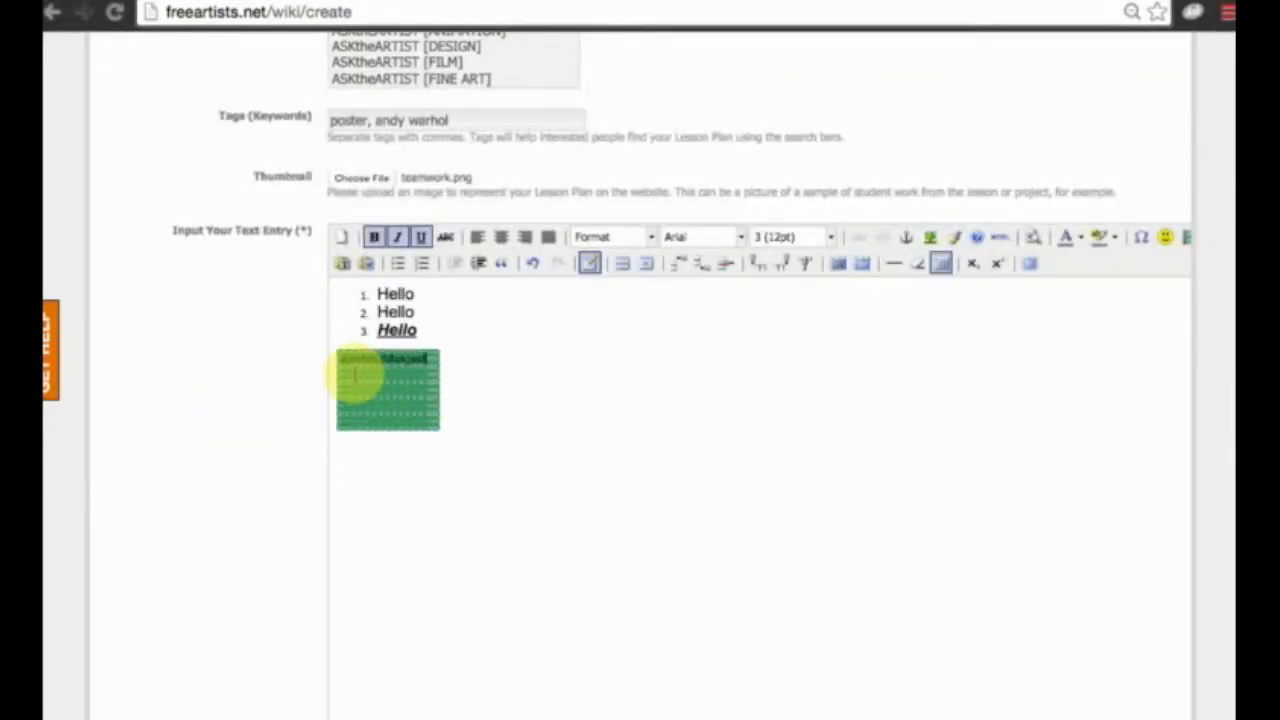
# - Fill several cells across the table's three columns with filler text such as "asdfasdf", leaving the first row's third cell empty
pyautogui.click(367, 374)
pyautogui.write('asdfasdfasdfdas')
pyautogui.click(392, 388)
pyautogui.write('asdfasdf')
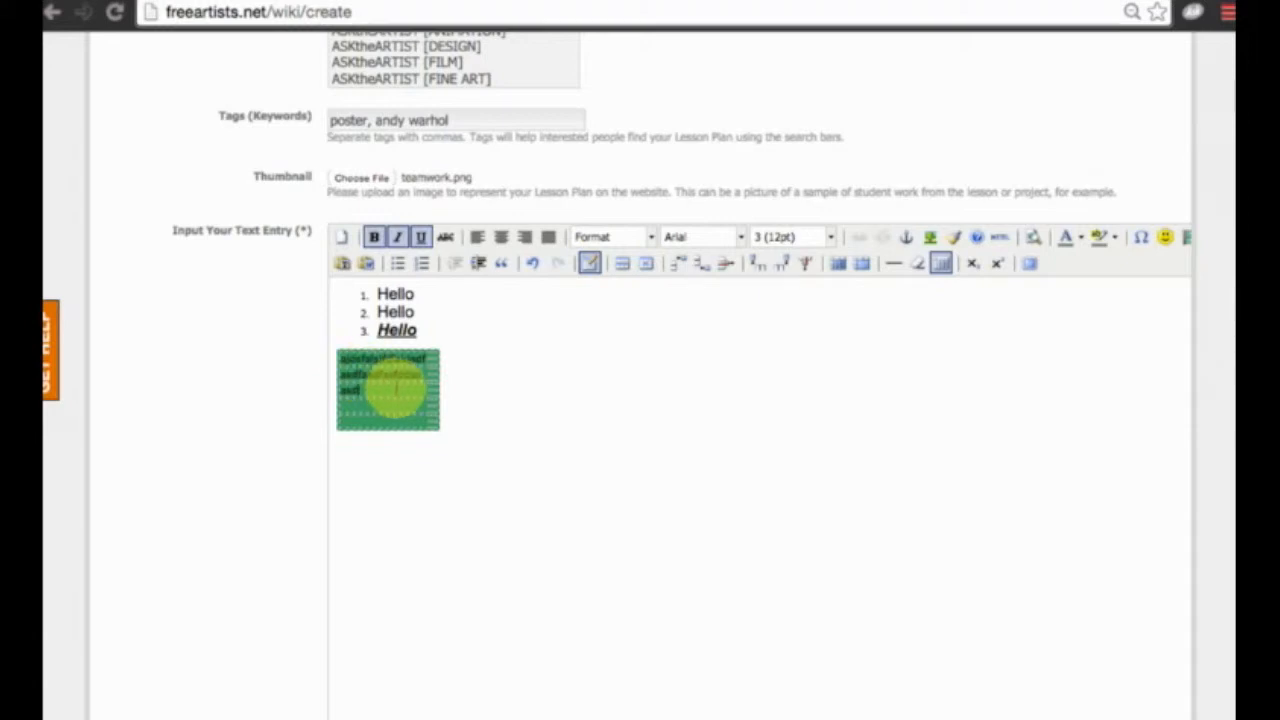
pyautogui.click(435, 373)
pyautogui.write('asdfasdfasdf')
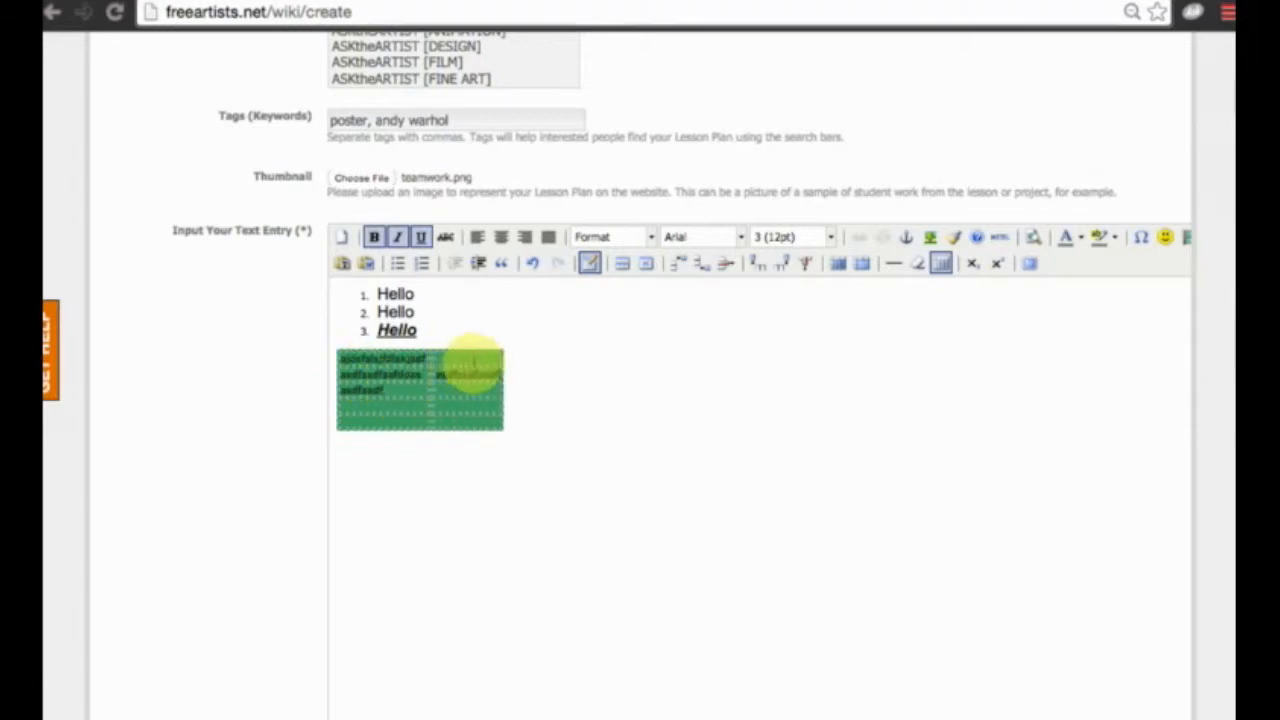
pyautogui.click(432, 373)
pyautogui.write('asdfasfasdfas')
pyautogui.click(444, 358)
pyautogui.write('asdfasdfa')
pyautogui.click(464, 404)
pyautogui.write('asdfasdfasdf')
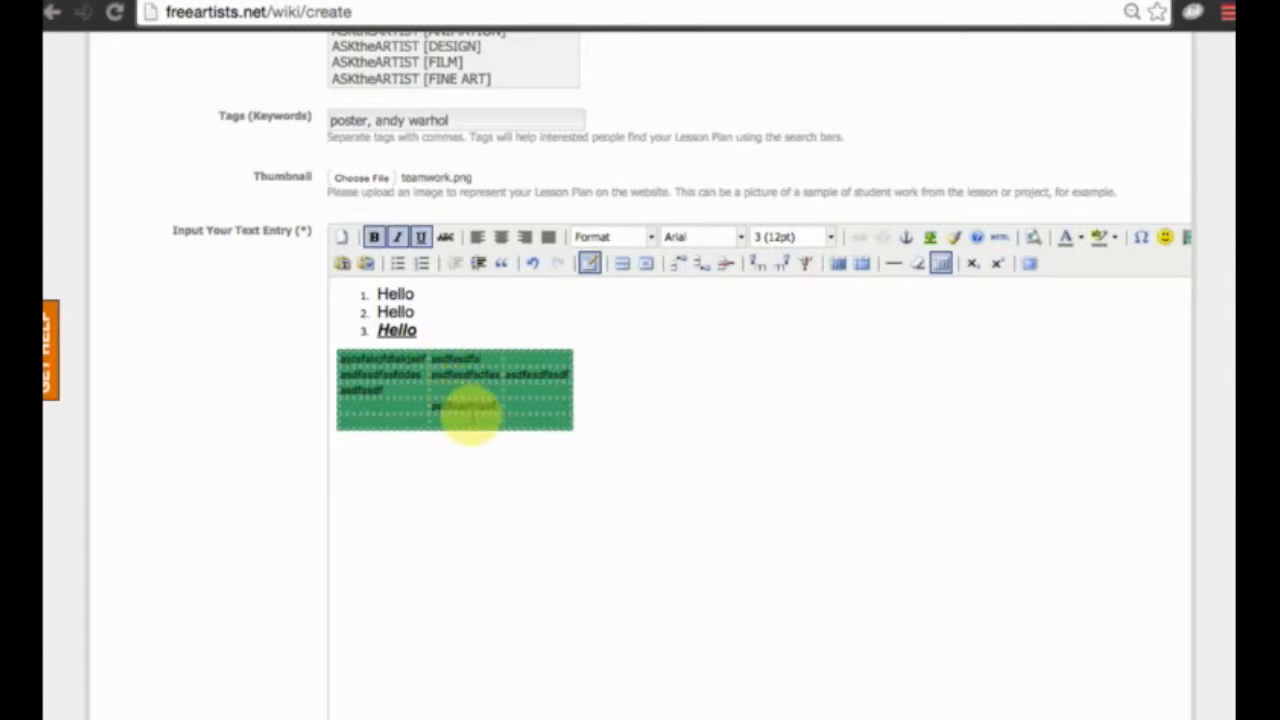
pyautogui.click(476, 421)
pyautogui.write('asdfasf')
pyautogui.click(598, 425)
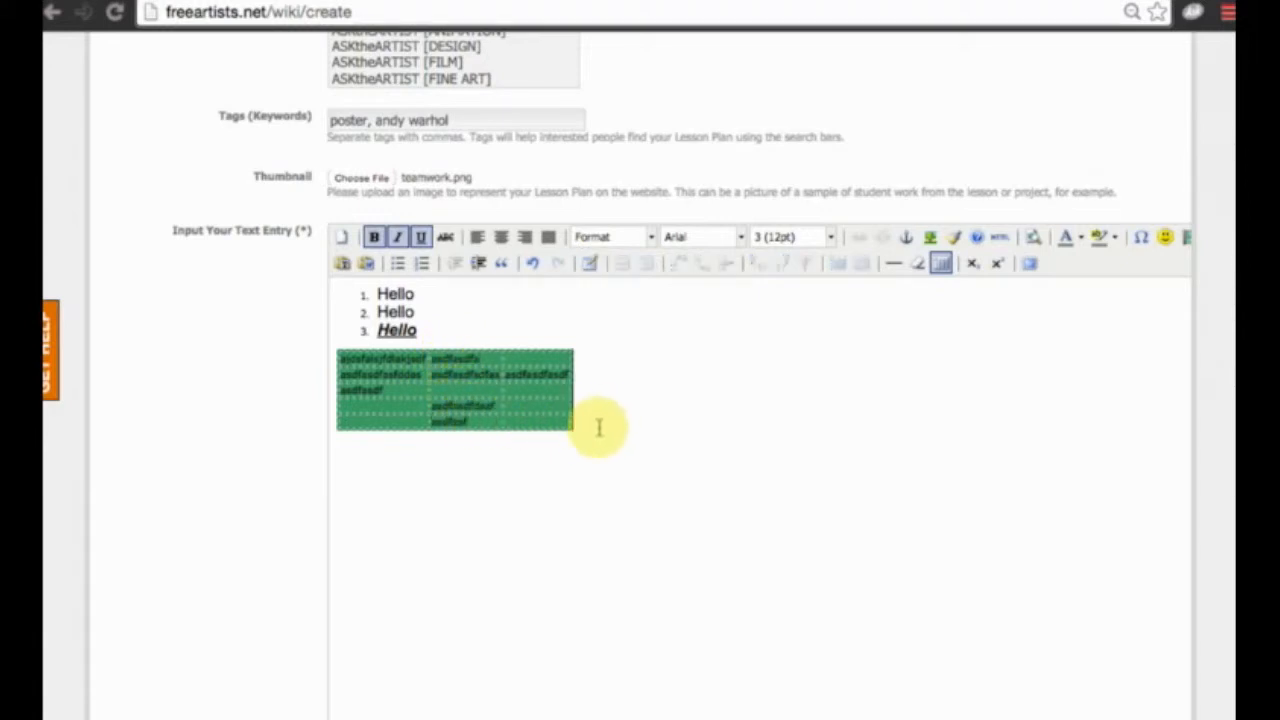
# - Set the background colour of the empty third cell in the table's first row to blue #3333cc
pyautogui.click(466, 366)
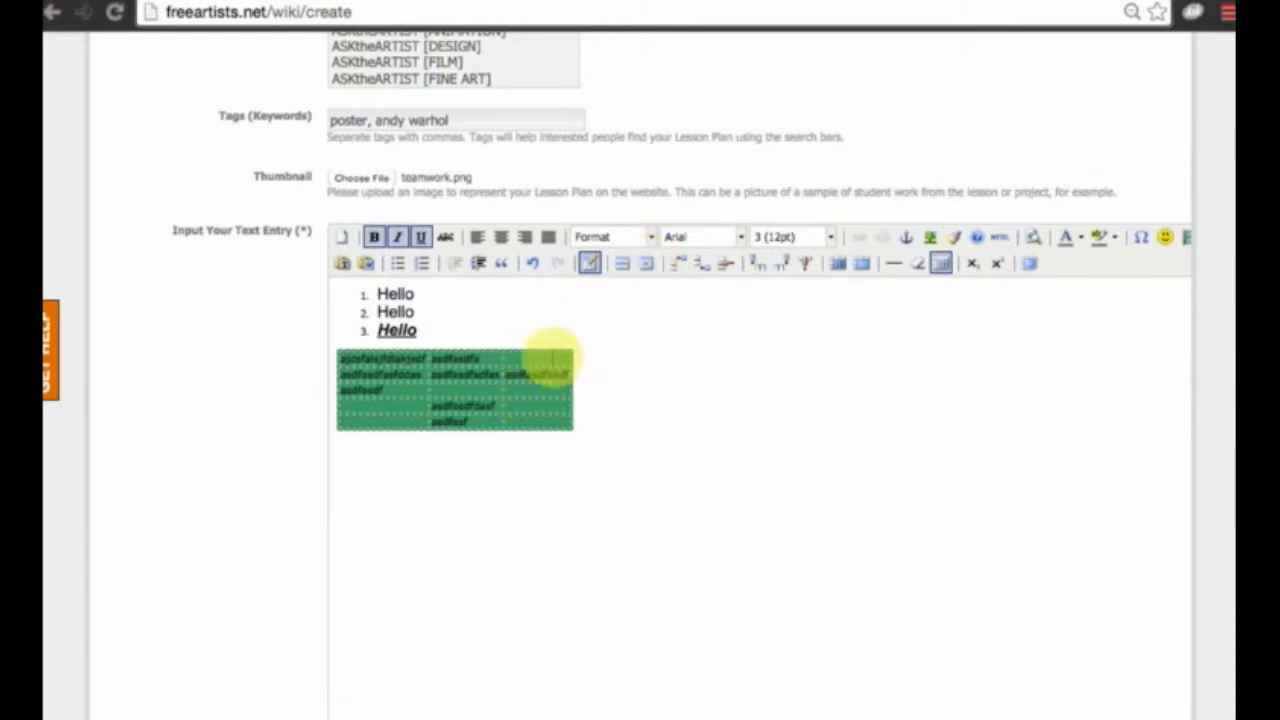
pyautogui.click(648, 264)
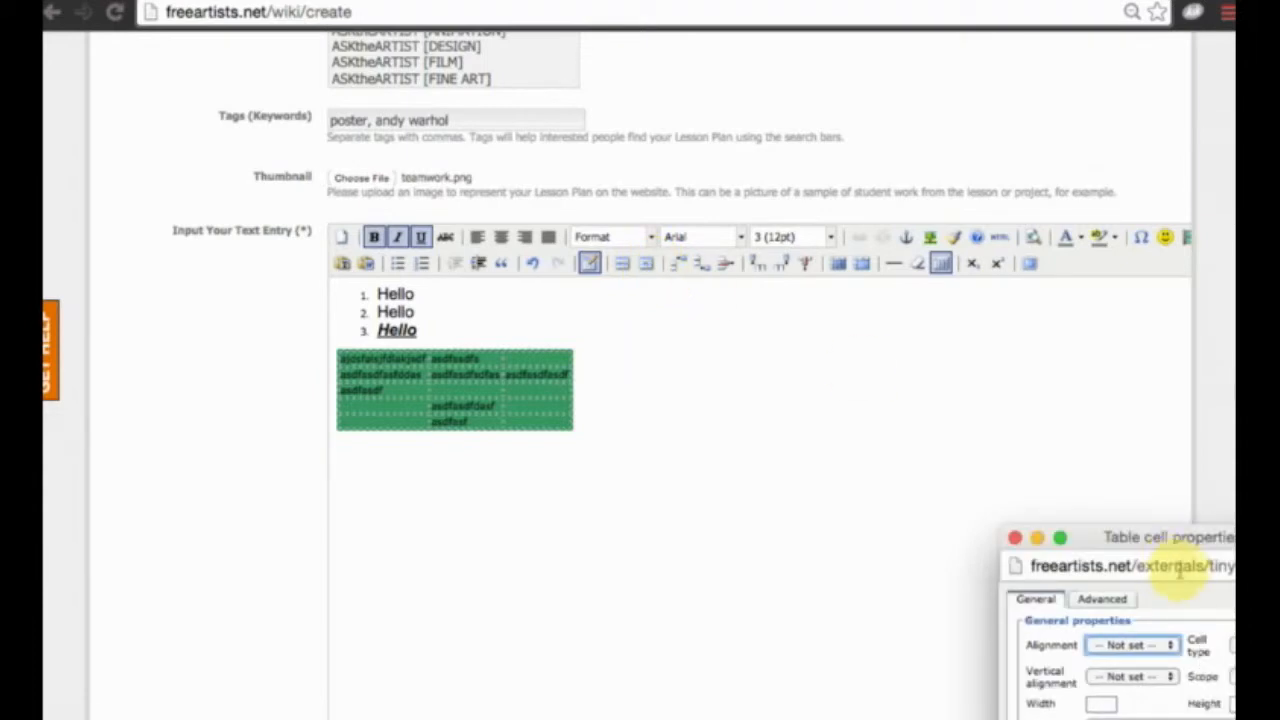
pyautogui.moveTo(1175, 538); pyautogui.dragTo(701, 237)
pyautogui.click(628, 299)
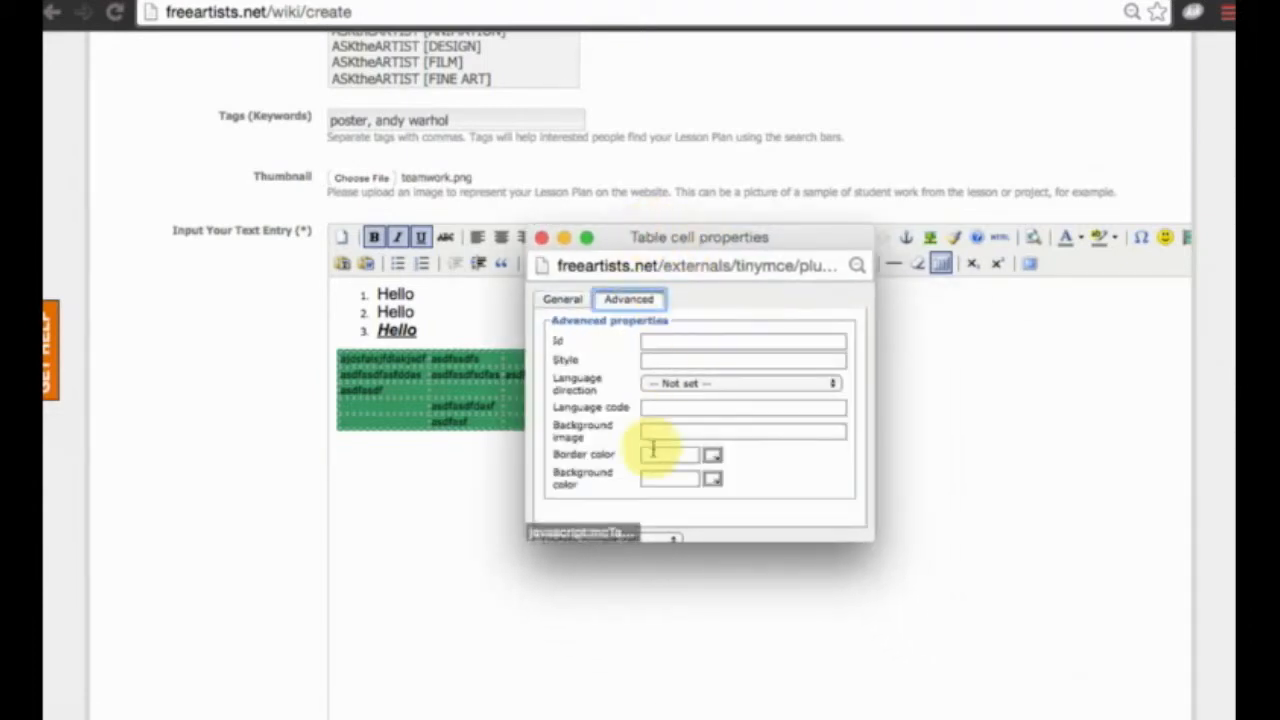
pyautogui.click(712, 480)
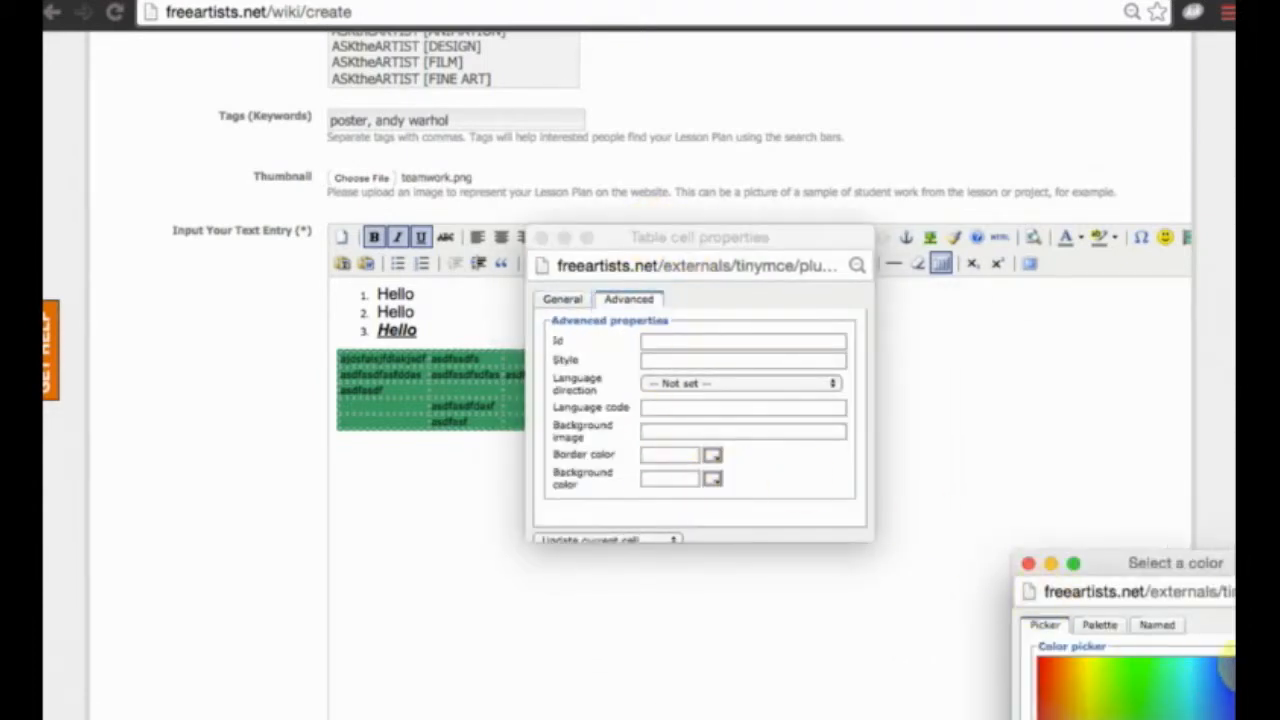
pyautogui.moveTo(1231, 569); pyautogui.dragTo(815, 410)
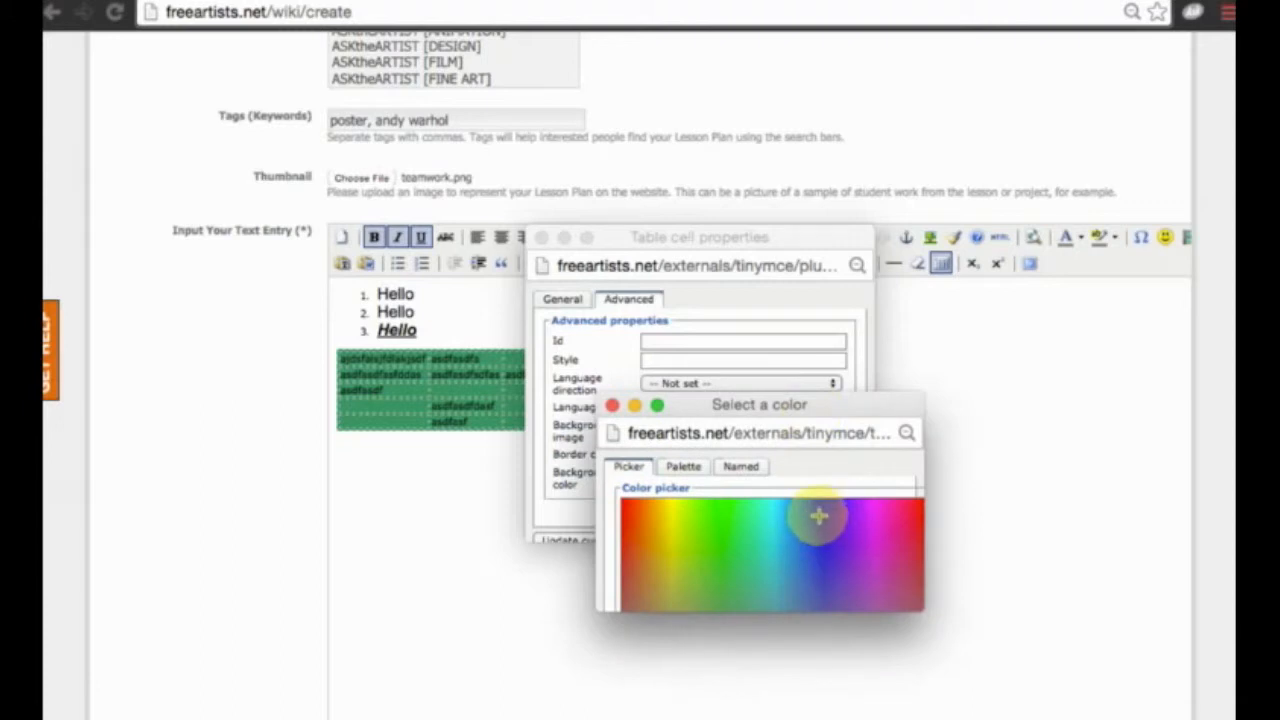
pyautogui.moveTo(794, 404); pyautogui.dragTo(1078, 310)
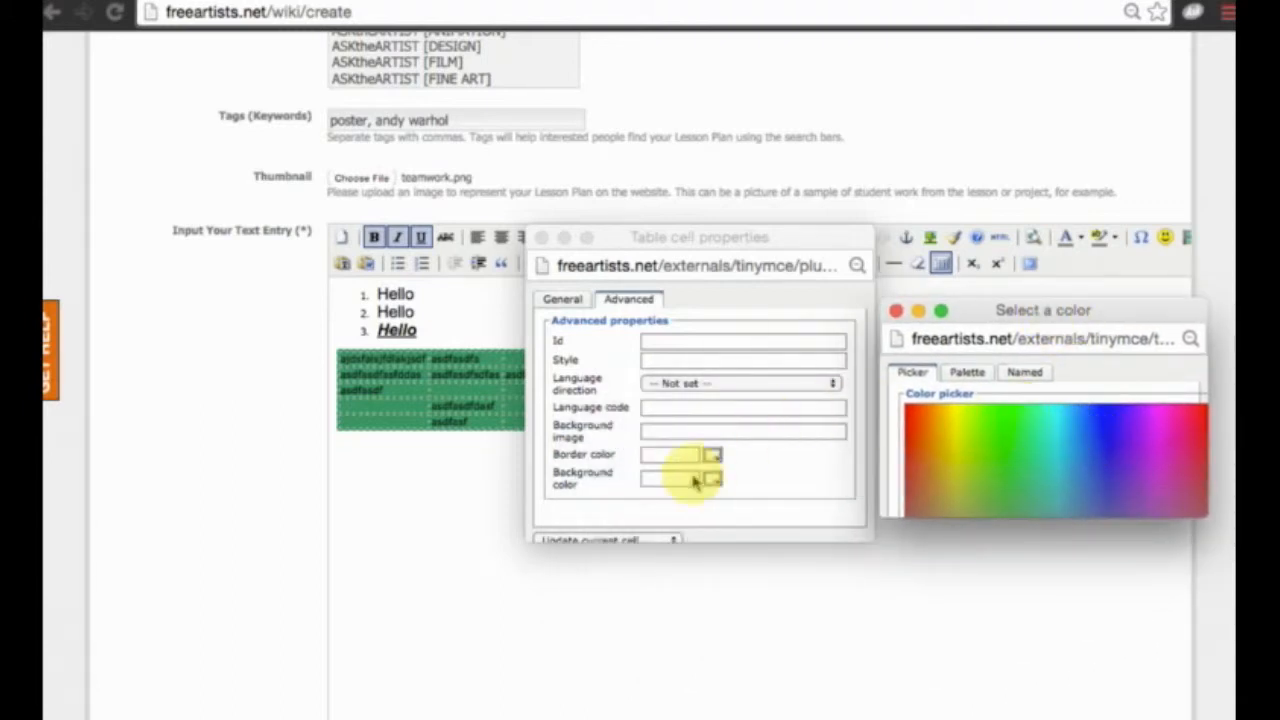
pyautogui.scroll(-2, 755, 506)
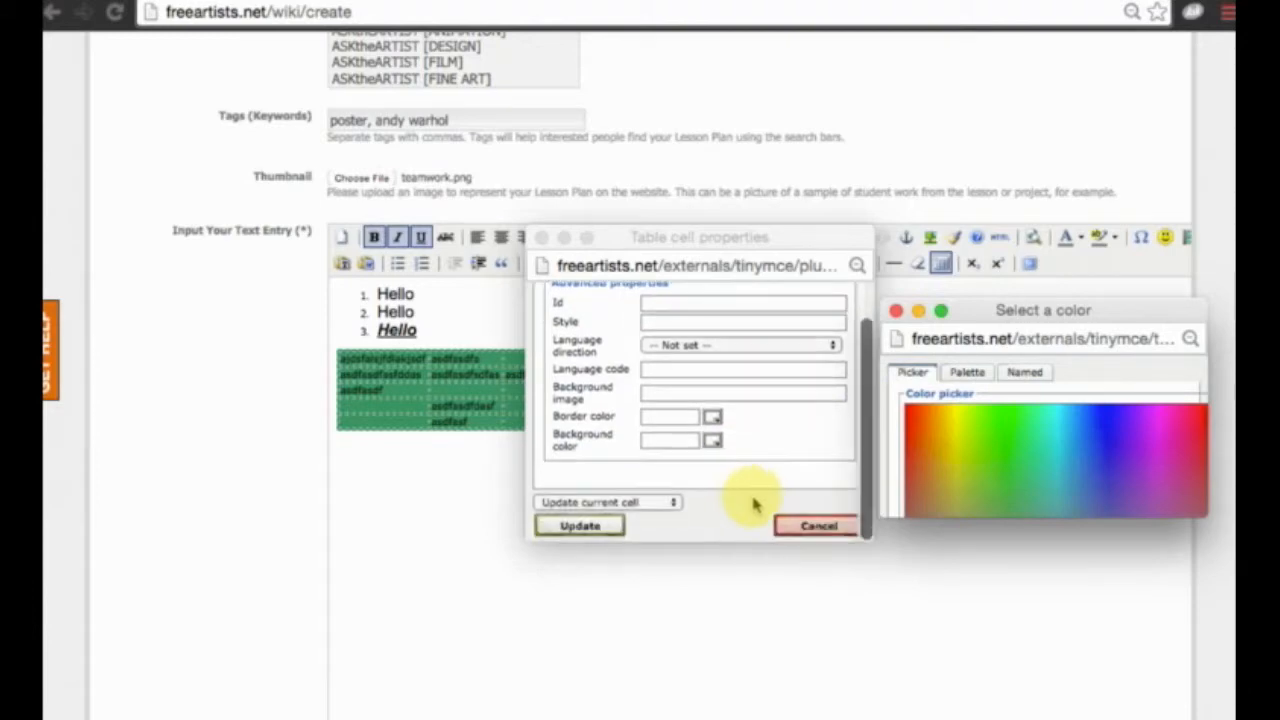
pyautogui.click(967, 372)
pyautogui.click(1015, 460)
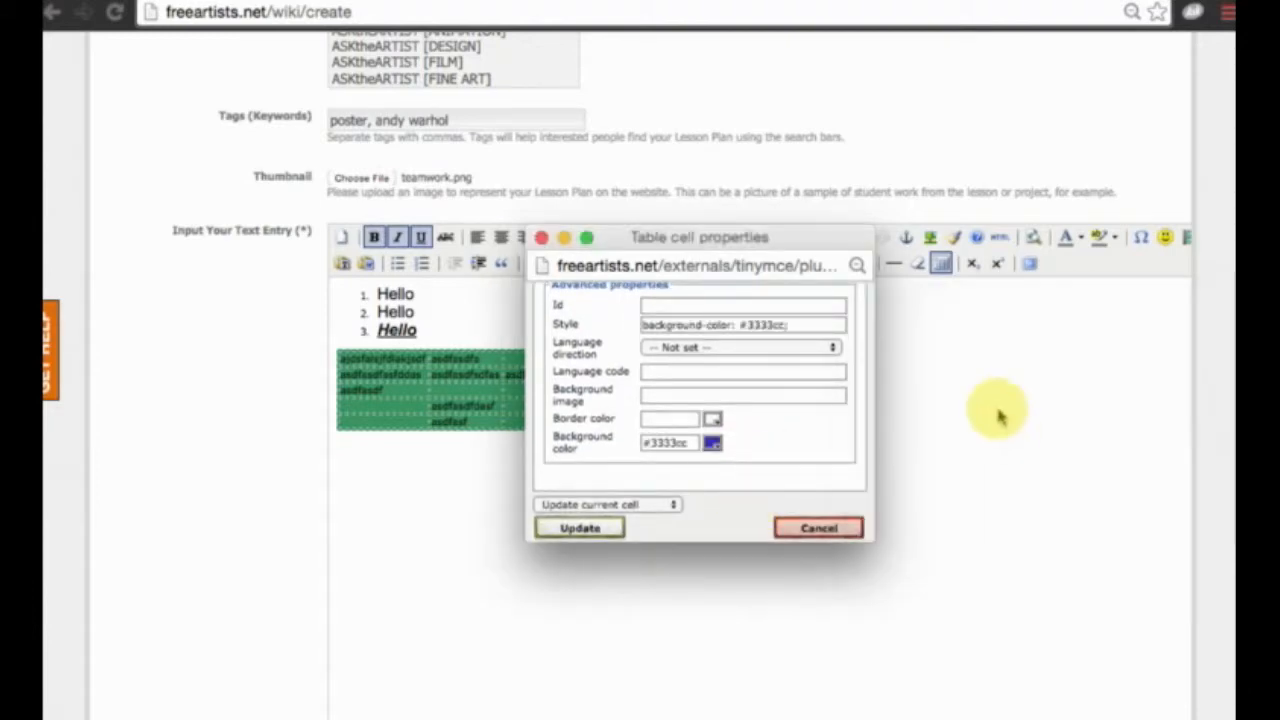
pyautogui.click(578, 528)
pyautogui.click(603, 443)
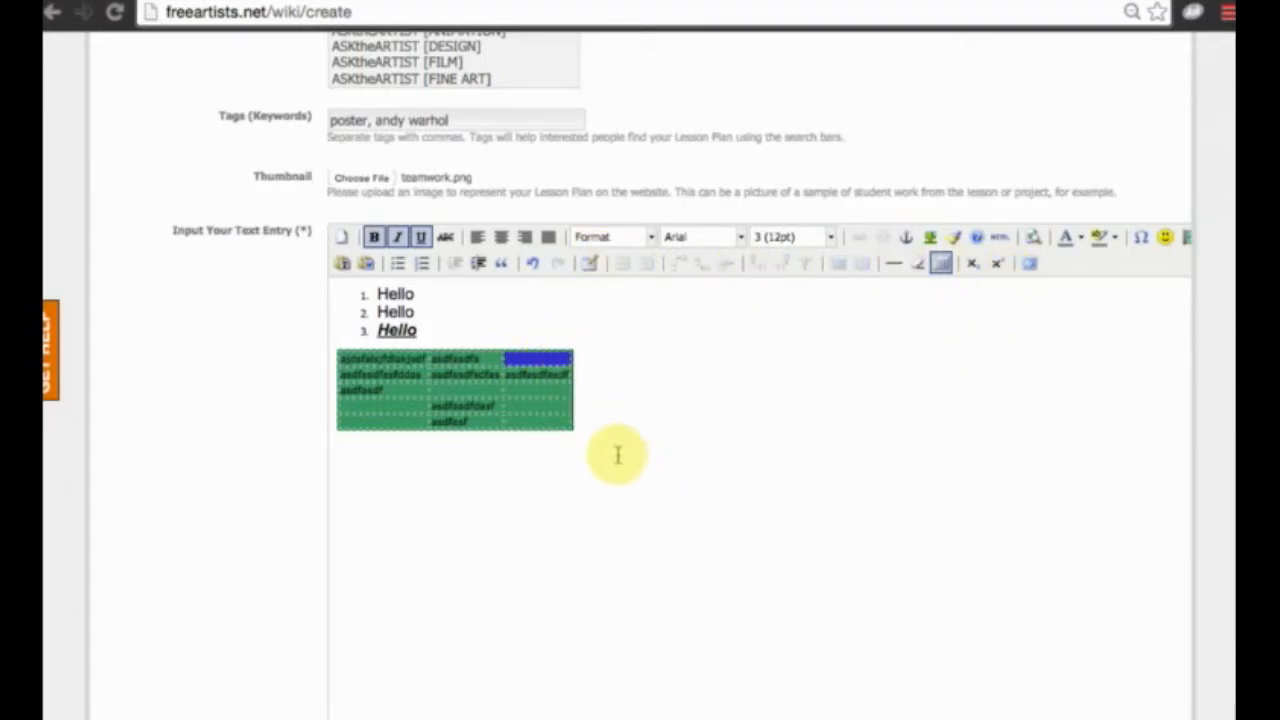
pyautogui.click(585, 440)
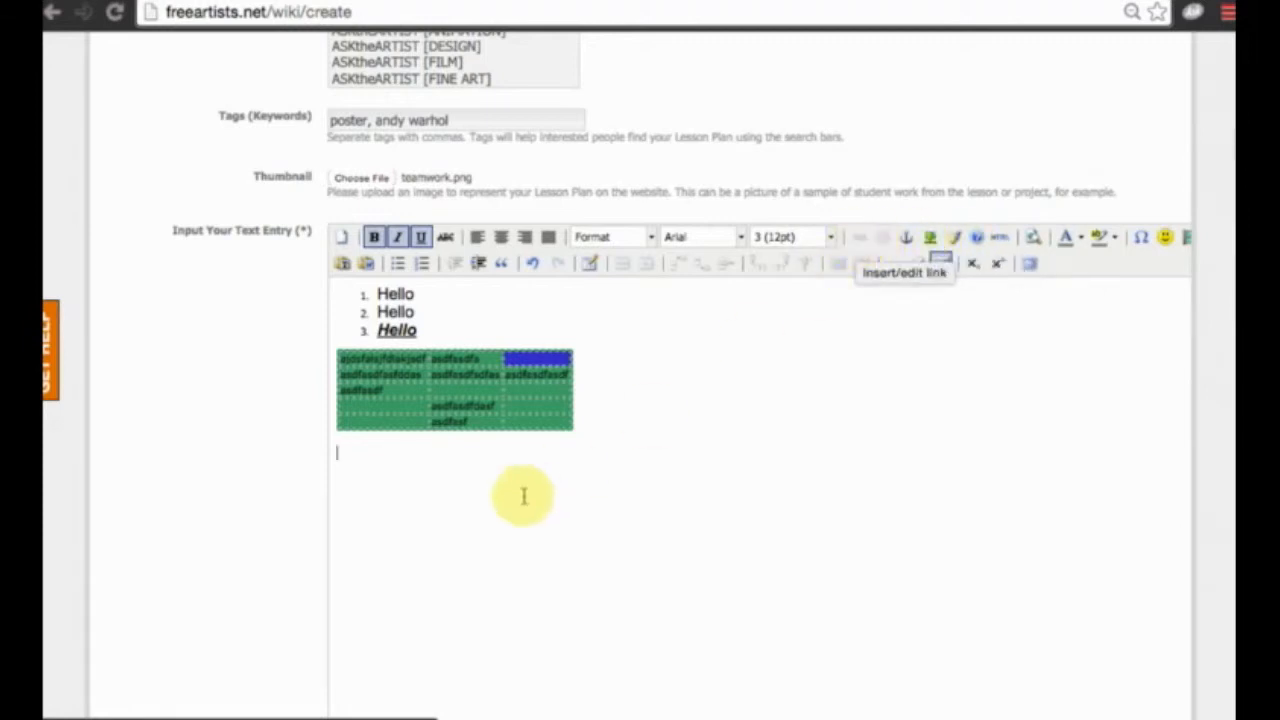
pyautogui.click(492, 478)
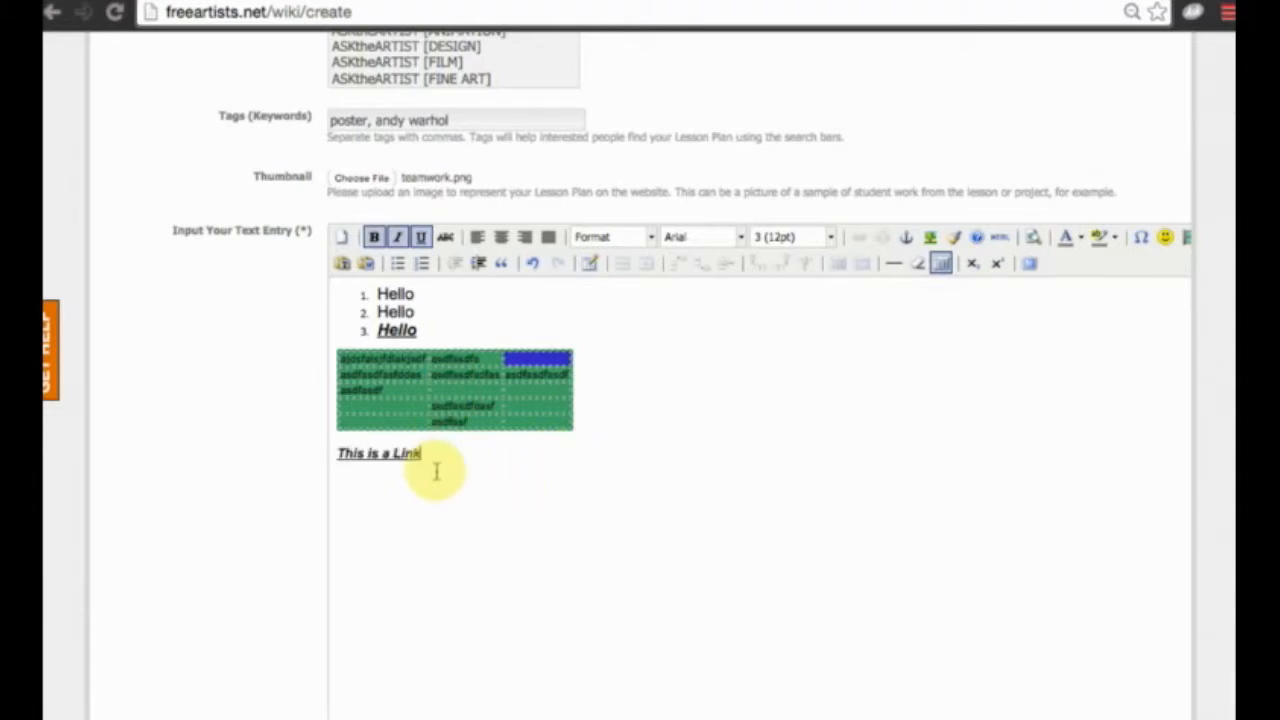
pyautogui.moveTo(423, 452); pyautogui.dragTo(323, 451)
pyautogui.click(439, 452)
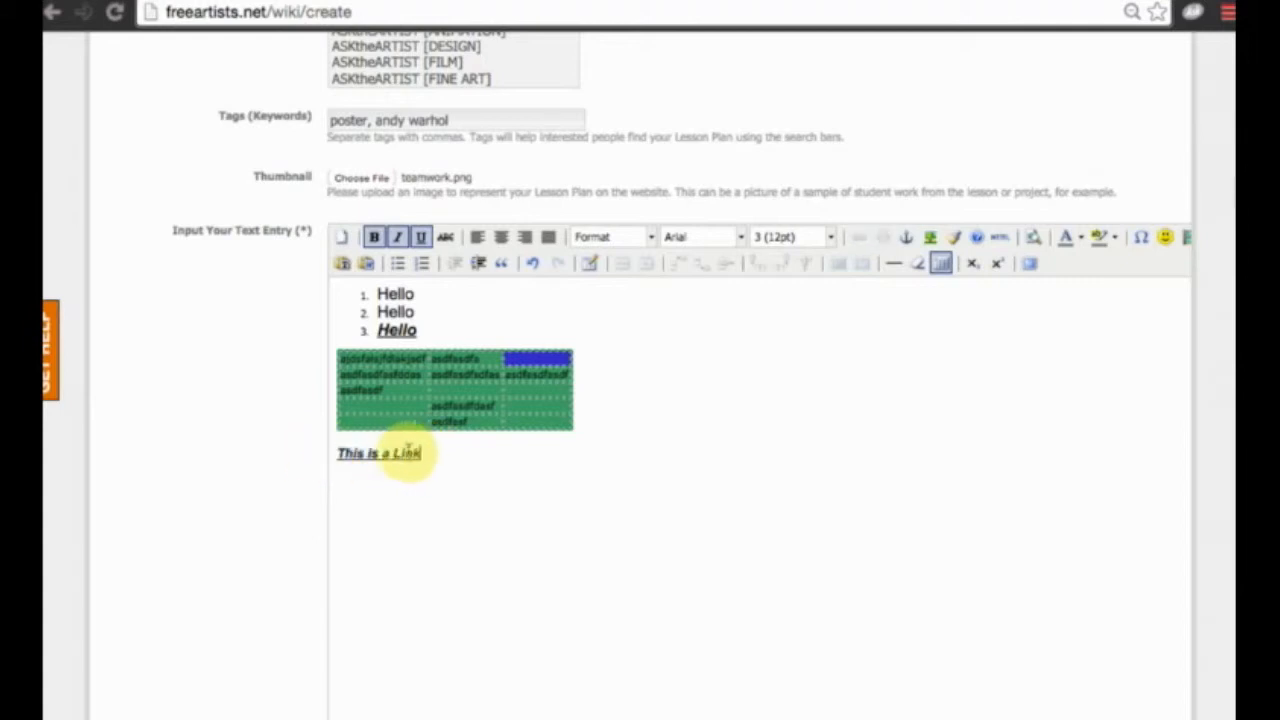
pyautogui.moveTo(443, 451); pyautogui.dragTo(320, 457)
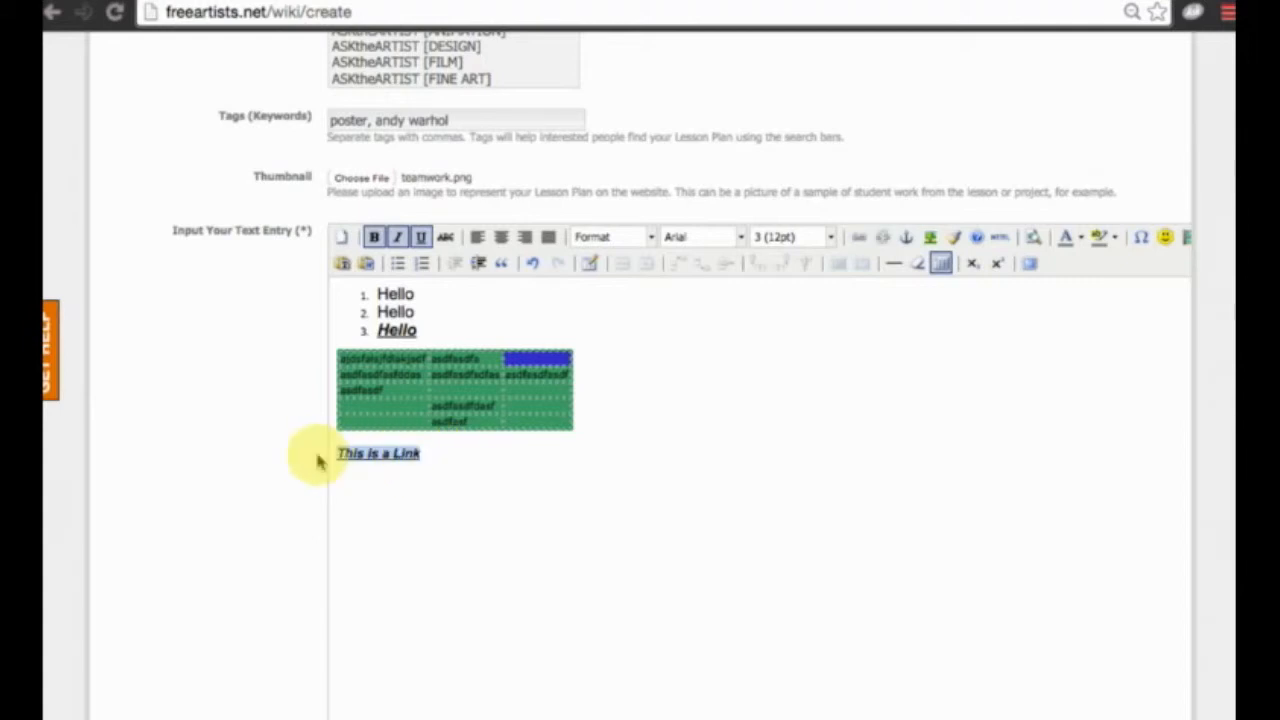
pyautogui.click(860, 241)
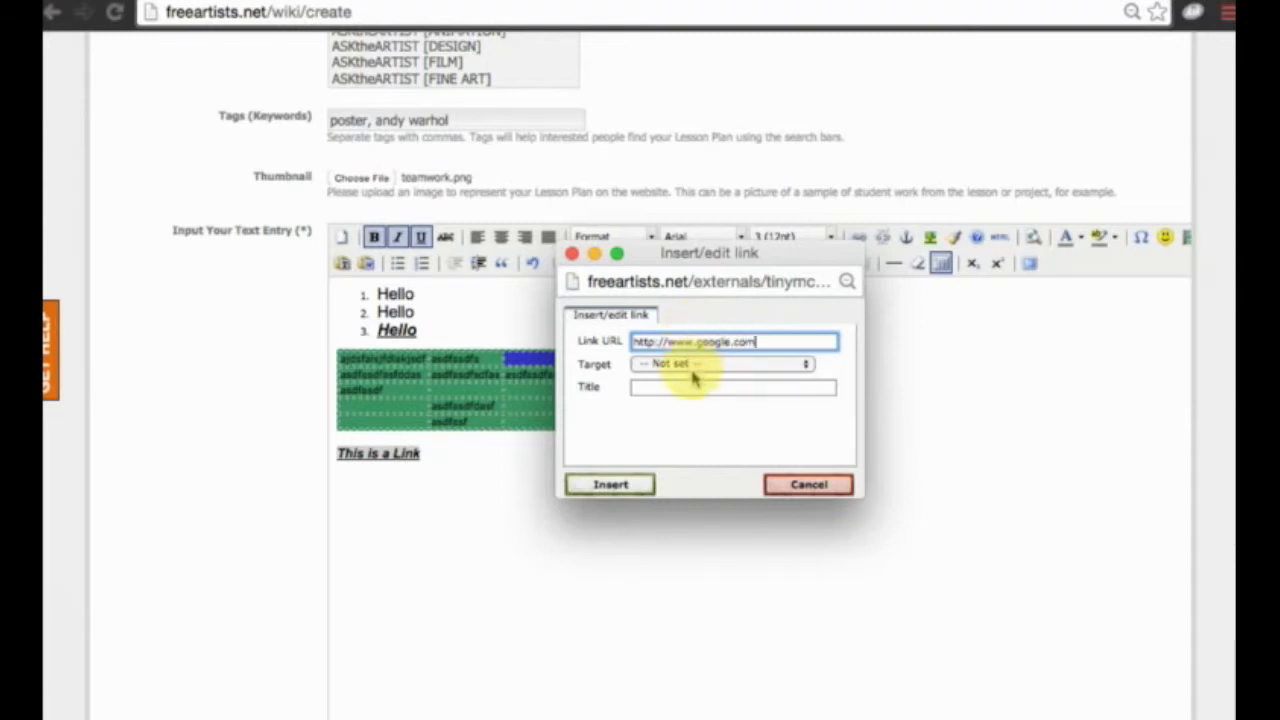
pyautogui.click(621, 485)
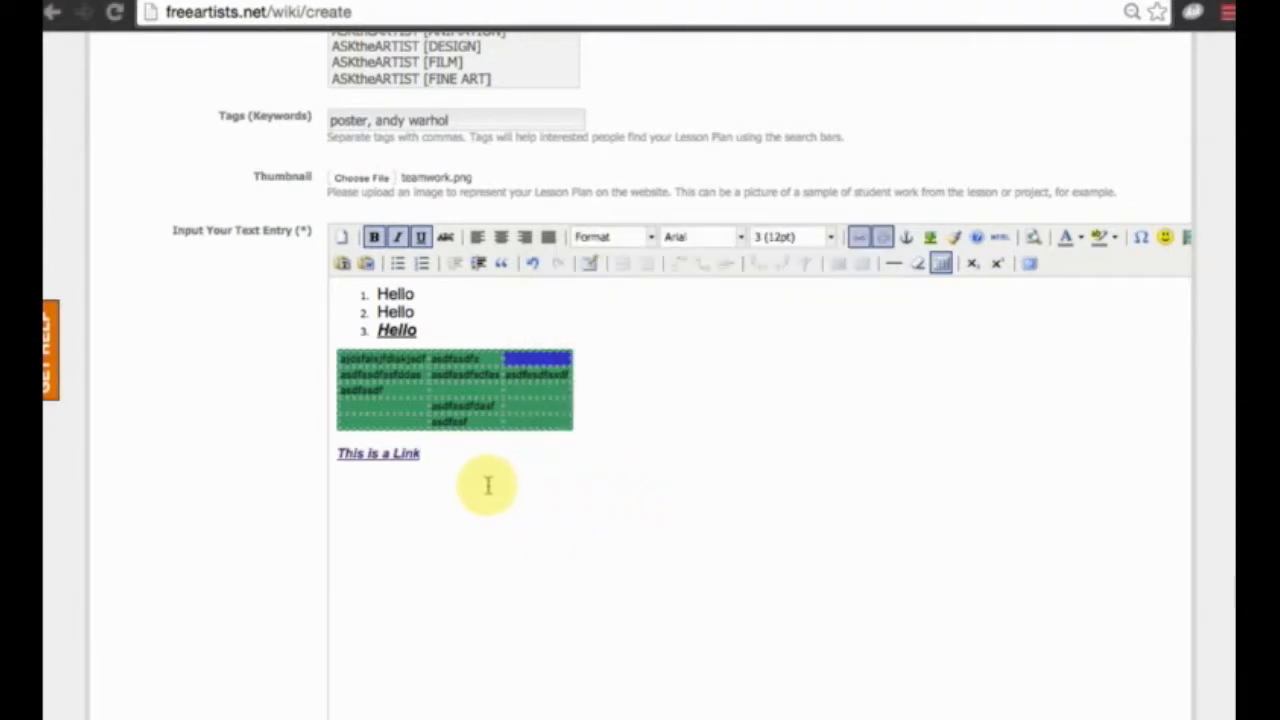
# - Start a new line below the link and upload content.jpg as an image for the lesson text
pyautogui.press('Return')
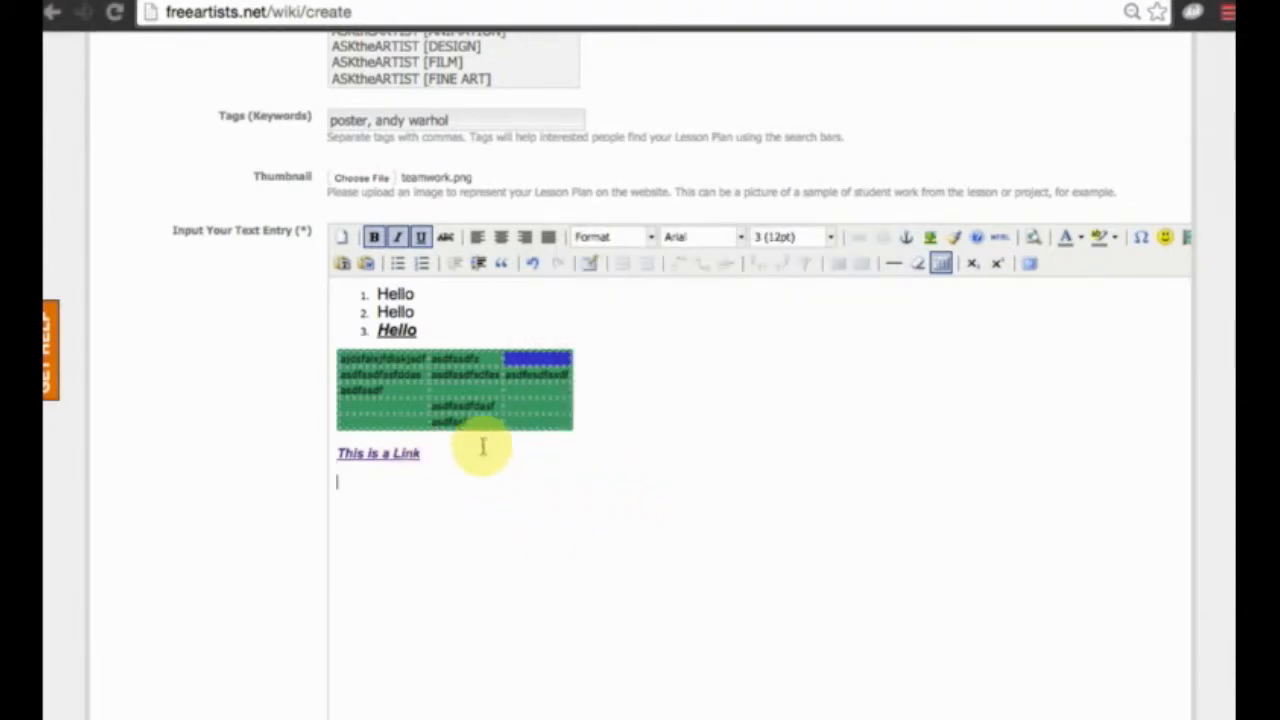
pyautogui.click(931, 240)
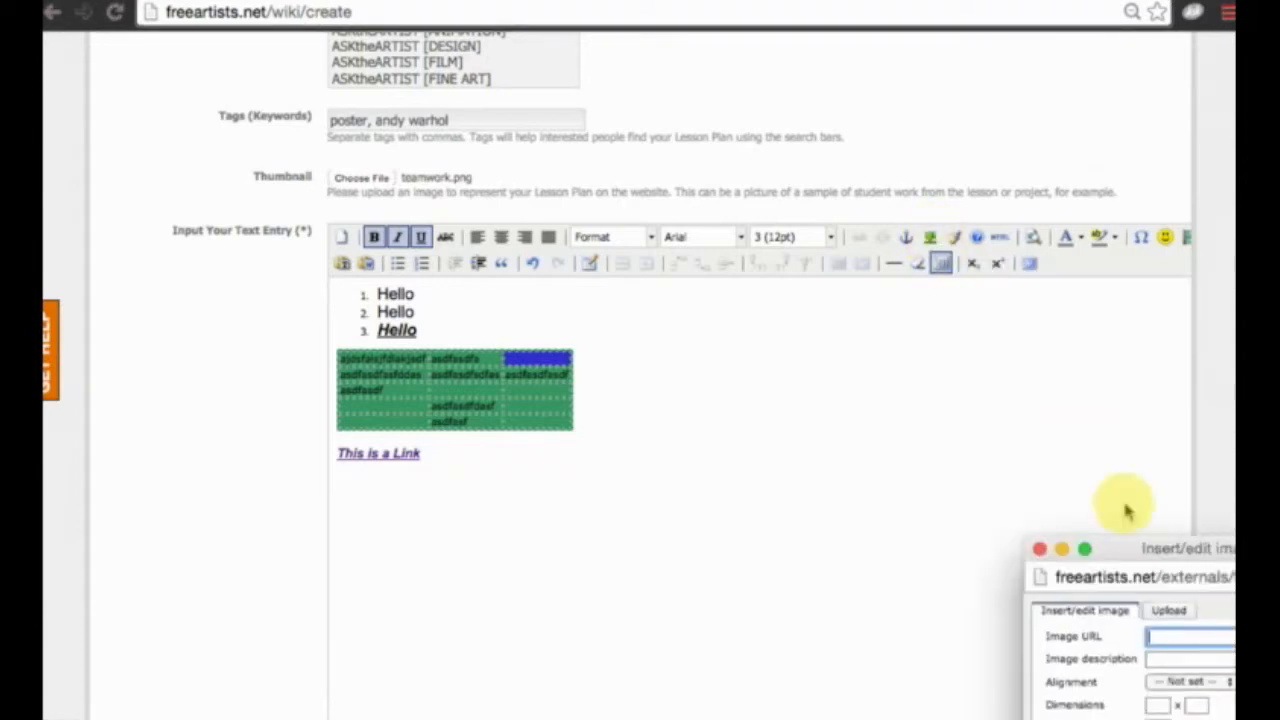
pyautogui.moveTo(1138, 549); pyautogui.dragTo(734, 360)
pyautogui.moveTo(828, 360); pyautogui.dragTo(761, 291)
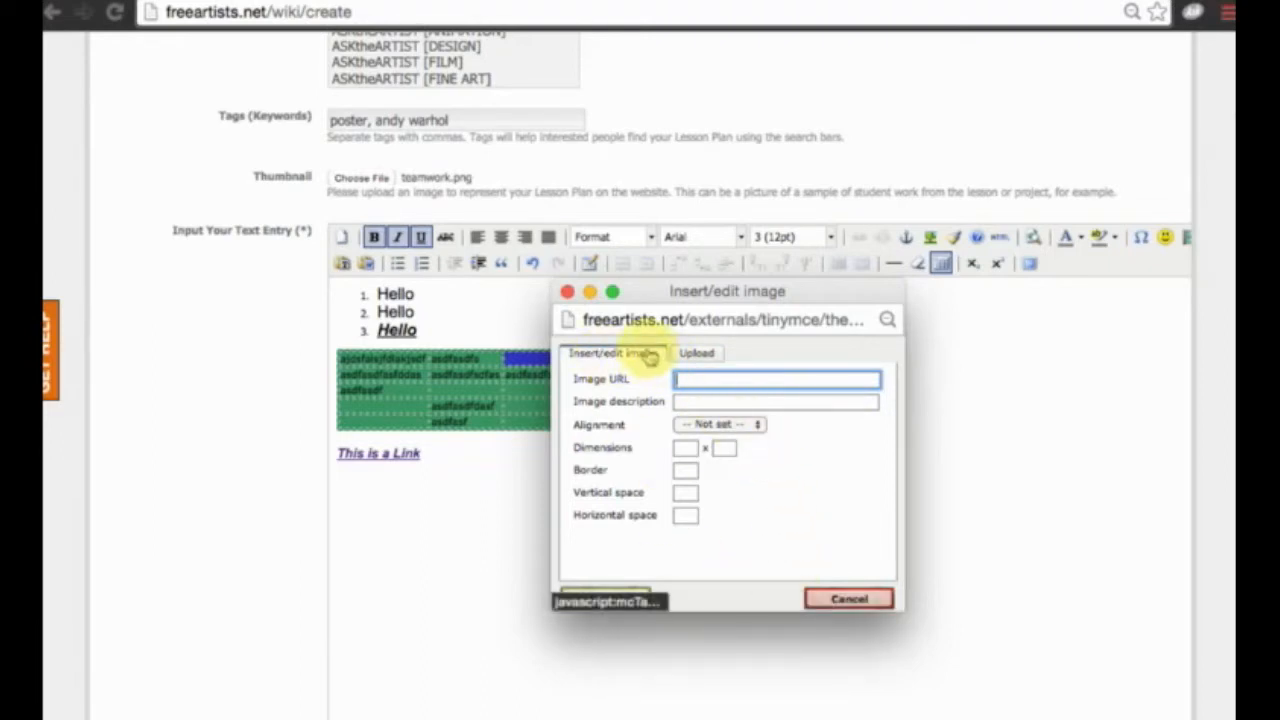
pyautogui.click(703, 358)
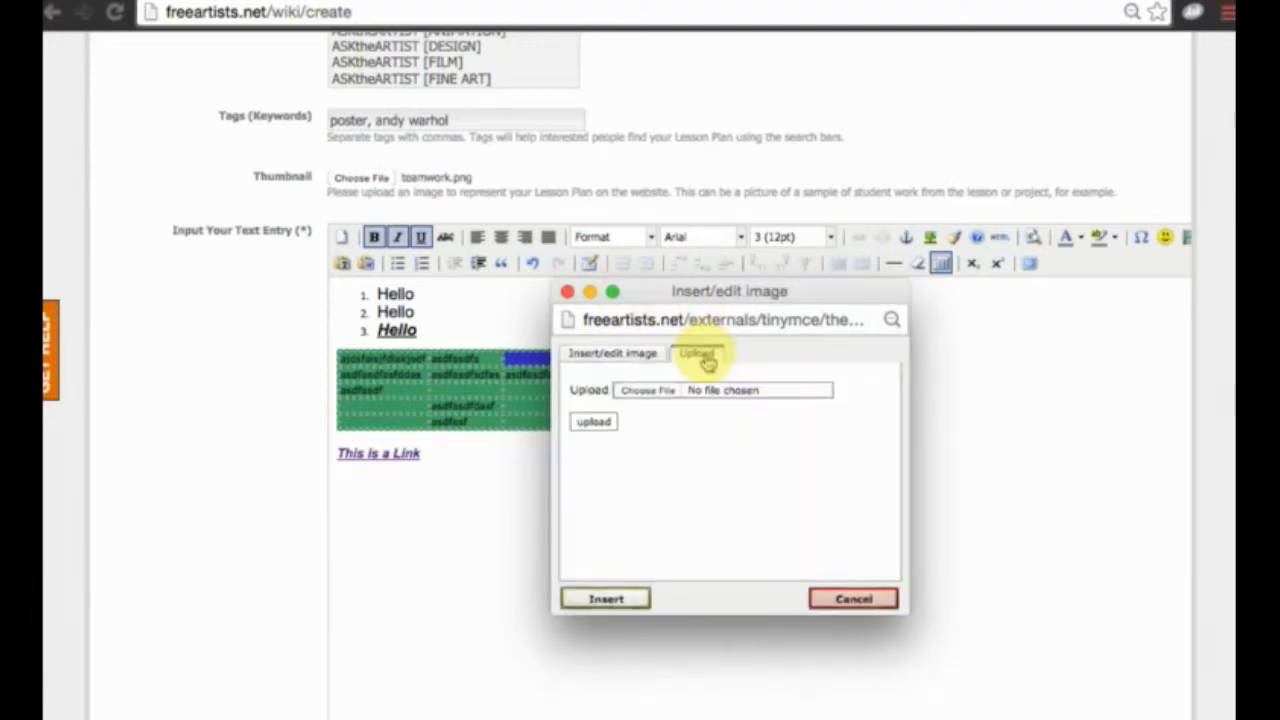
pyautogui.click(650, 391)
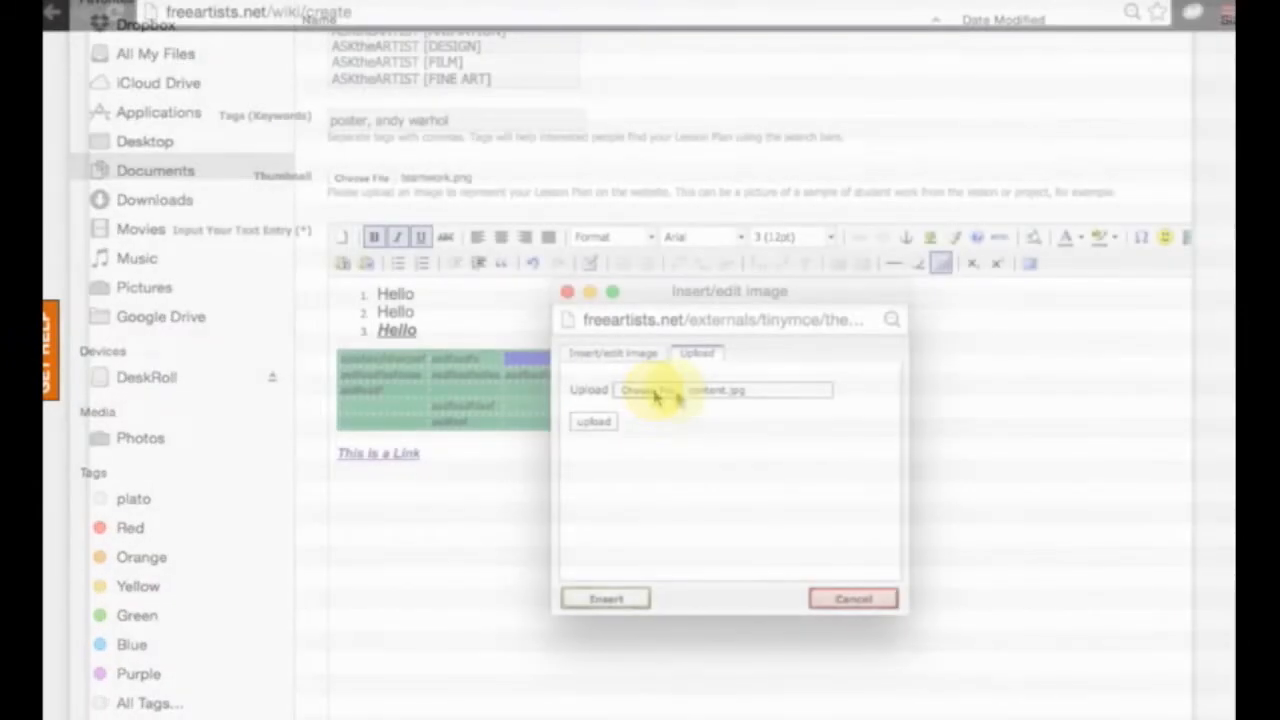
pyautogui.click(597, 423)
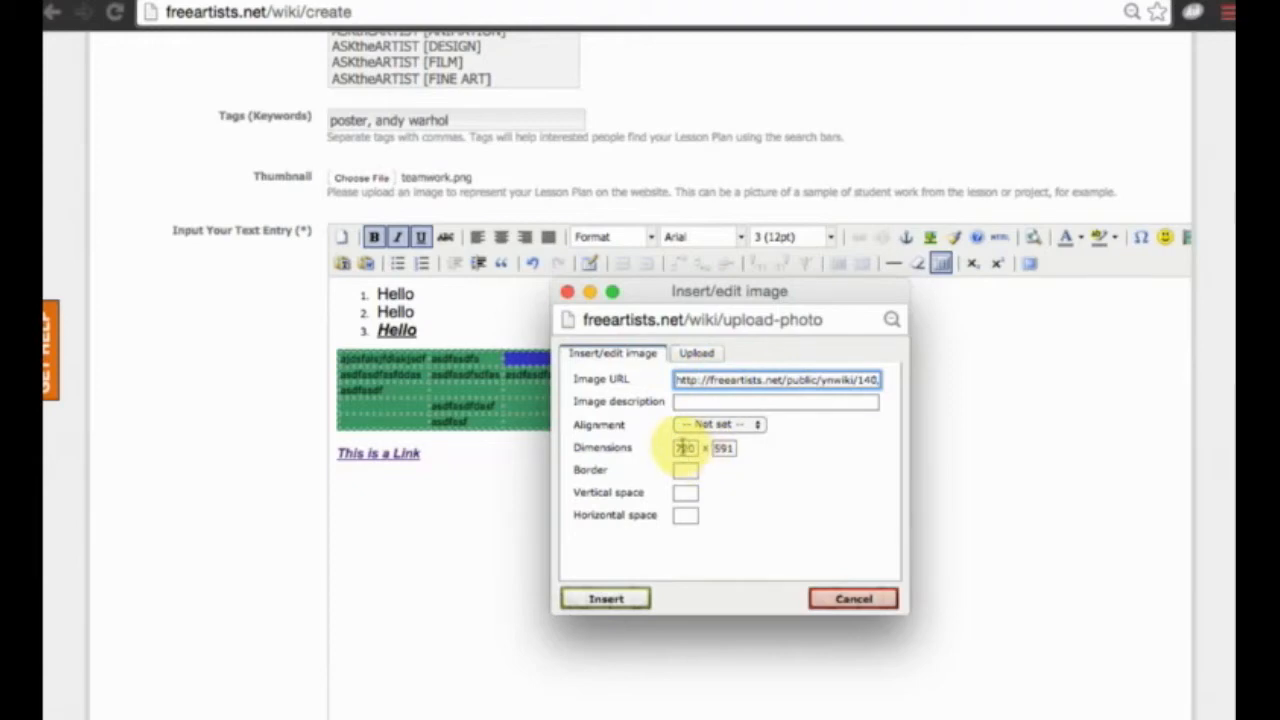
# - Set the uploaded image's alignment to Middle and insert it below the link in the lesson text
pyautogui.click(705, 425)
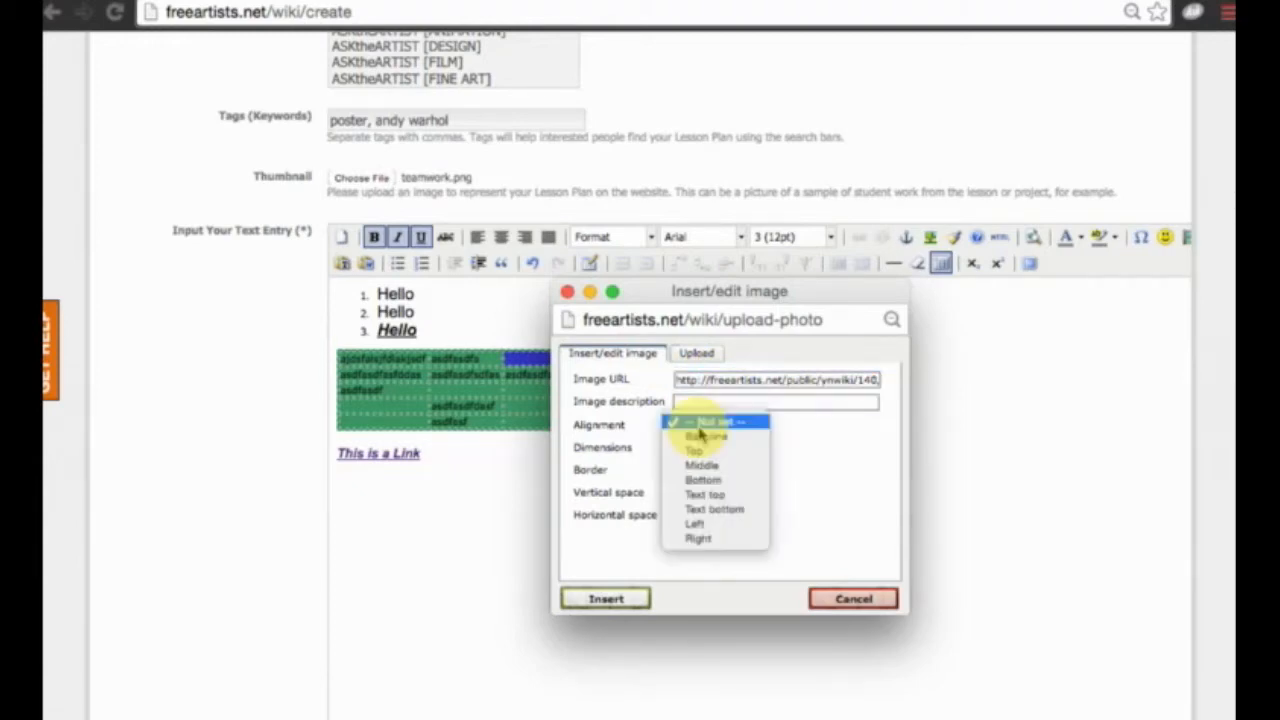
pyautogui.click(718, 466)
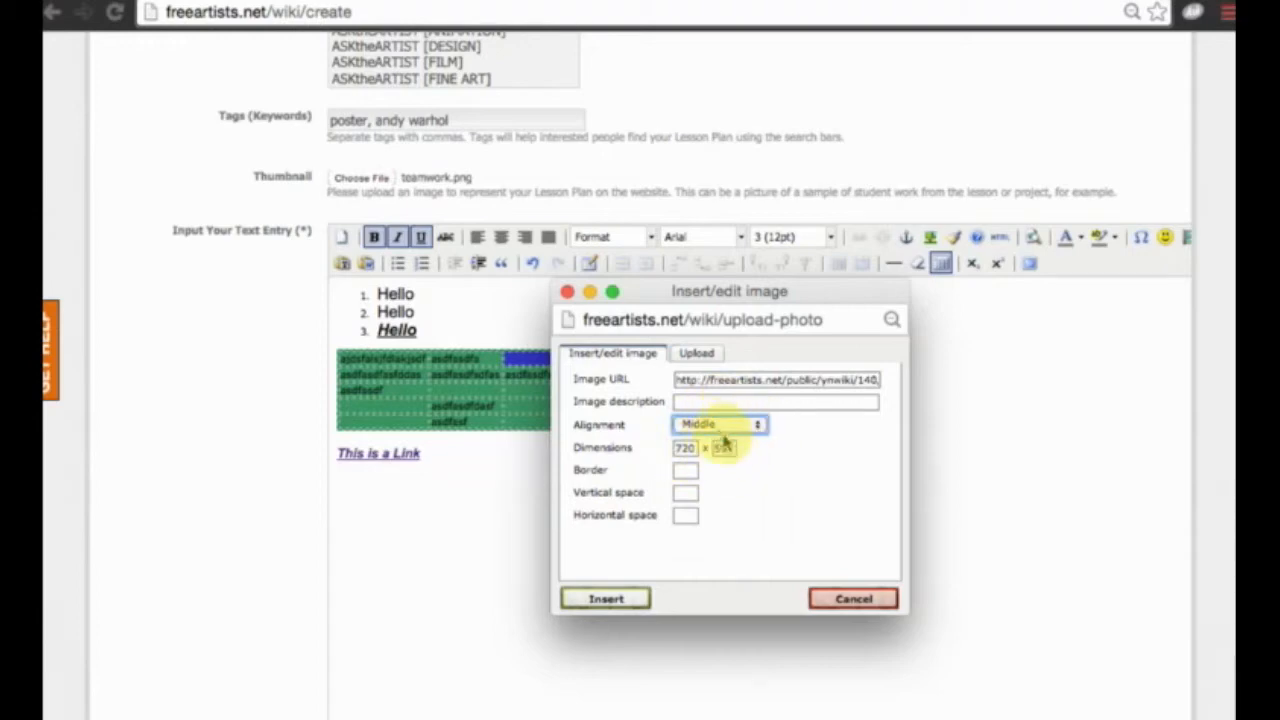
pyautogui.click(612, 599)
pyautogui.scroll(-5, 822, 540)
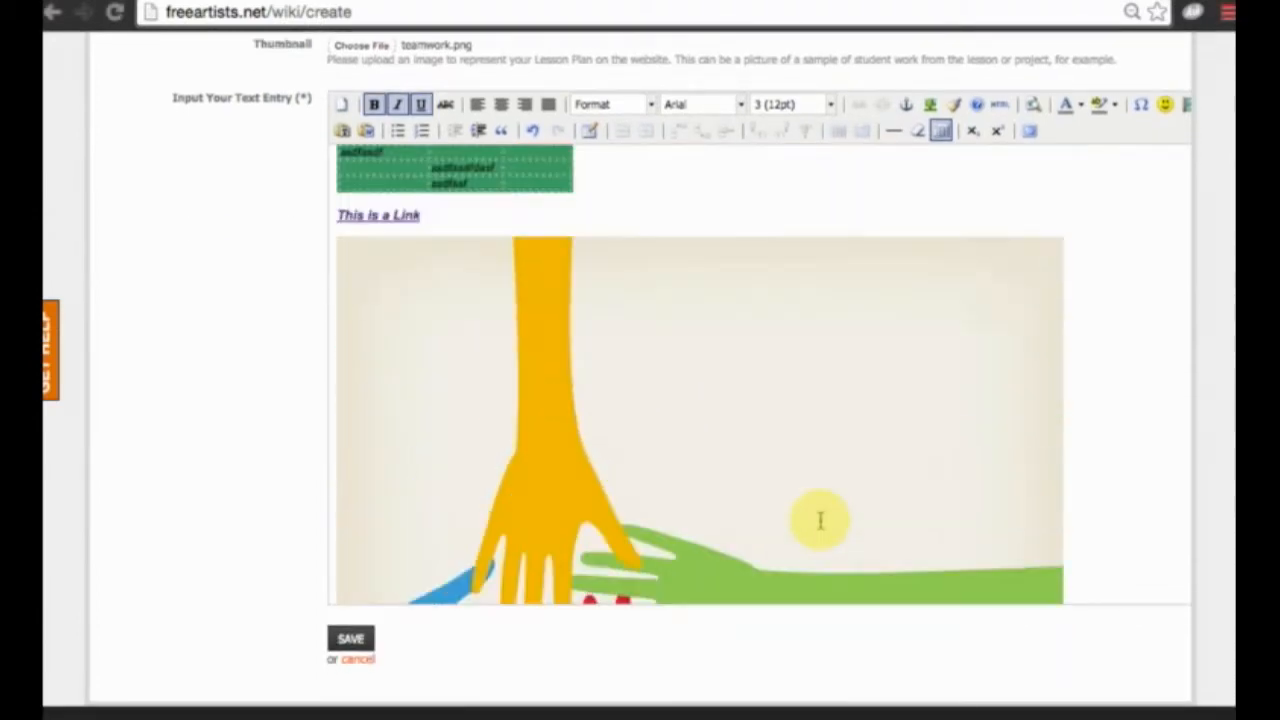
pyautogui.scroll(6, 822, 530)
pyautogui.scroll(-5, 1096, 584)
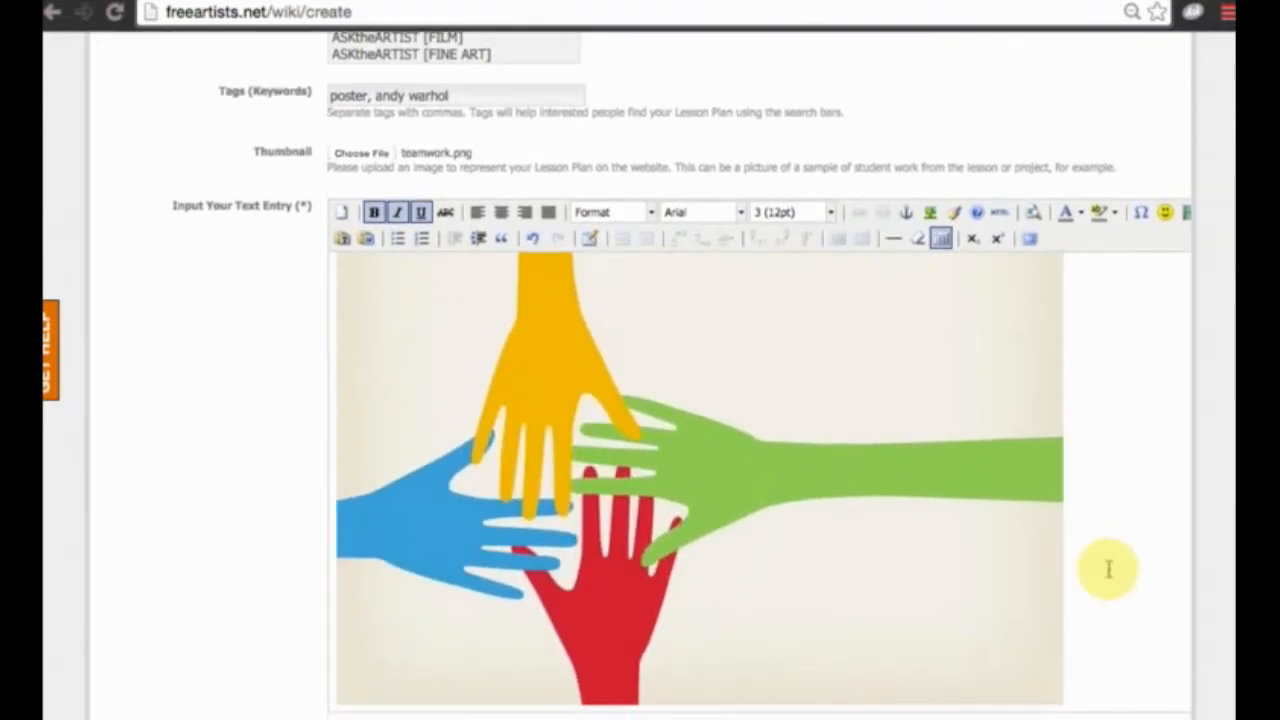
pyautogui.scroll(-1, 1108, 569)
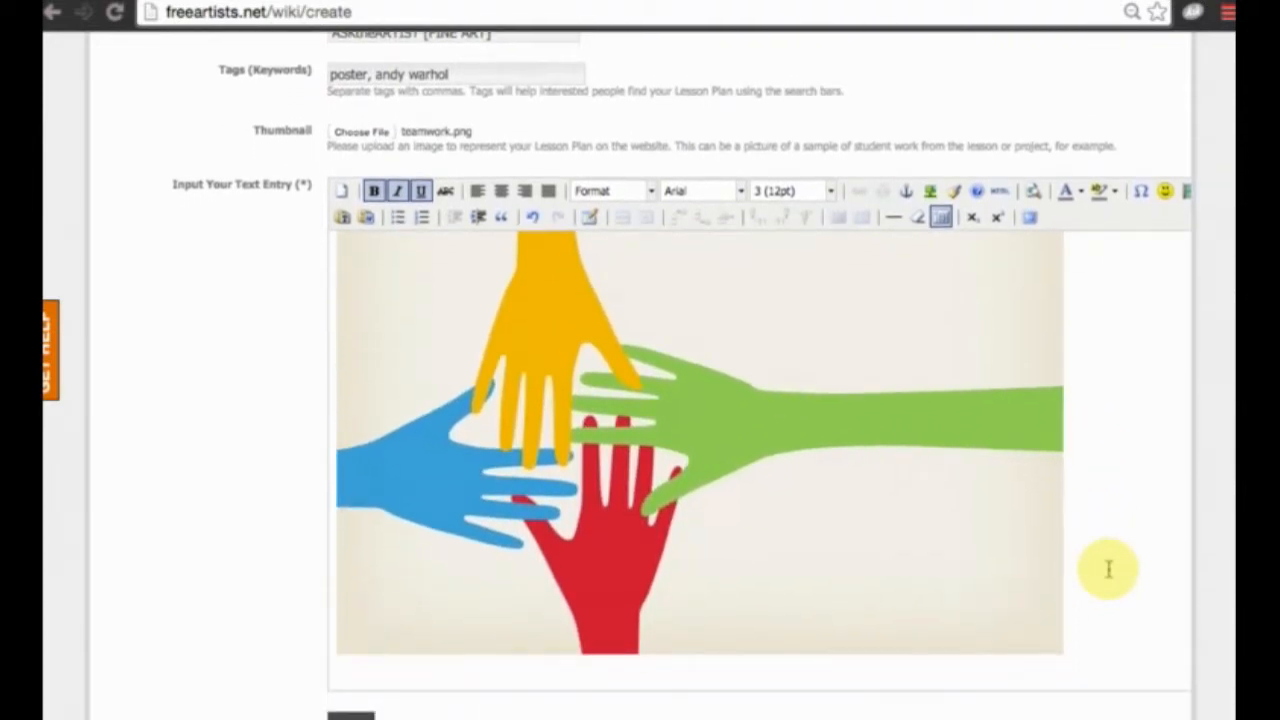
pyautogui.scroll(-2, 1110, 566)
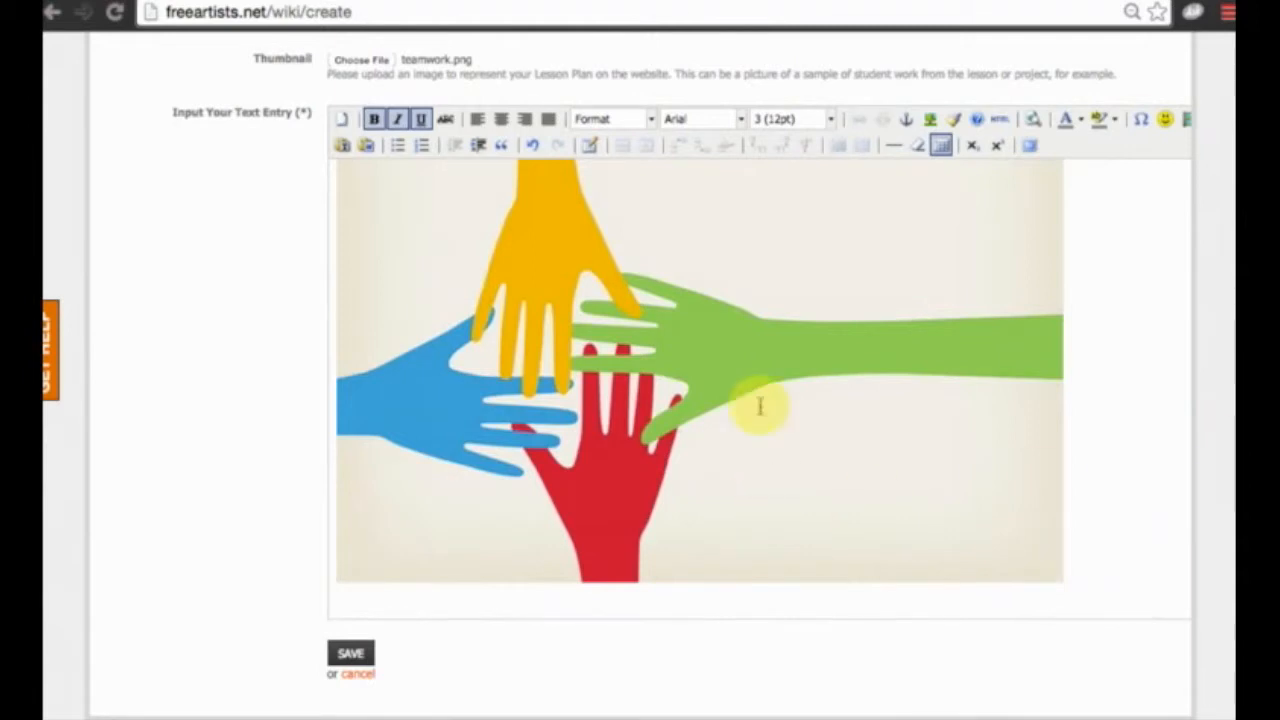
# - Open the embedded media dialog, look through its general and advanced options, and make its source code field ready for input
pyautogui.click(625, 430)
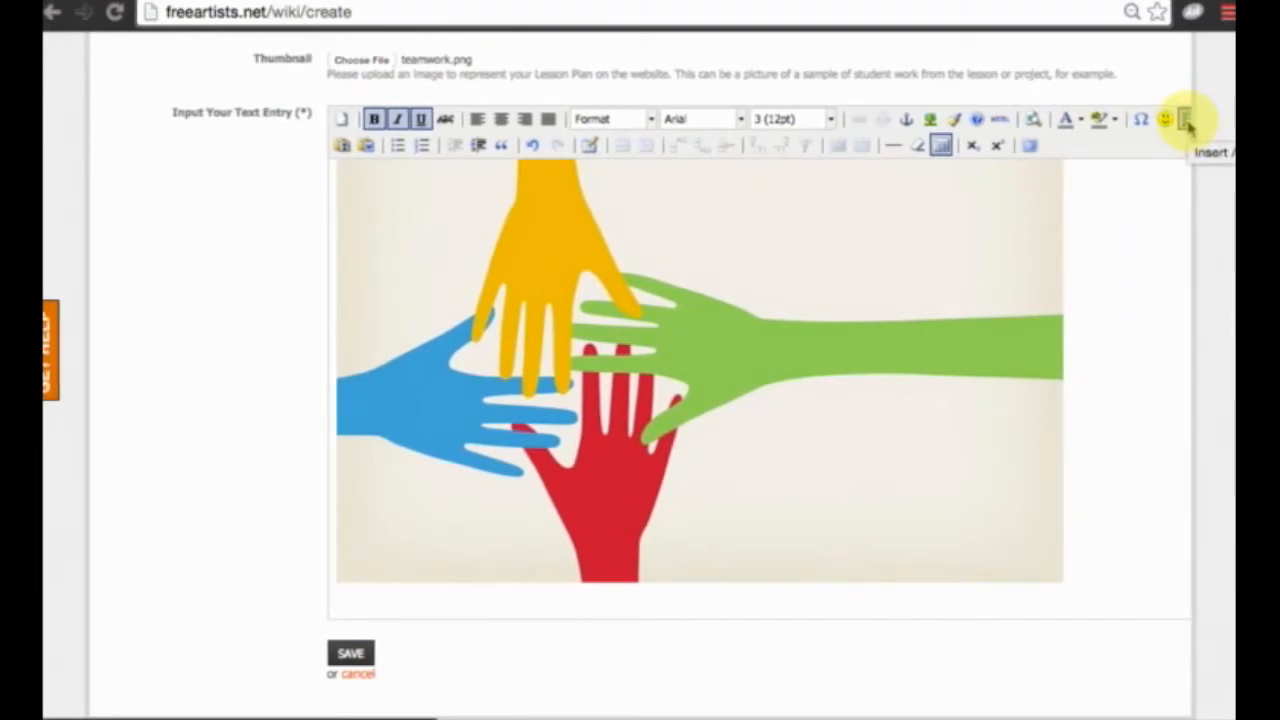
pyautogui.click(1188, 122)
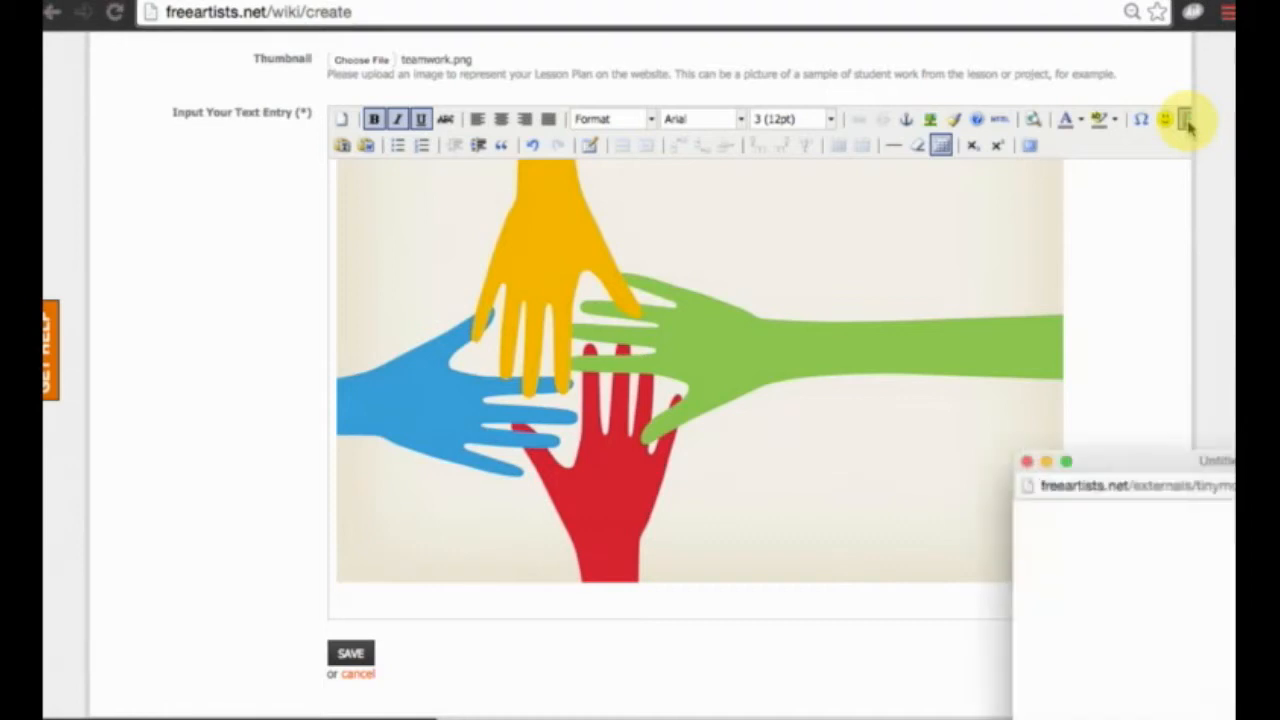
pyautogui.moveTo(1157, 423); pyautogui.dragTo(573, 110)
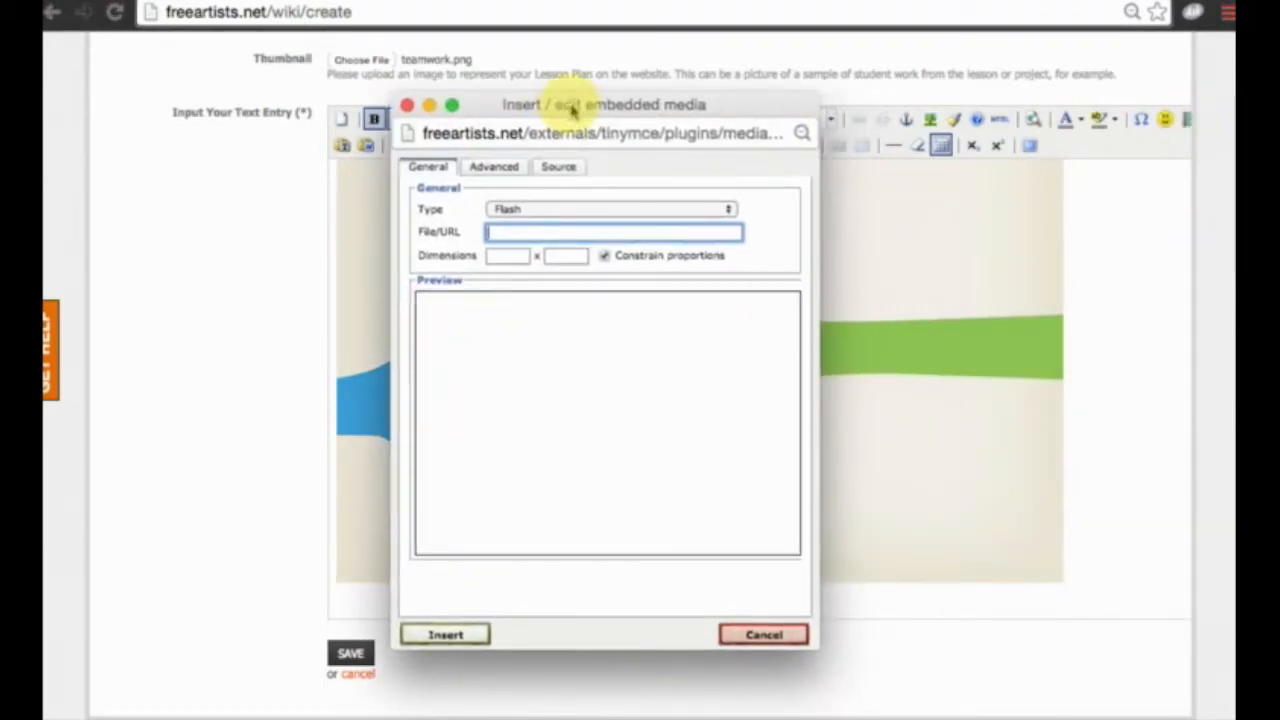
pyautogui.click(495, 172)
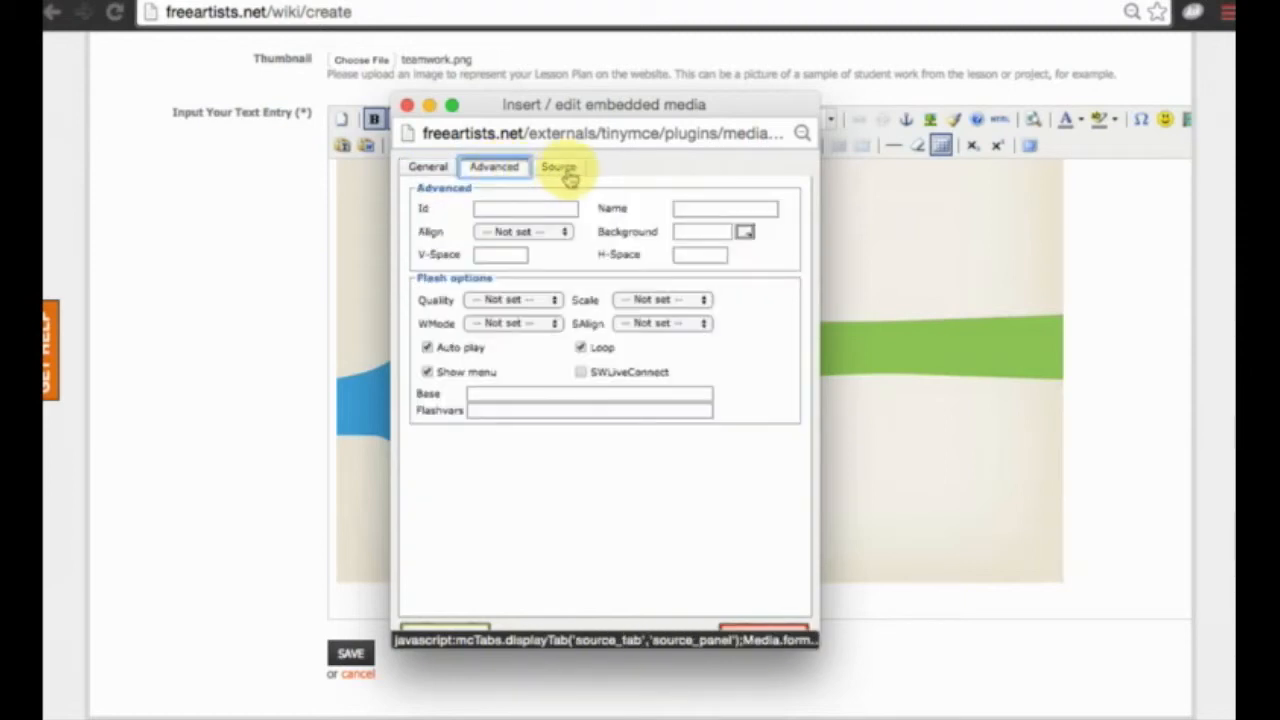
pyautogui.click(568, 174)
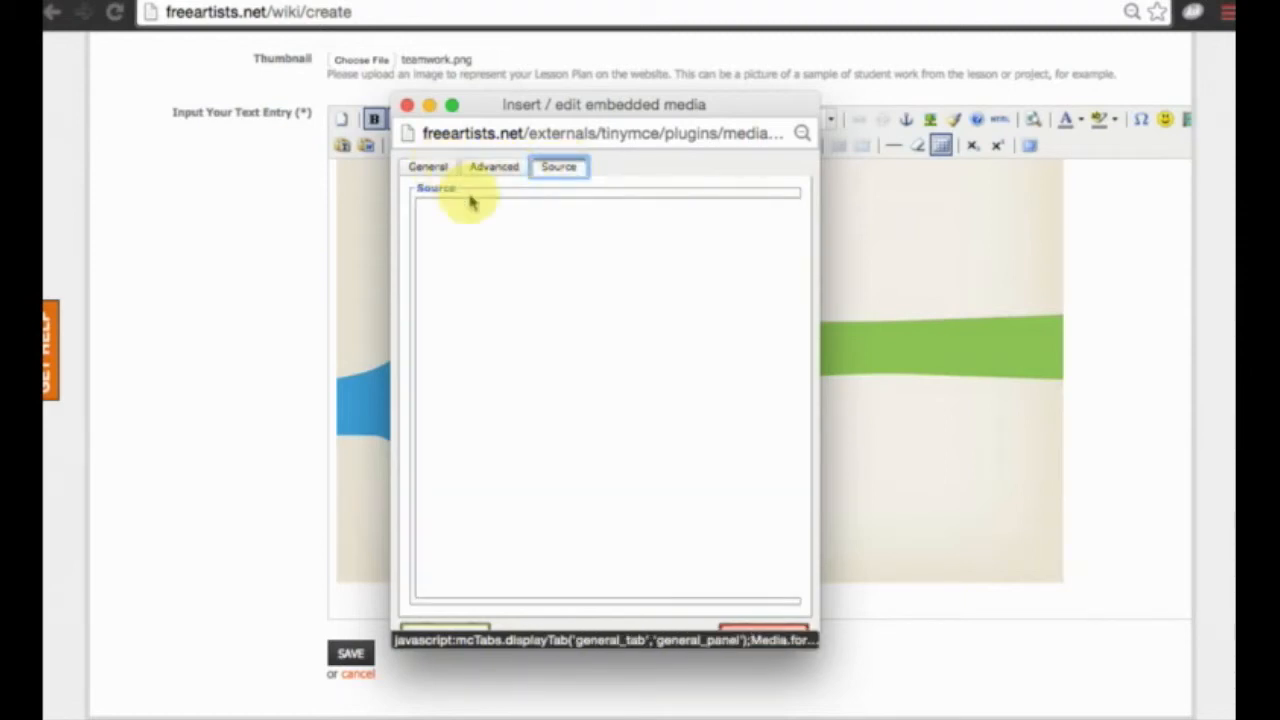
pyautogui.click(428, 166)
pyautogui.click(558, 168)
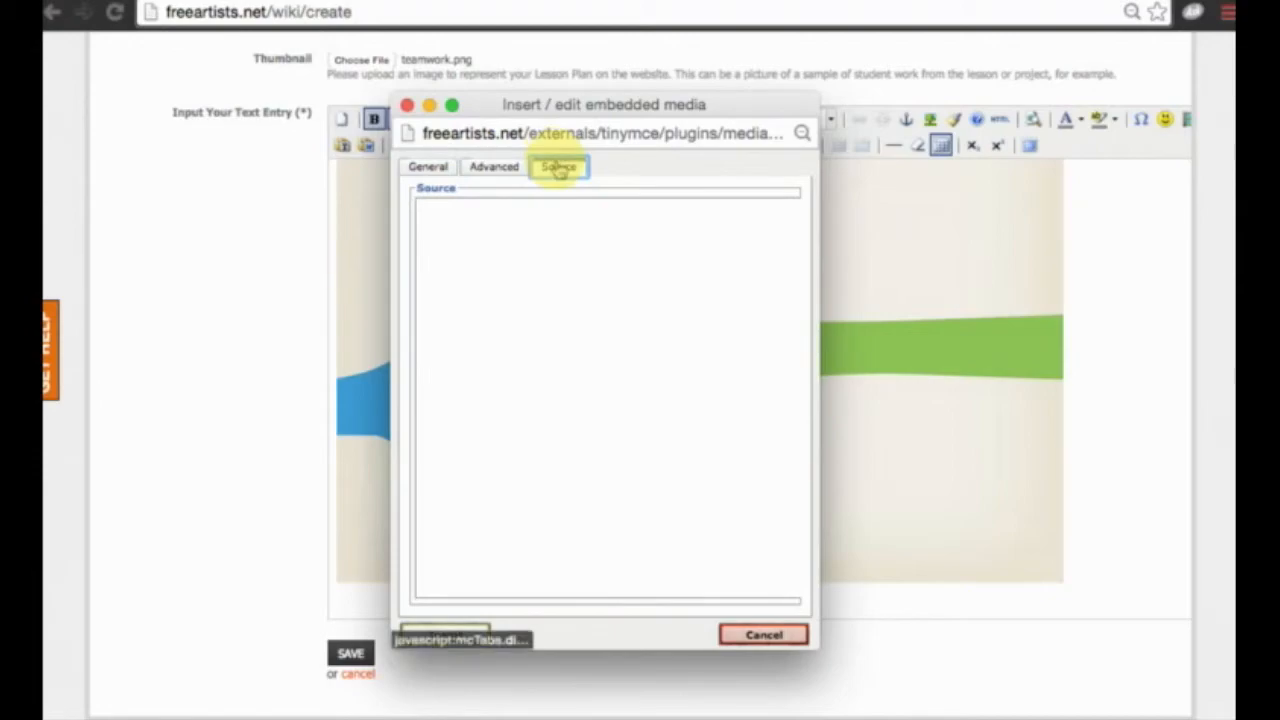
pyautogui.click(494, 260)
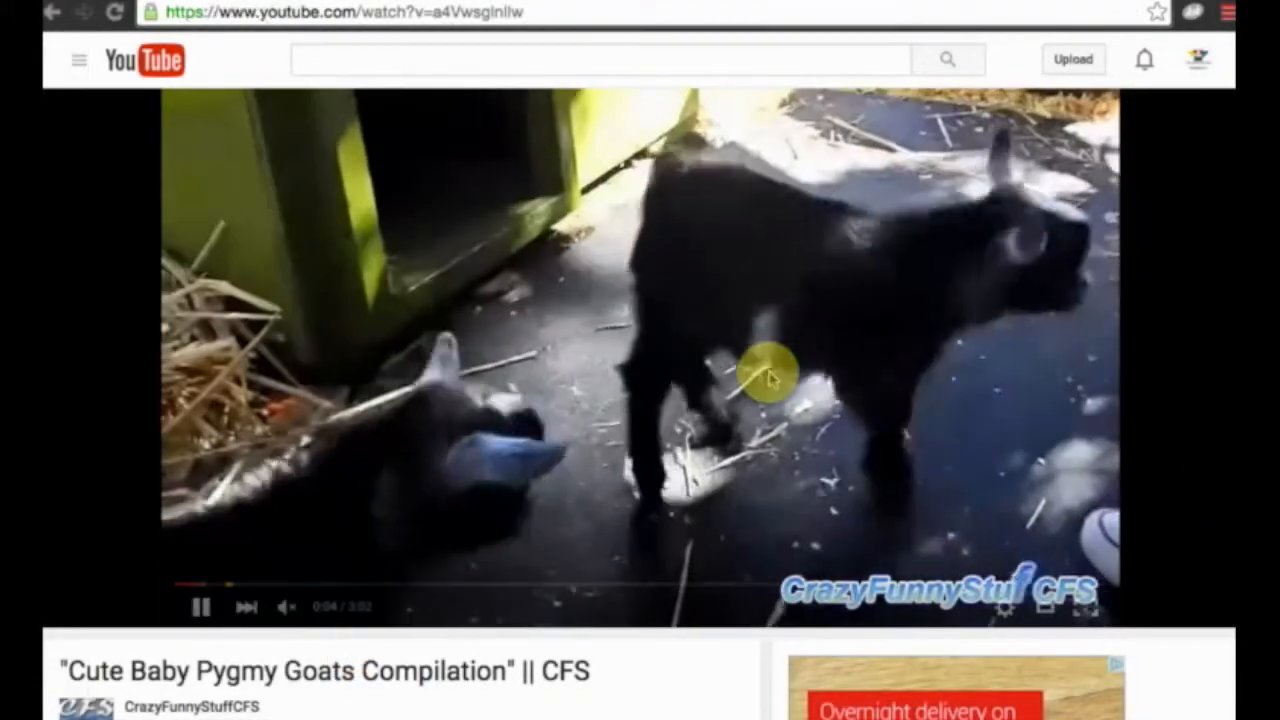
# - On YouTube, close the ad over the "Cute Baby Pygmy Goats Compilation" video and open the video's sharing options
pyautogui.scroll(-3, 770, 378)
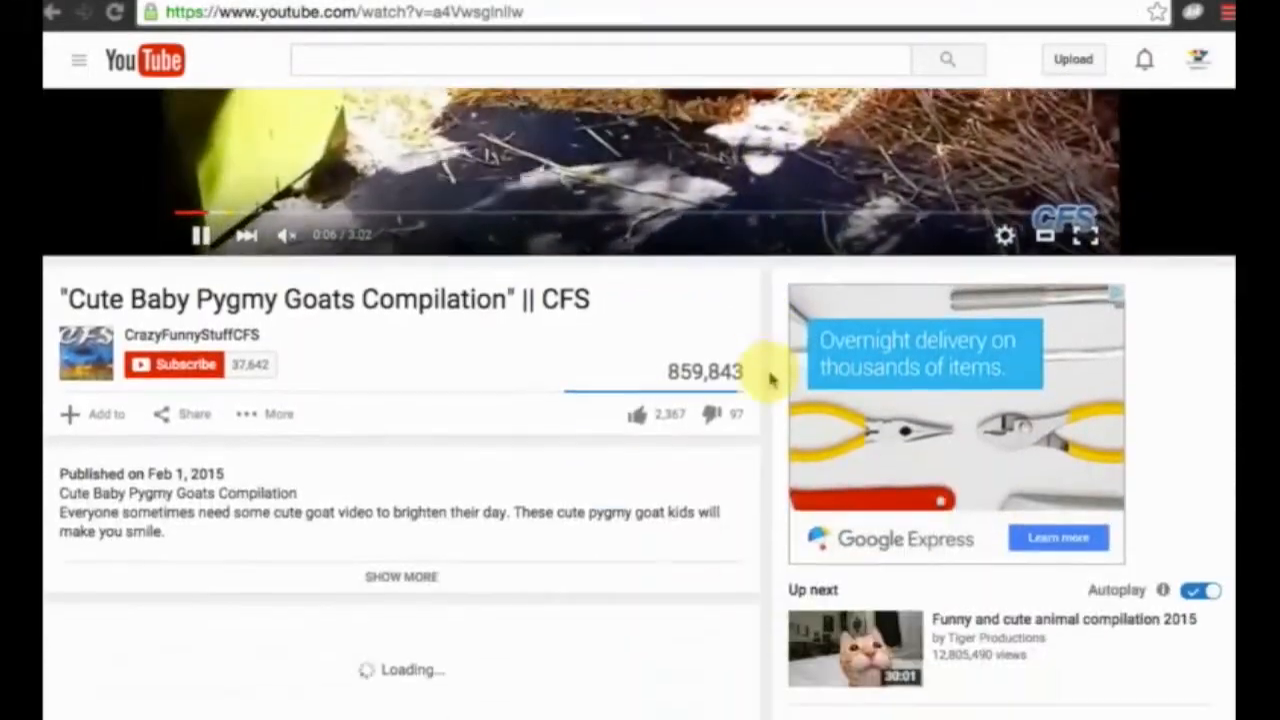
pyautogui.scroll(1, 770, 378)
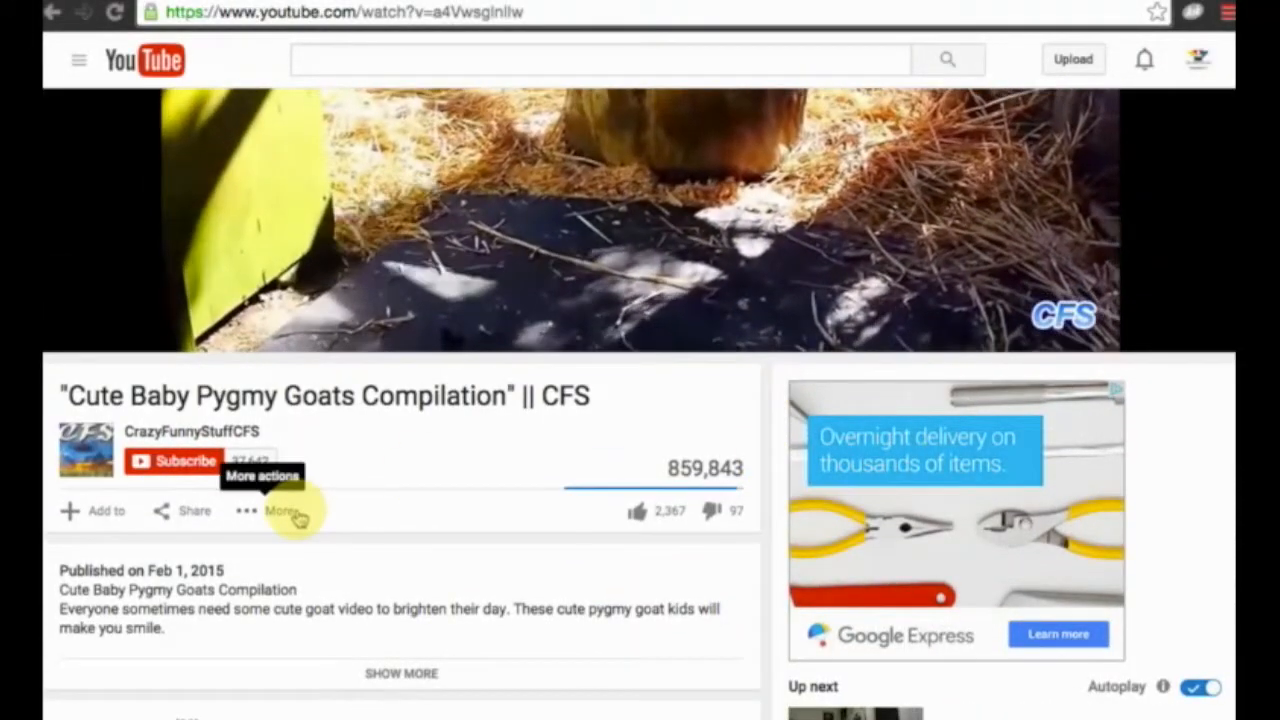
pyautogui.scroll(3, 780, 274)
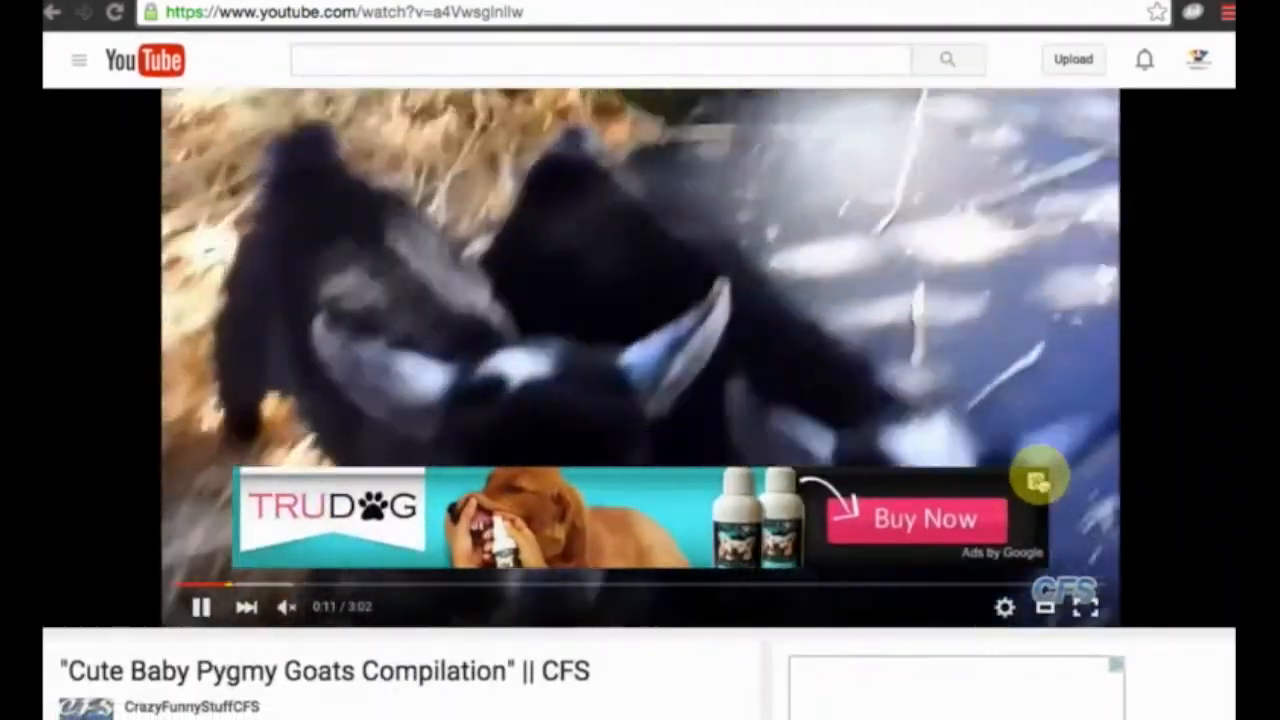
pyautogui.click(1038, 478)
pyautogui.scroll(-3, 527, 478)
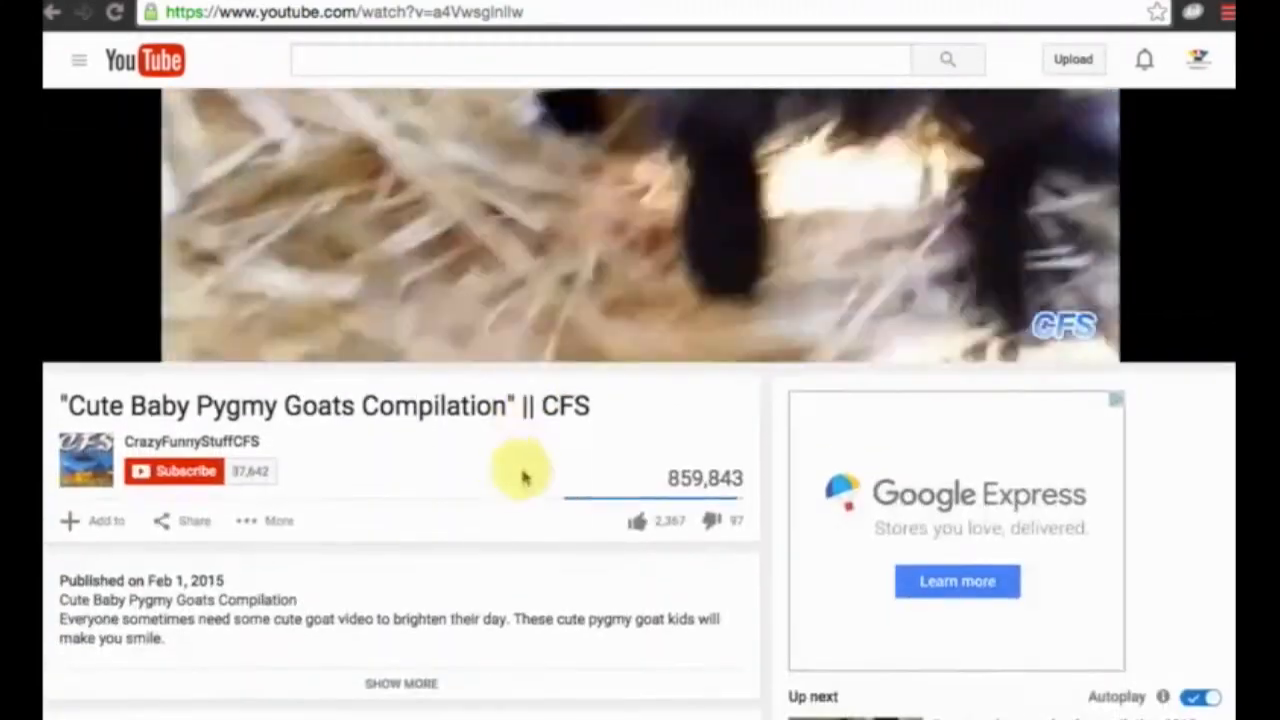
pyautogui.click(193, 528)
pyautogui.scroll(-2, 193, 535)
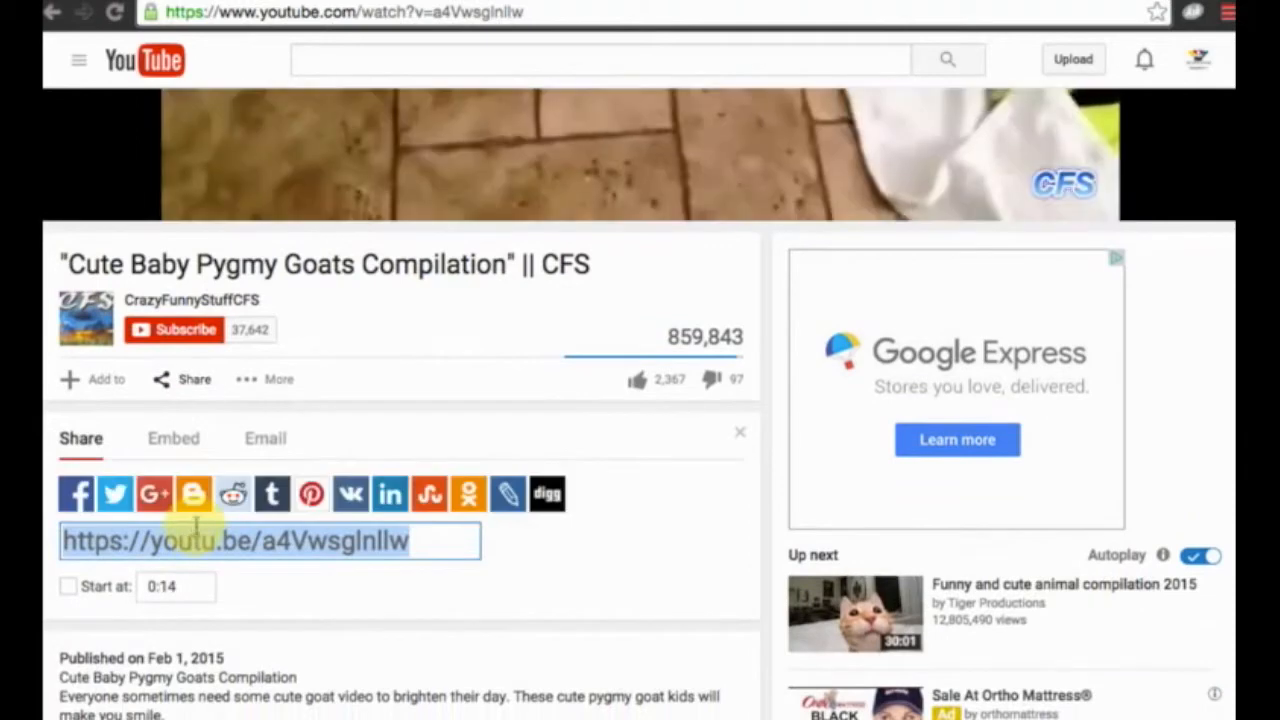
# - Show the goat video's embed code and copy the whole iframe snippet
pyautogui.click(176, 432)
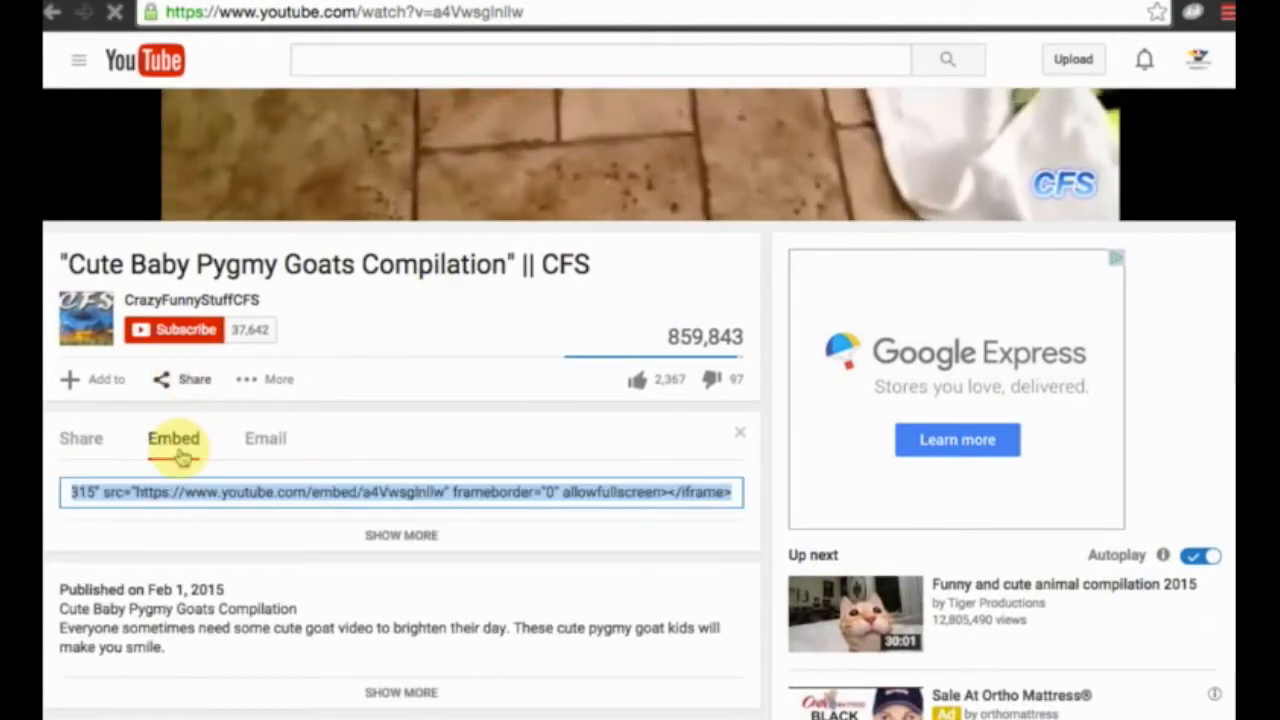
pyautogui.click(160, 497)
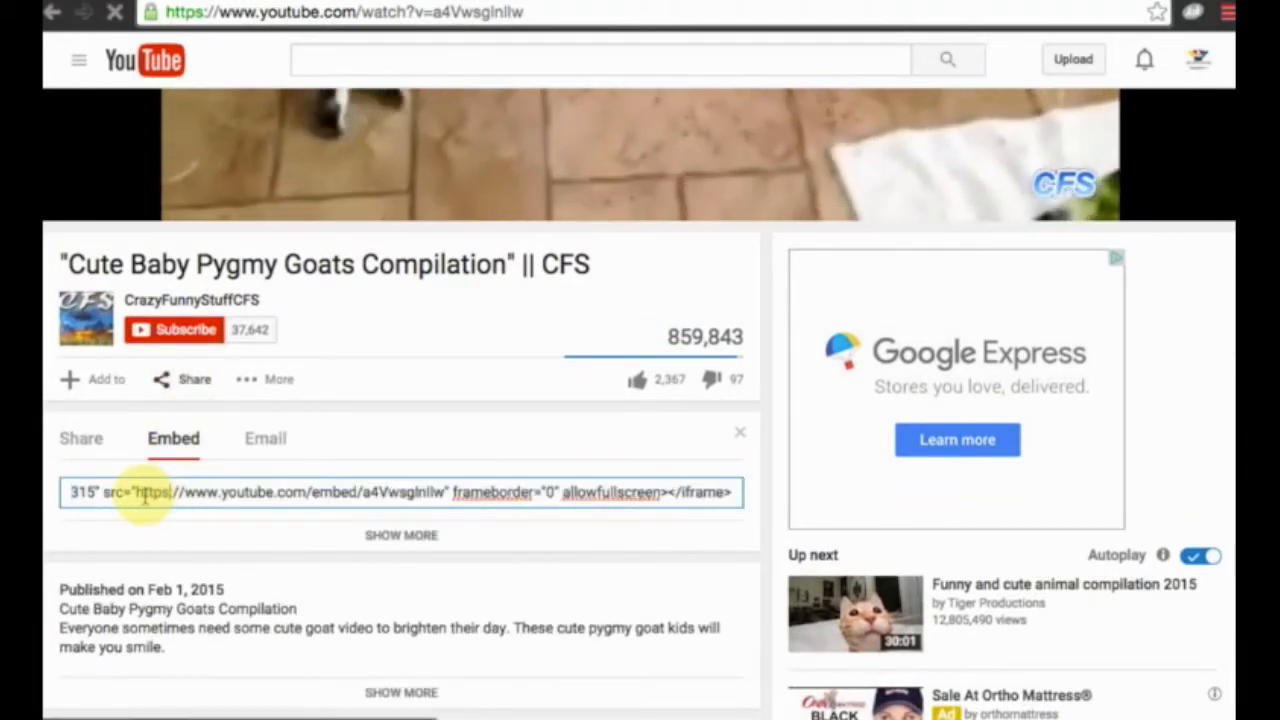
pyautogui.tripleClick(145, 496)
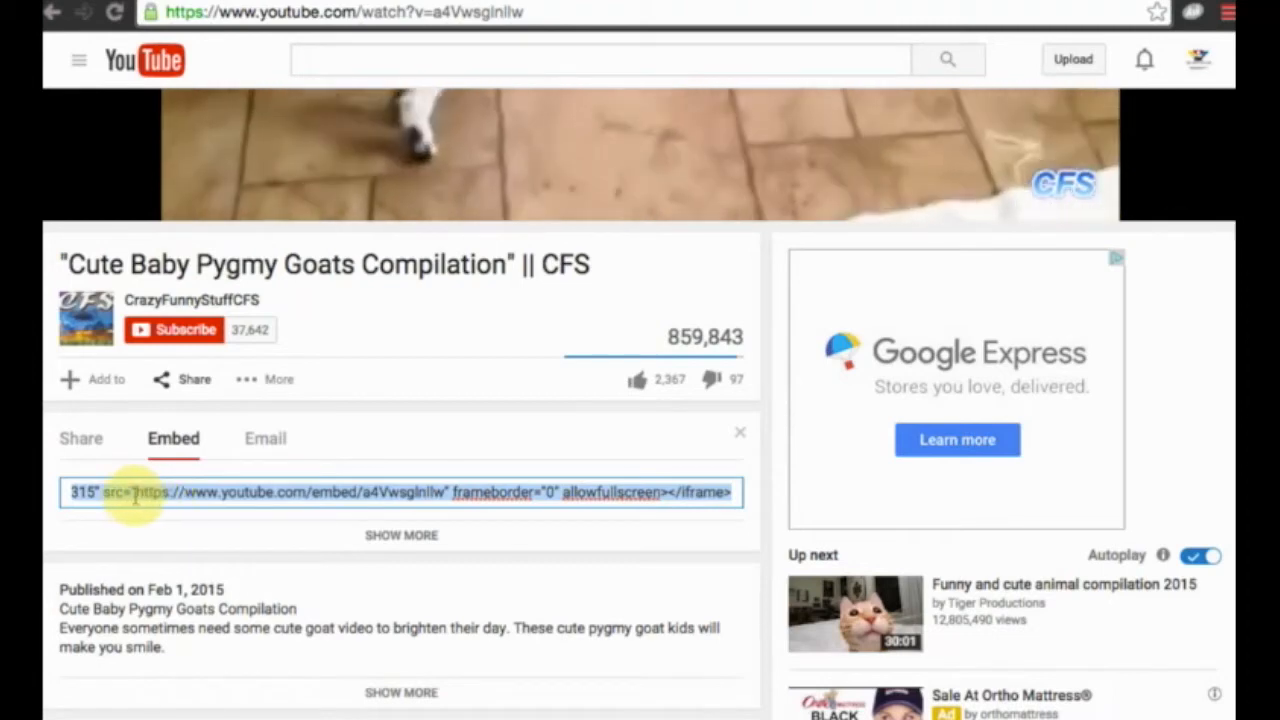
pyautogui.click(131, 494)
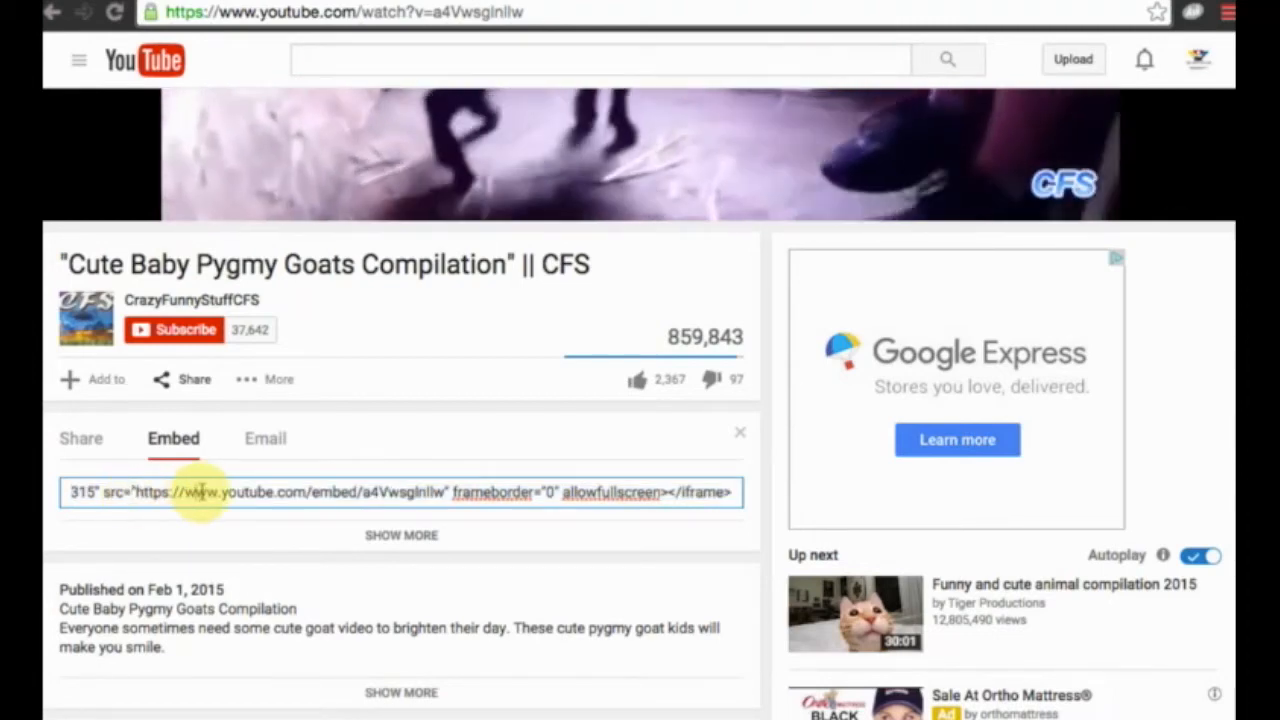
pyautogui.click(200, 492)
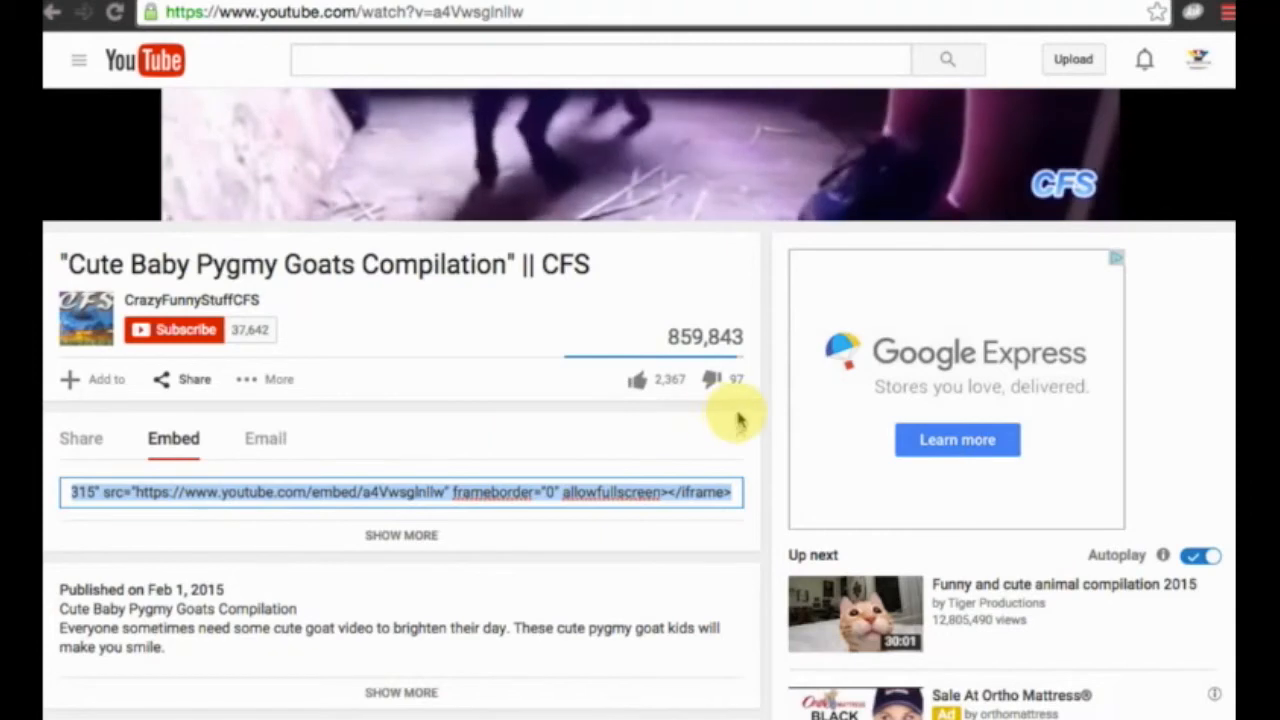
# - Return to the lesson plan, paste the 560 by 315 YouTube iframe code as the embedded media source, and insert it below the image
pyautogui.press('super+Tab')
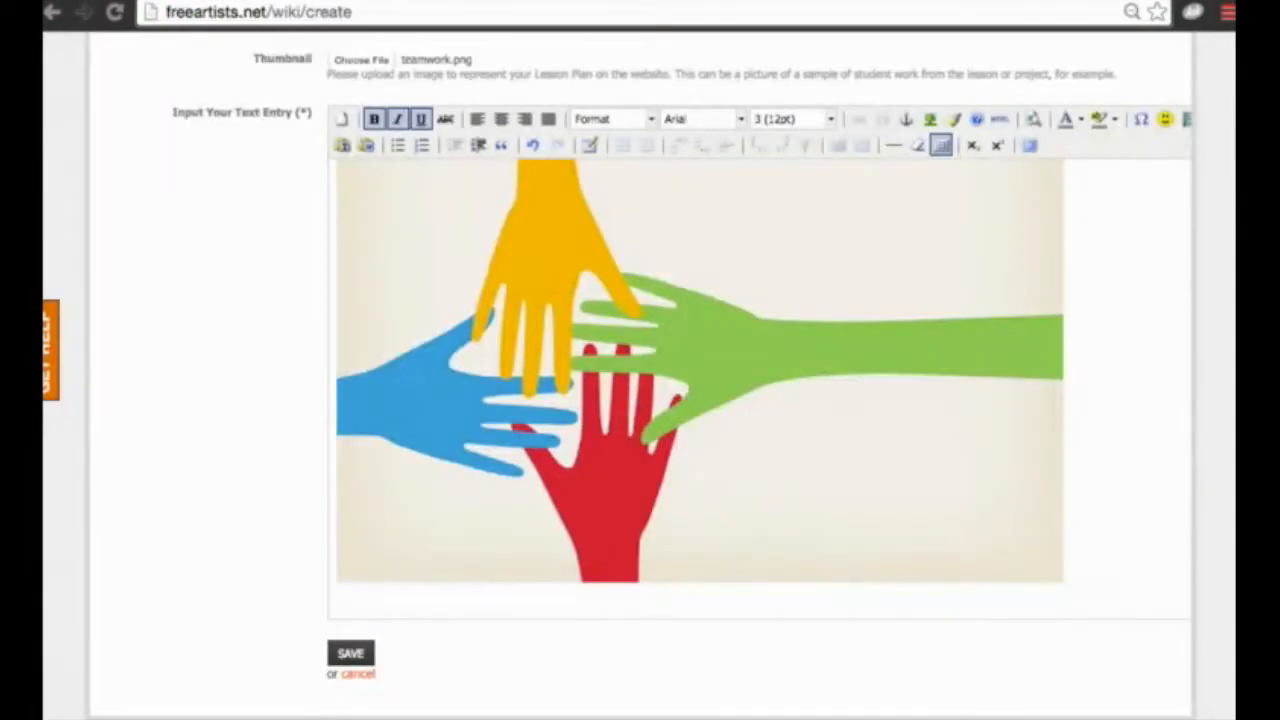
pyautogui.moveTo(1278, 92); pyautogui.dragTo(670, 88)
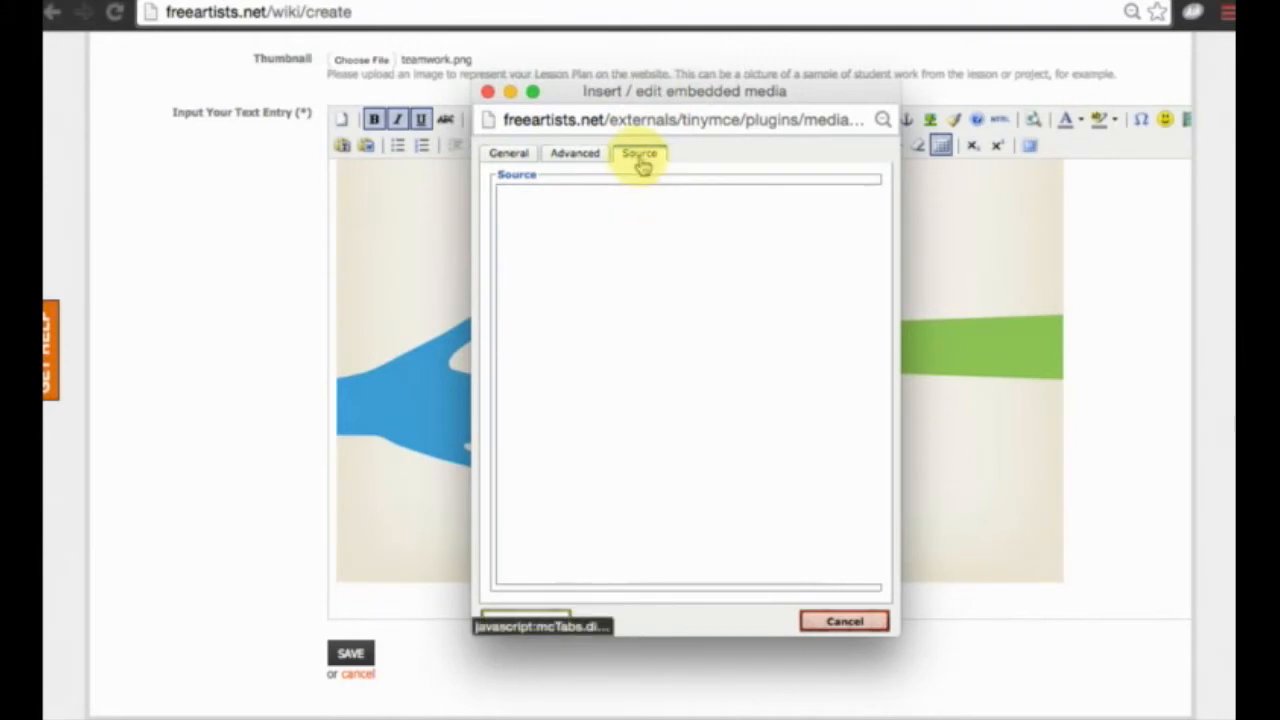
pyautogui.click(648, 157)
pyautogui.click(606, 240)
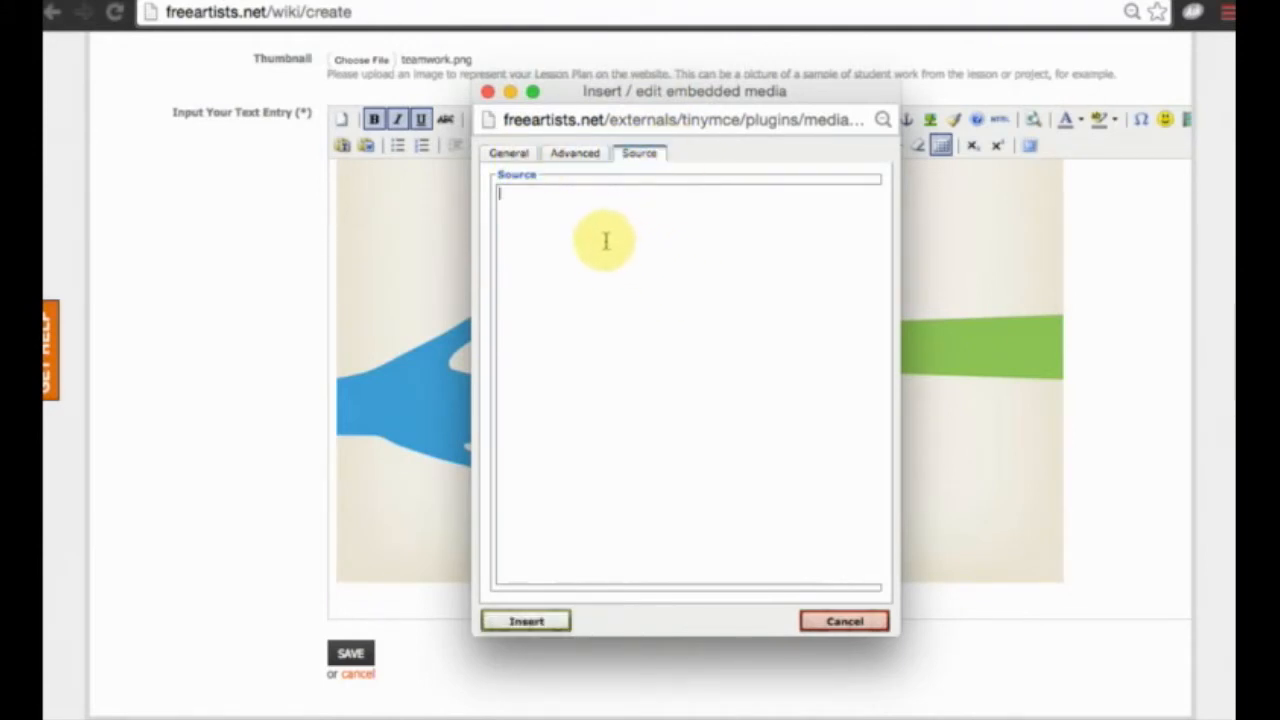
pyautogui.write('<iframe width="560" height="315" src="https://www.youtube.com/embed/a4VwsgInllw" frameborder="0" allowfullscreen></iframe>')
pyautogui.moveTo(662, 218); pyautogui.dragTo(500, 189)
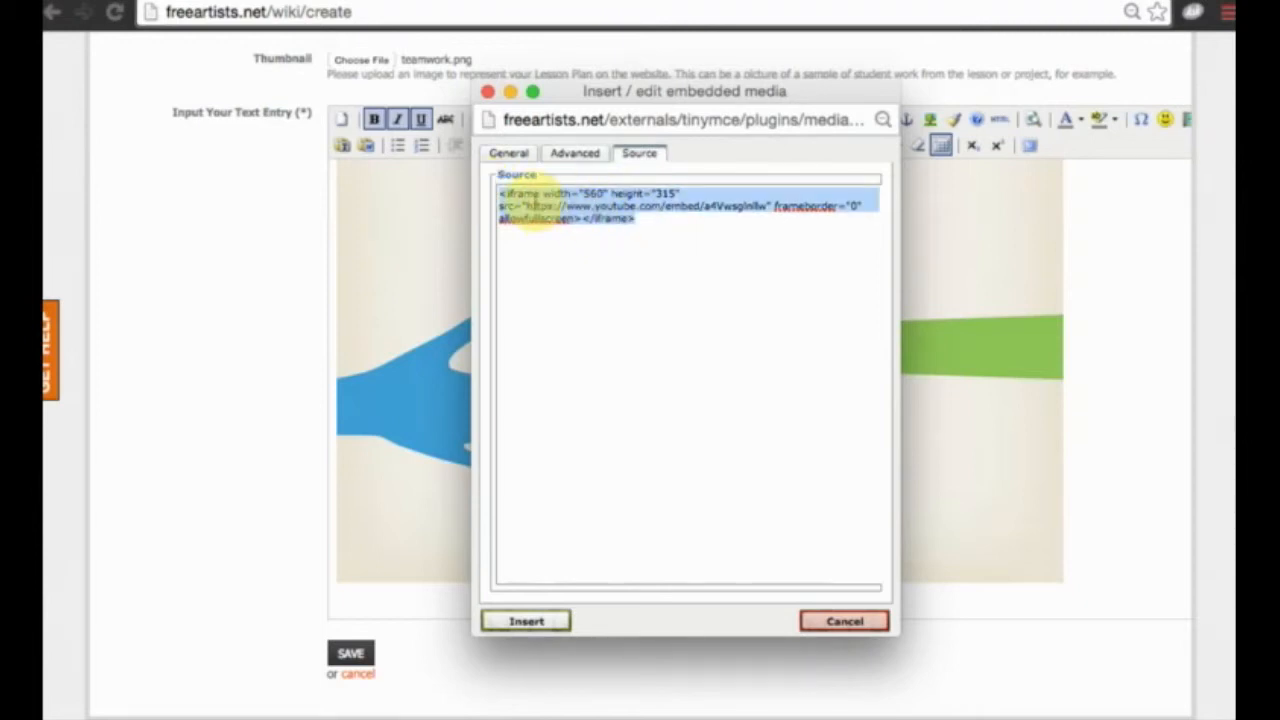
pyautogui.click(533, 204)
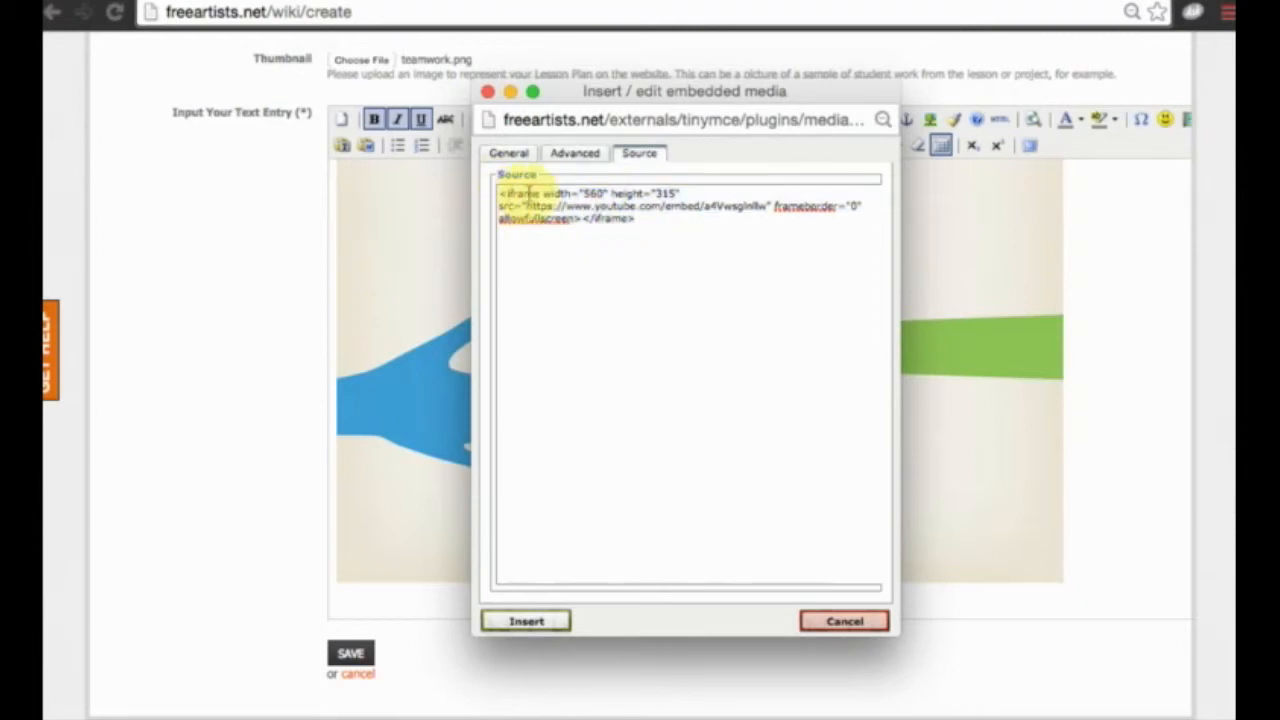
pyautogui.click(550, 621)
pyautogui.scroll(-3, 837, 392)
pyautogui.scroll(-3, 837, 392)
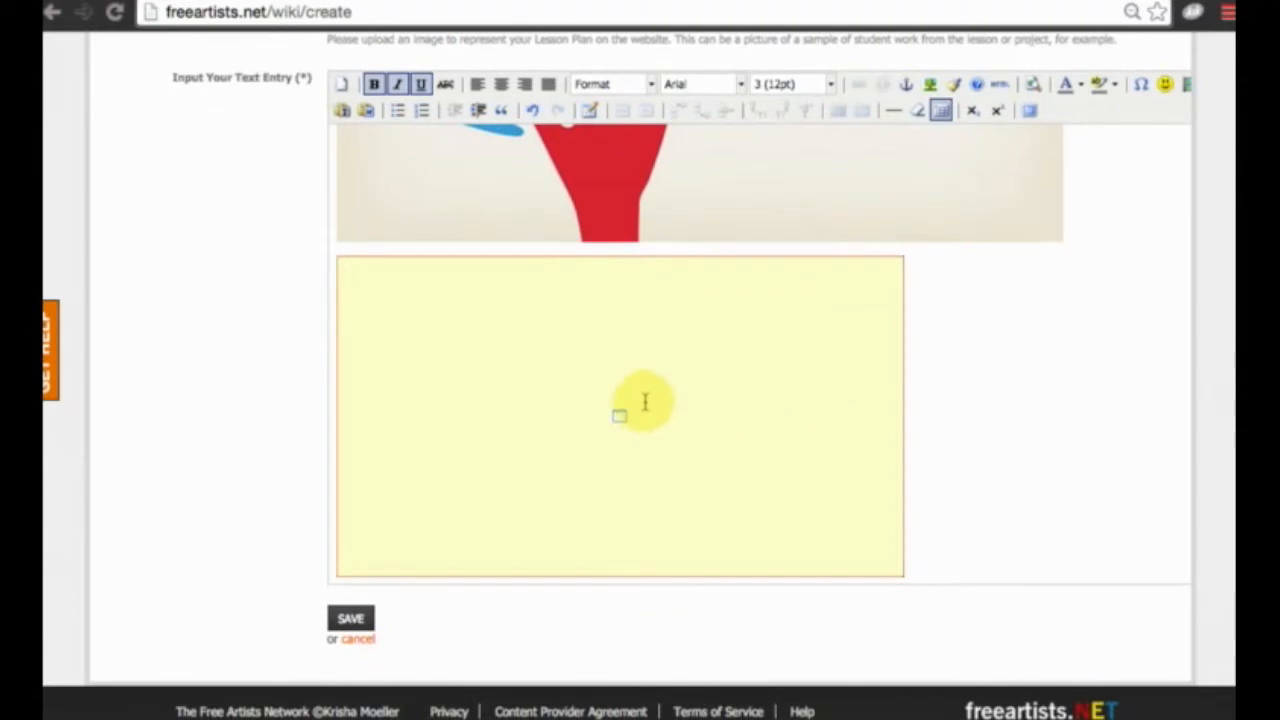
# - Open the embedded goat video's media settings, enlarge the dialog to view the video preview, and close it
pyautogui.click(739, 365)
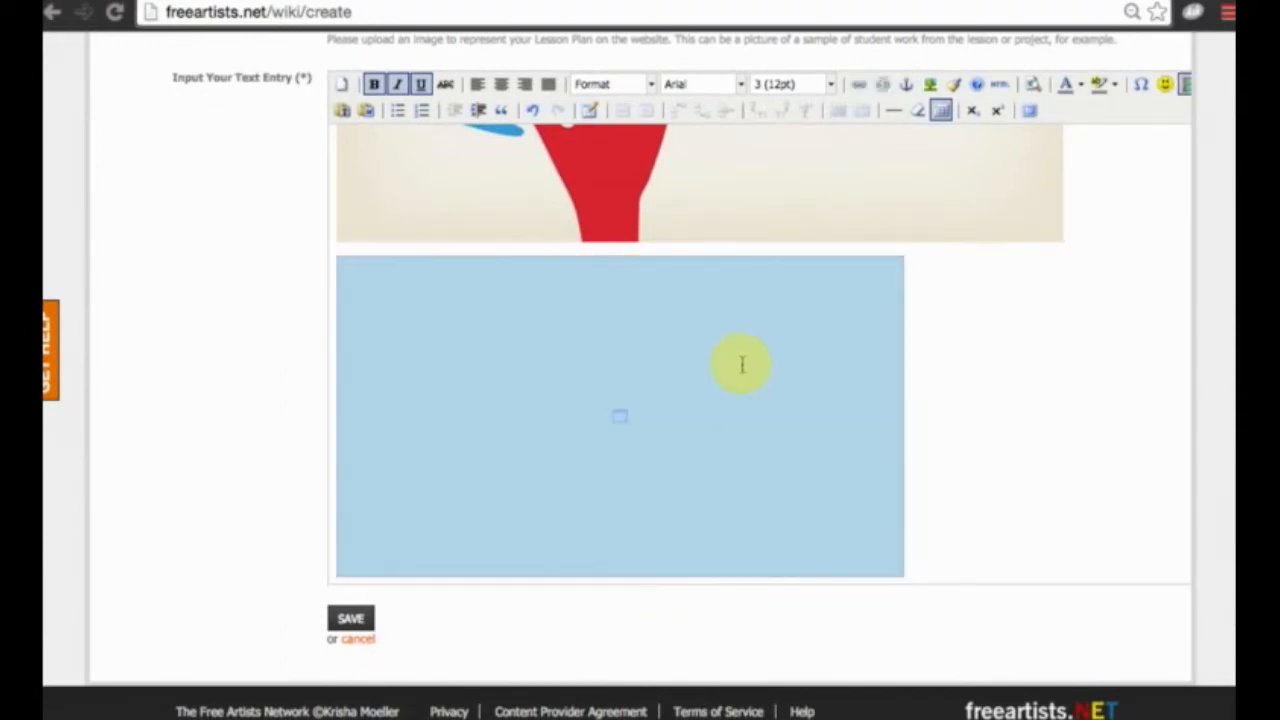
pyautogui.click(1187, 86)
pyautogui.moveTo(1134, 416); pyautogui.dragTo(622, 148)
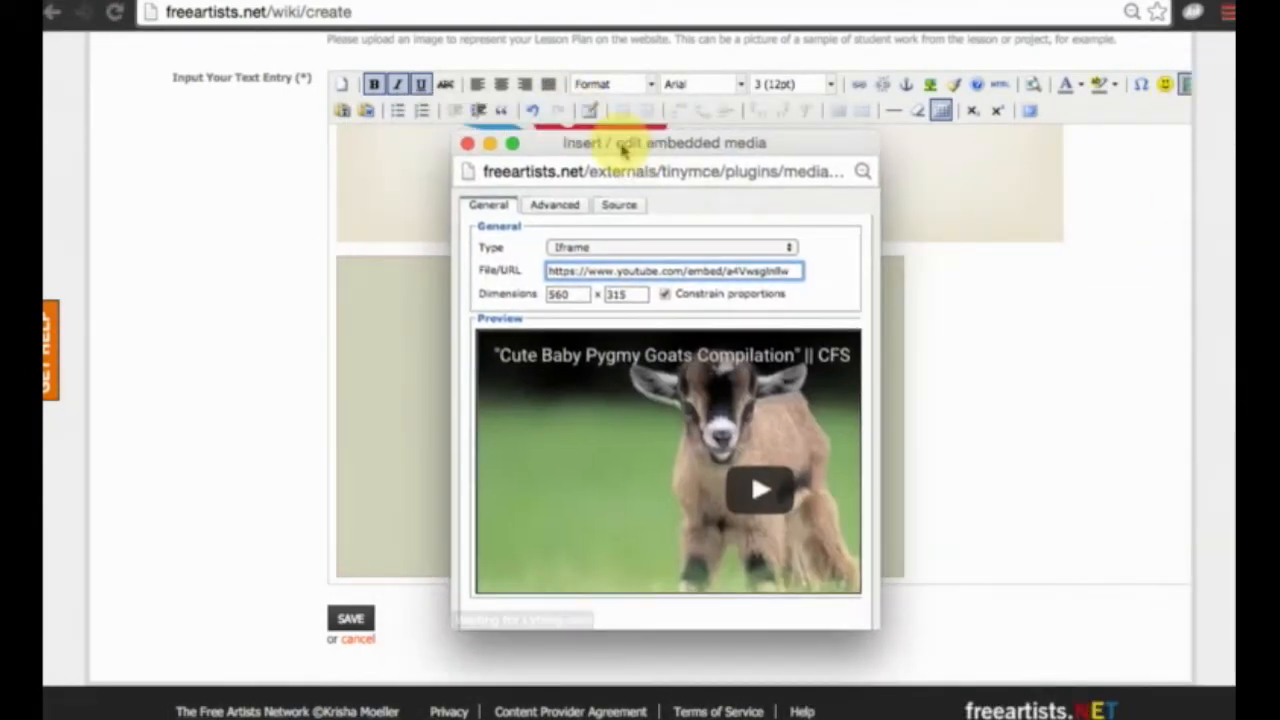
pyautogui.moveTo(868, 622); pyautogui.dragTo(998, 635)
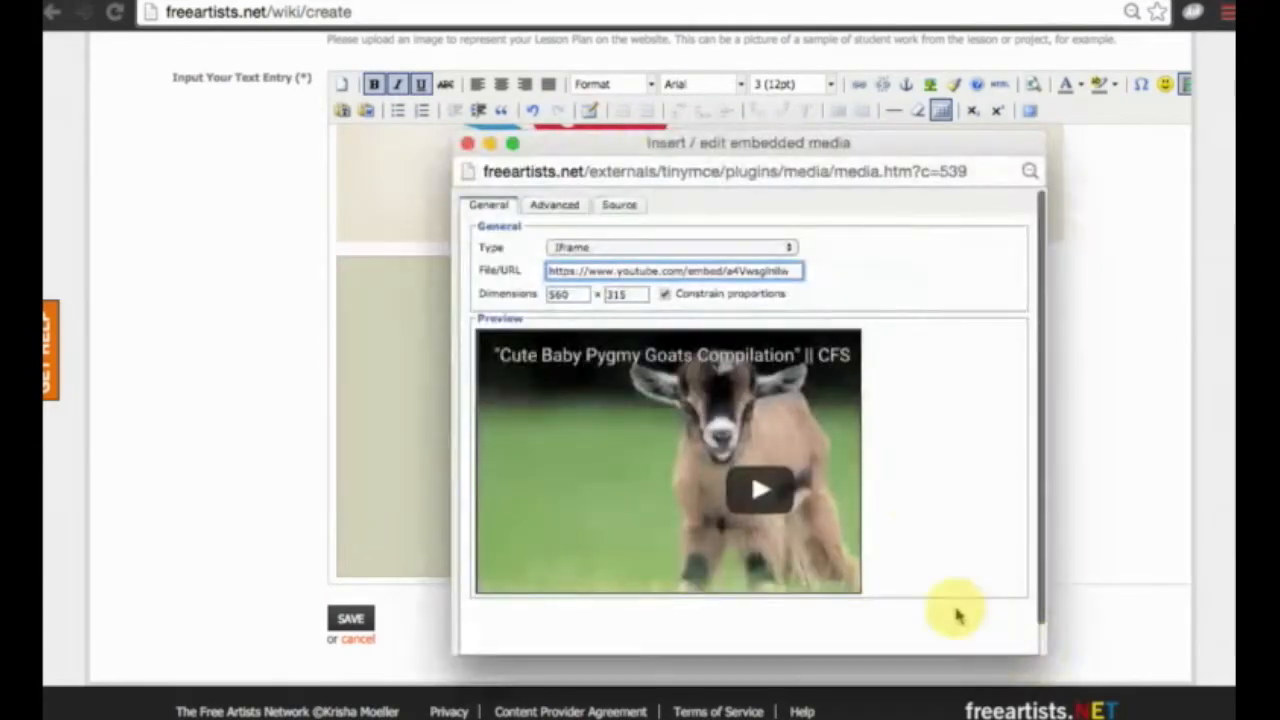
pyautogui.click(797, 122)
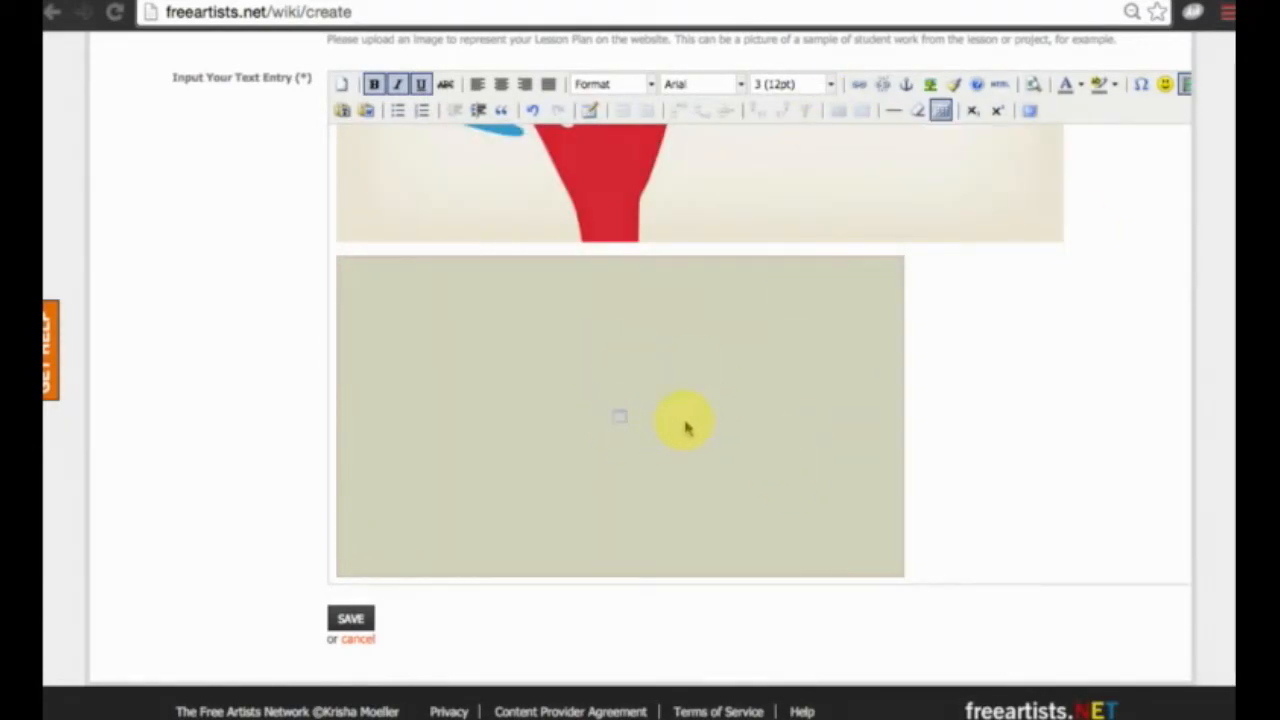
pyautogui.moveTo(1234, 165); pyautogui.dragTo(553, 116)
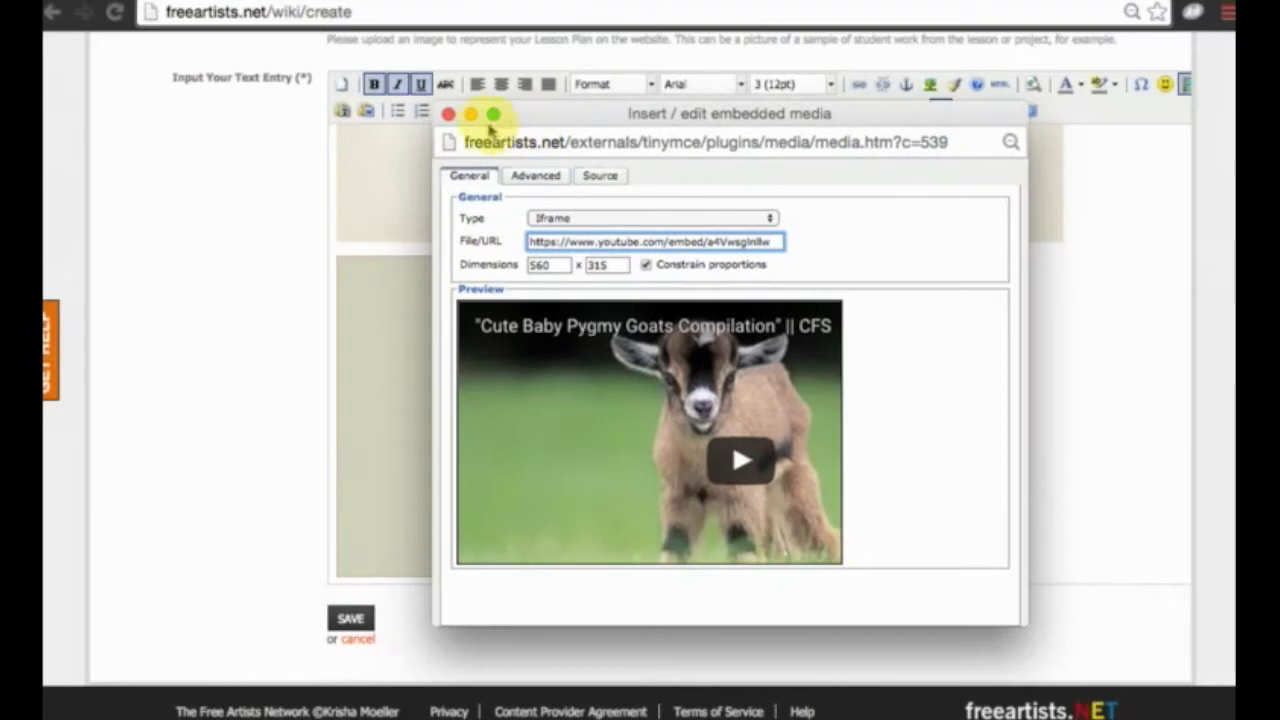
pyautogui.click(449, 115)
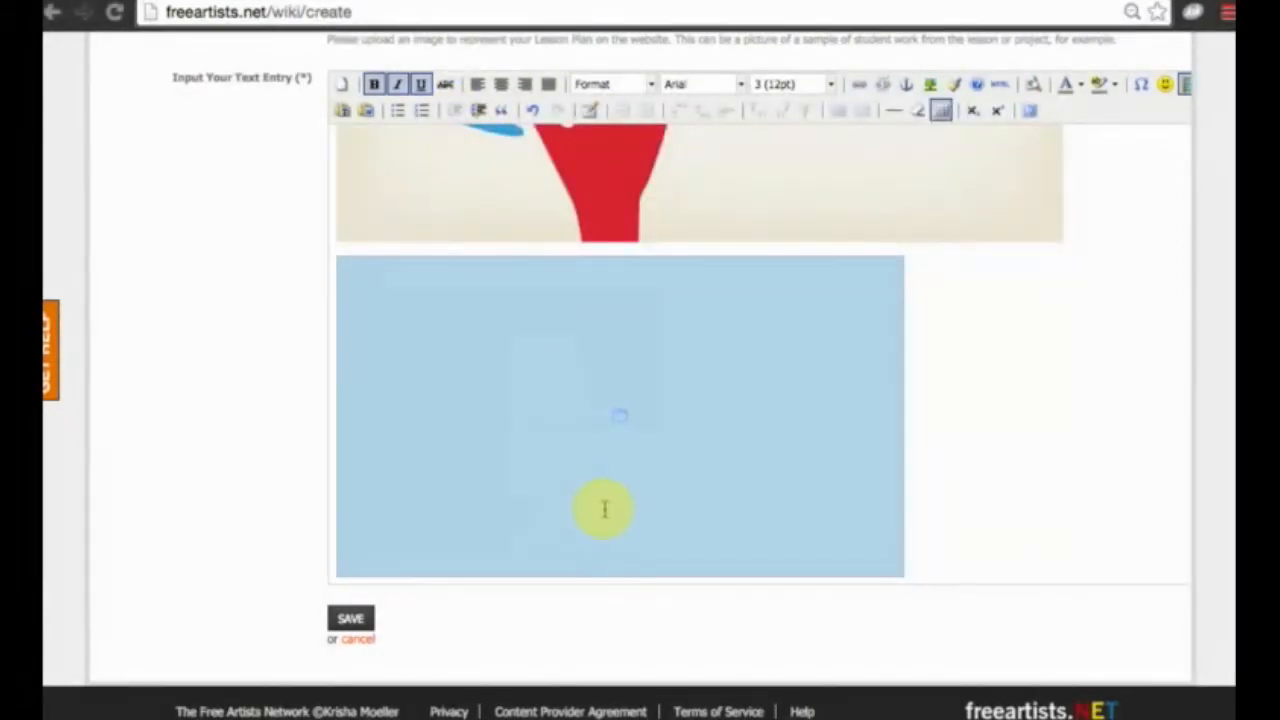
# - Reopen the embedded video's media settings, check its width and height fields, and close the dialog without changing them
pyautogui.click(1186, 86)
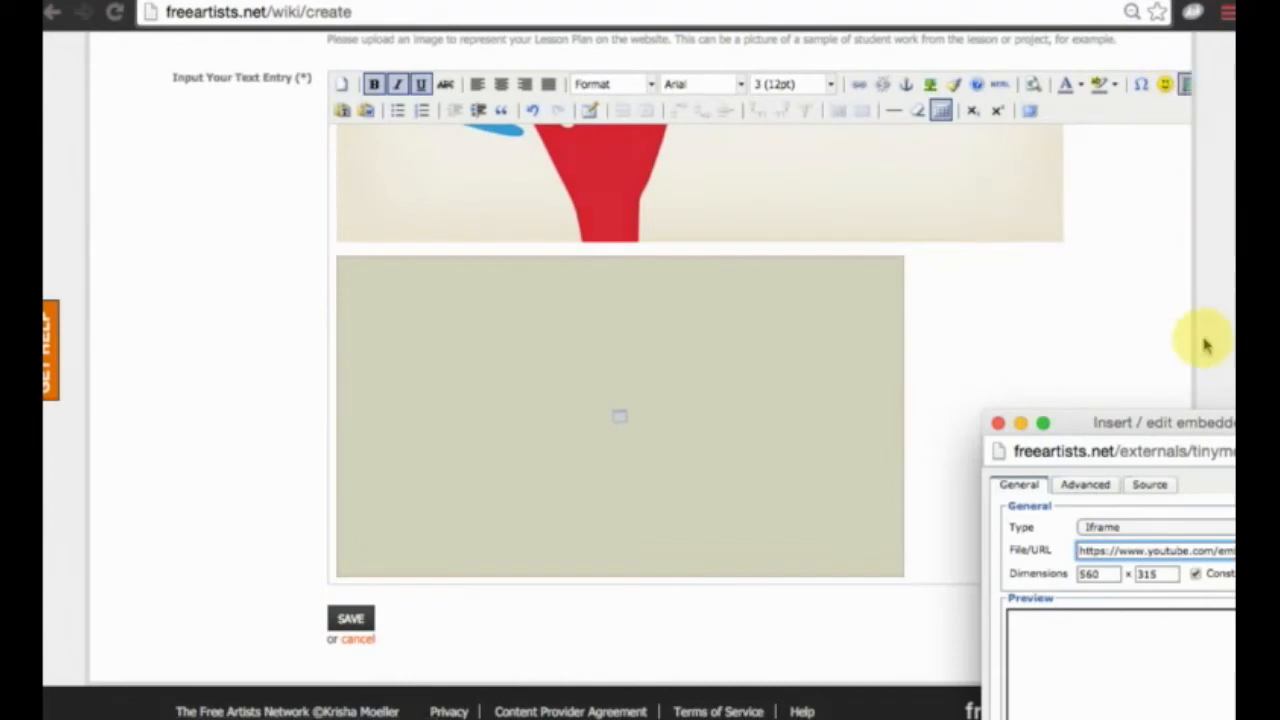
pyautogui.moveTo(1168, 422); pyautogui.dragTo(689, 134)
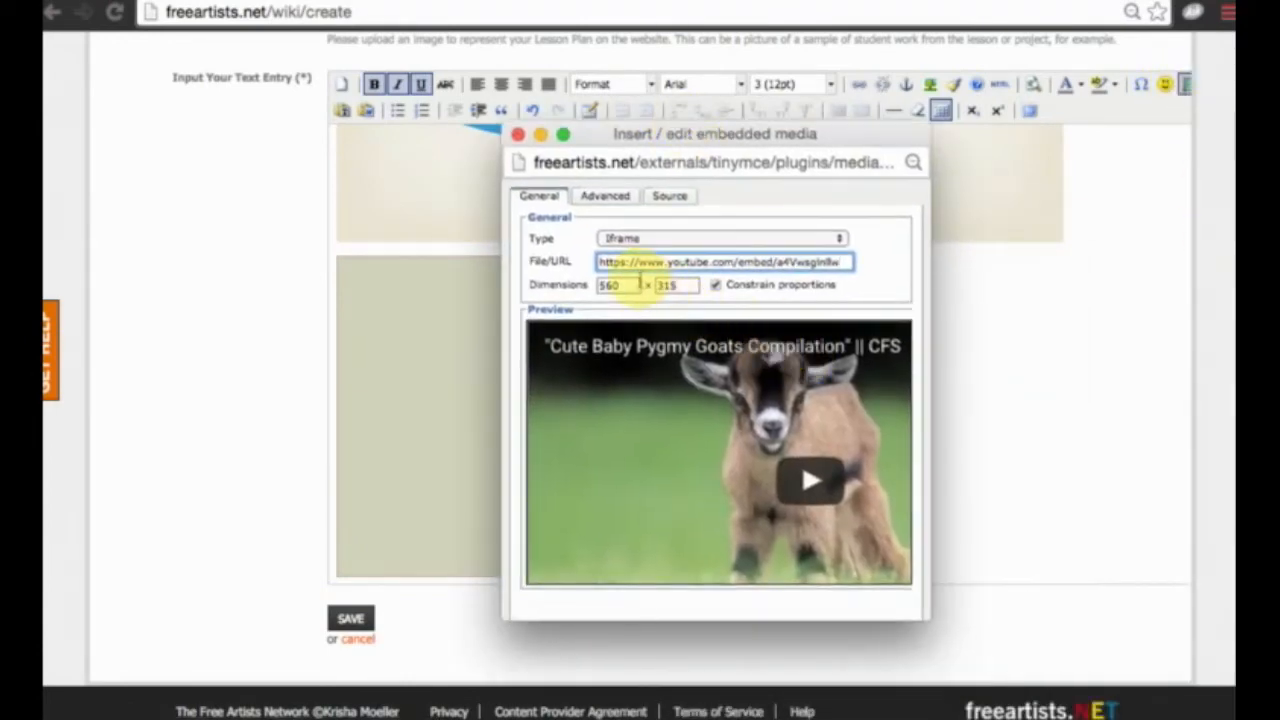
pyautogui.doubleClick(636, 286)
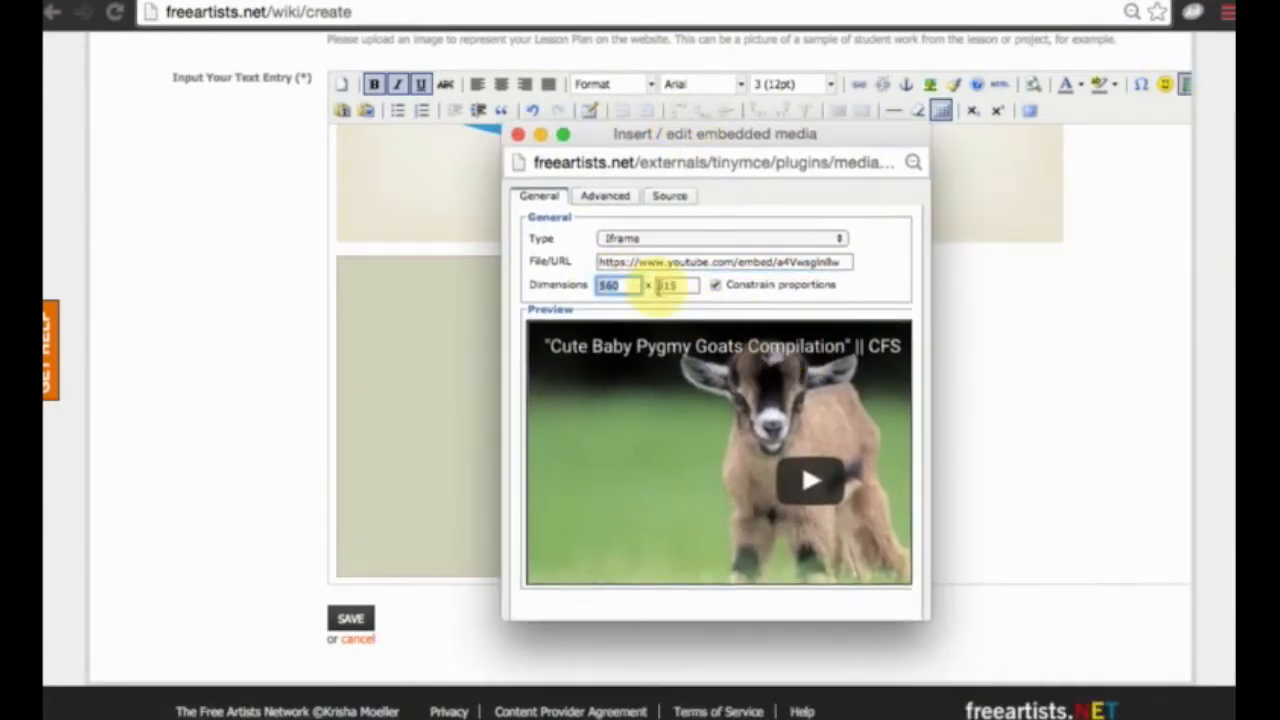
pyautogui.click(518, 134)
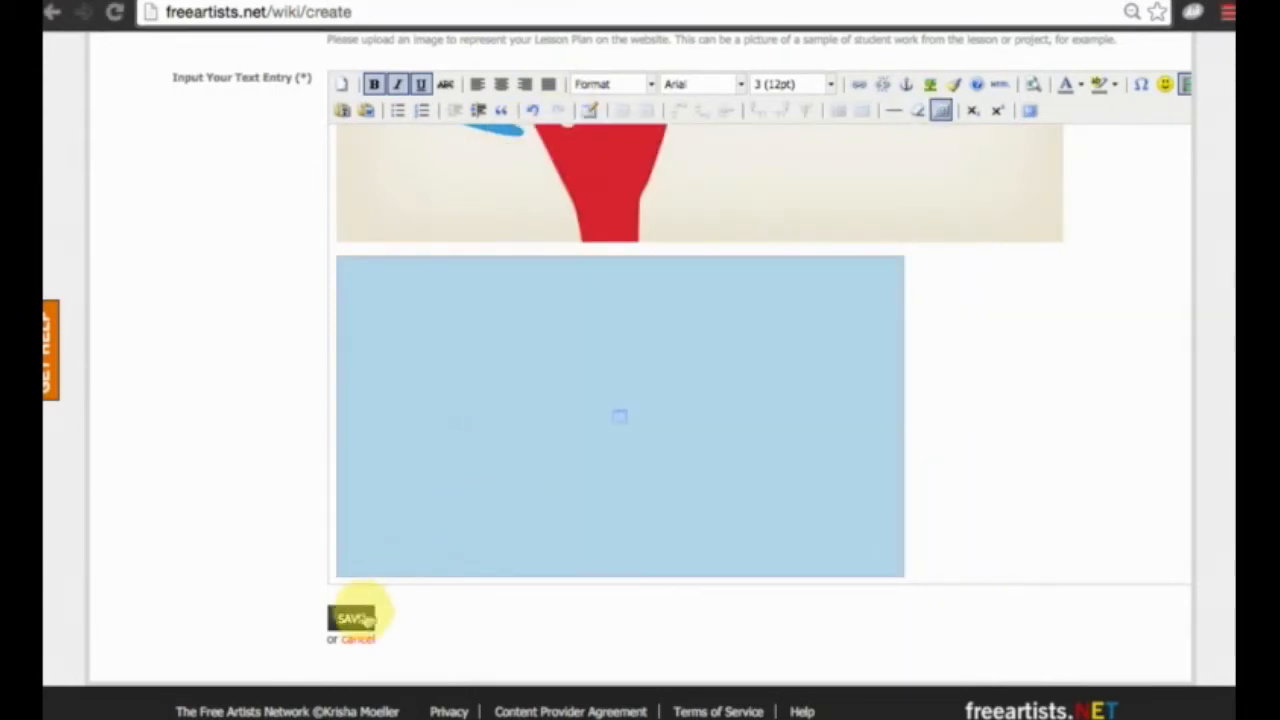
# - Save the lesson plan and its default permissions: Everyone may view and comment, Just Me may restrict, edit and delete
pyautogui.click(352, 620)
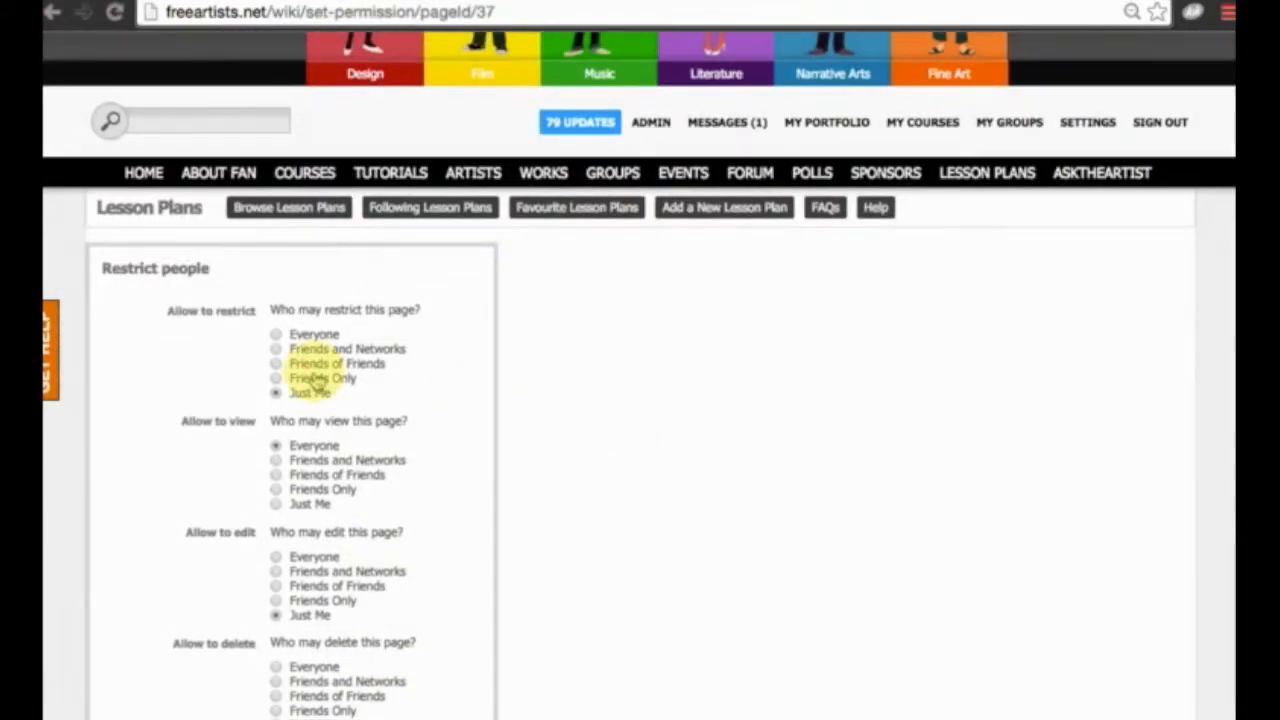
pyautogui.scroll(-4, 318, 382)
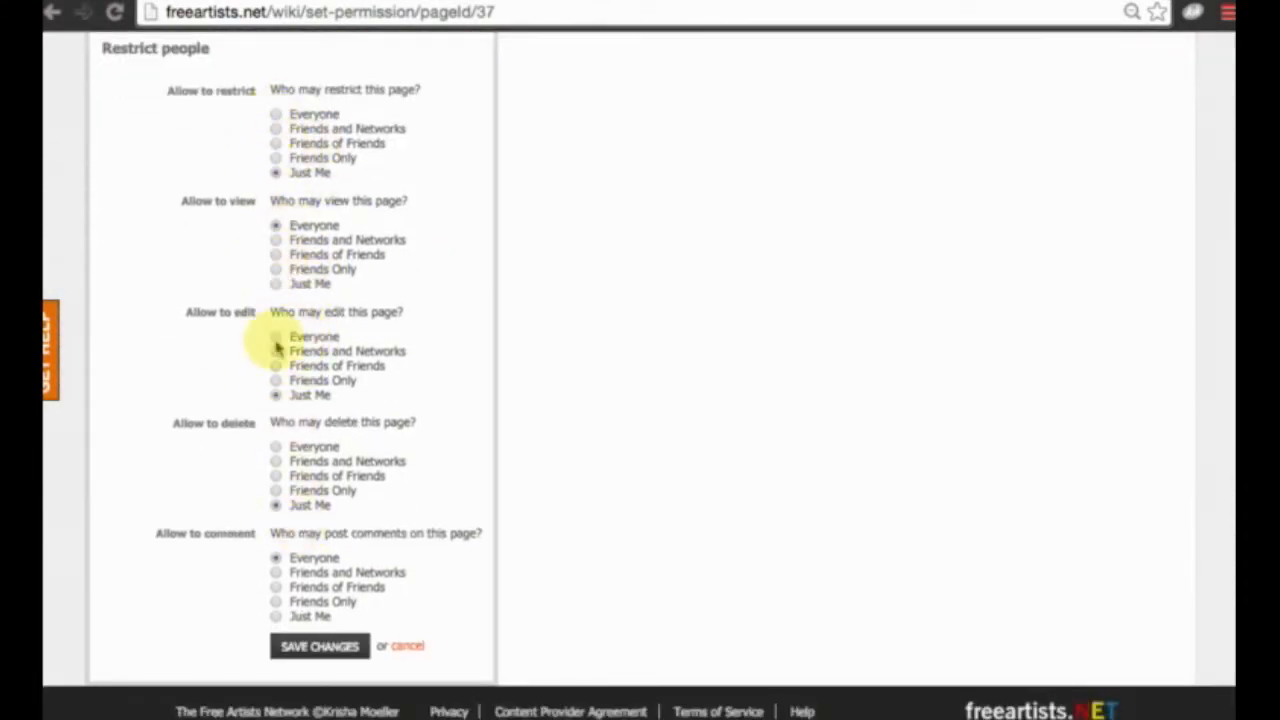
pyautogui.click(320, 645)
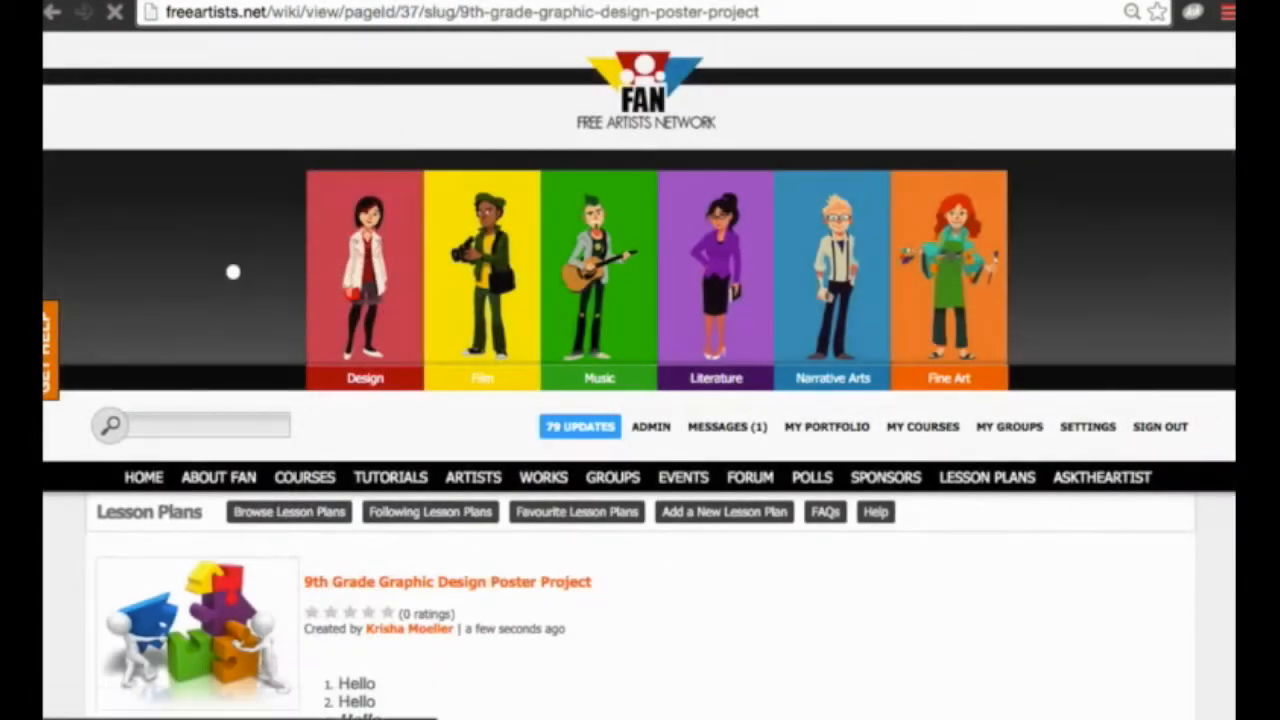
# - Review the published 9th Grade Graphic Design Poster Project page, including its list, table, link, image, embedded video and attachment options
pyautogui.scroll(-6, 983, 354)
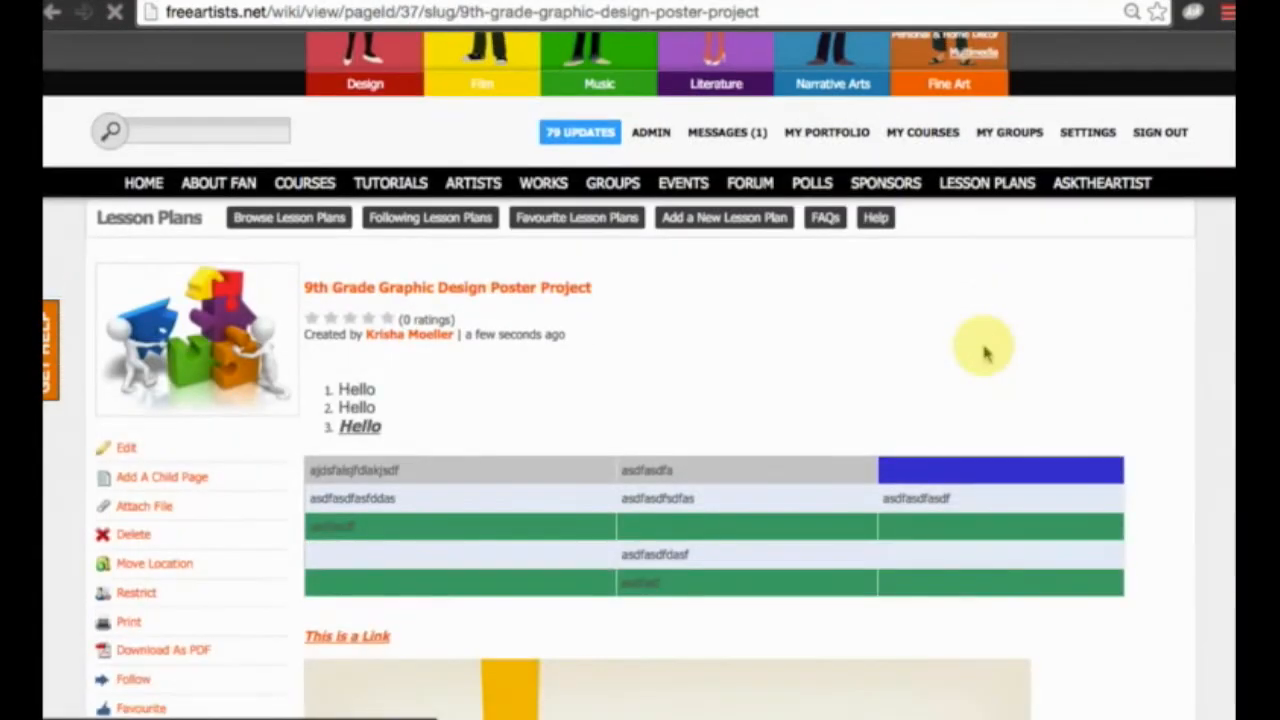
pyautogui.scroll(2, 985, 352)
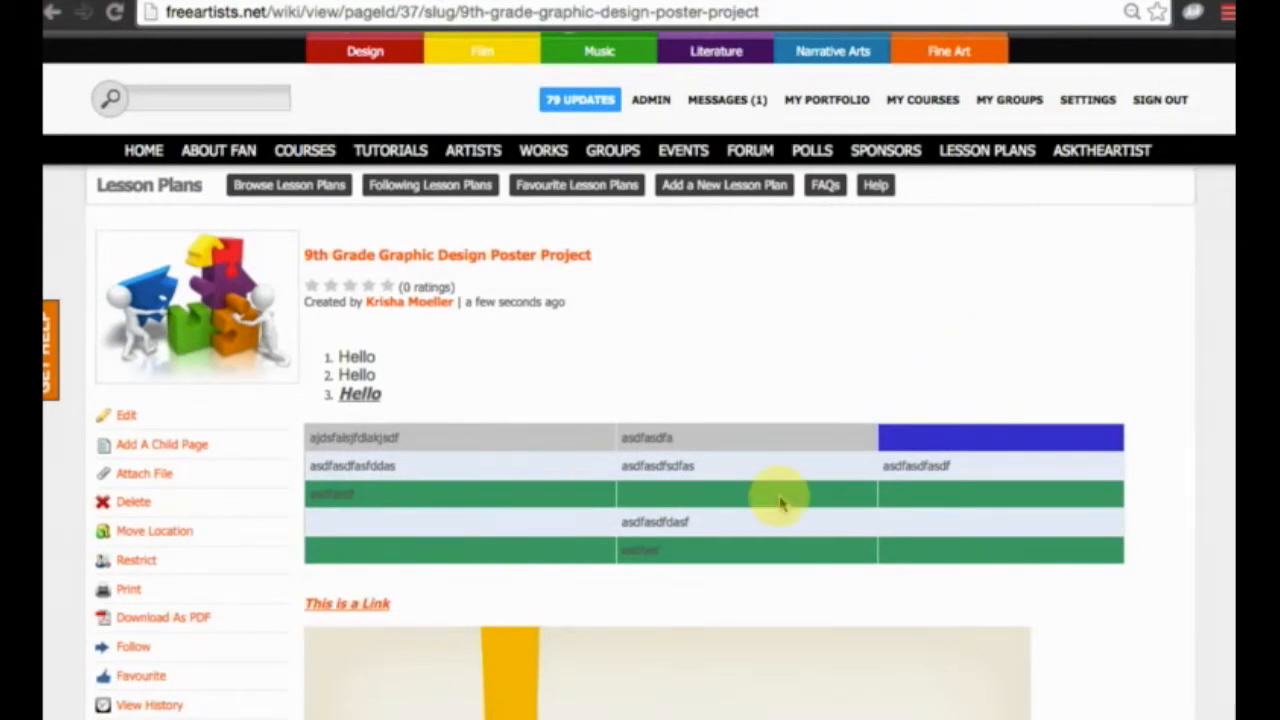
pyautogui.scroll(-5, 360, 350)
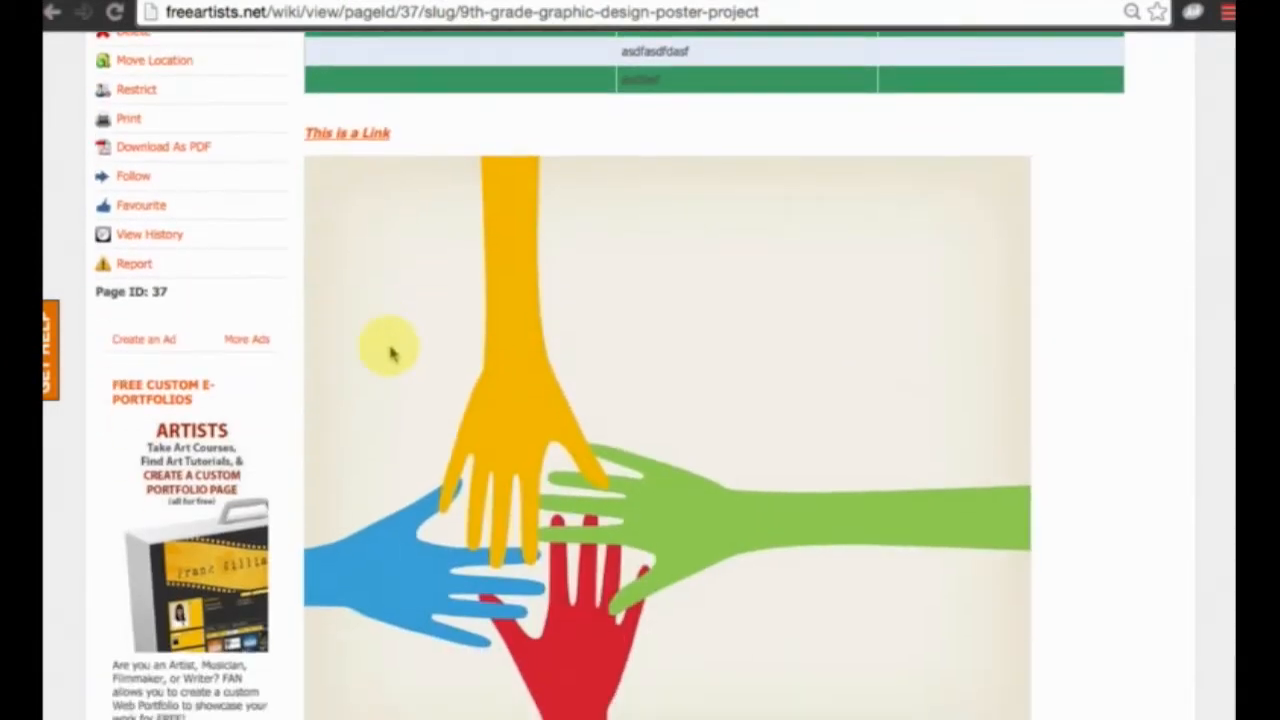
pyautogui.scroll(1, 360, 168)
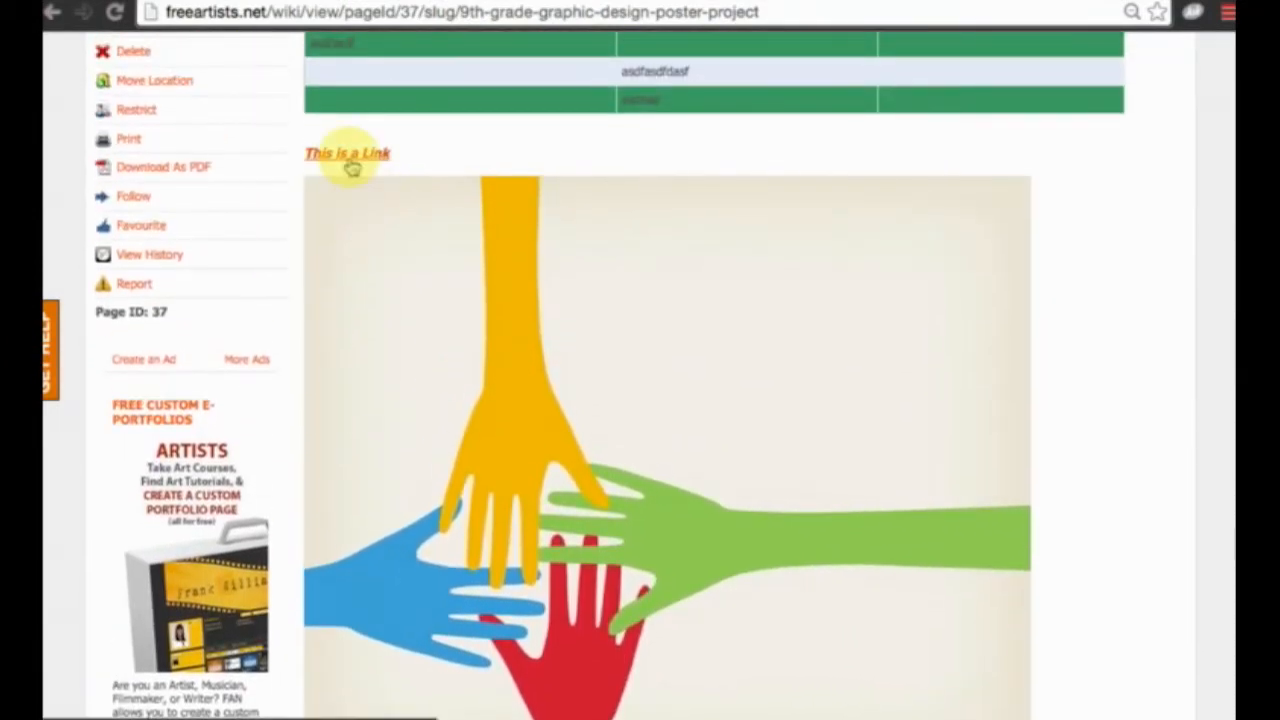
pyautogui.scroll(-7, 415, 238)
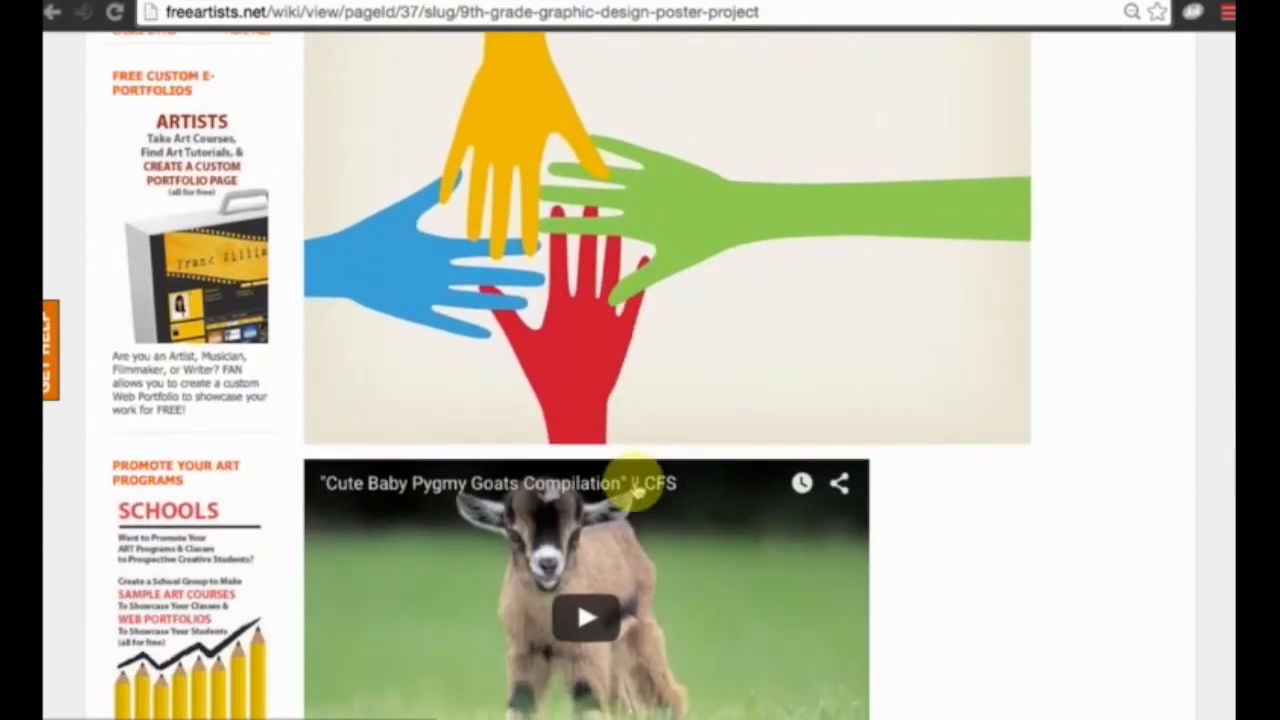
pyautogui.scroll(-2, 623, 458)
pyautogui.scroll(15, 623, 452)
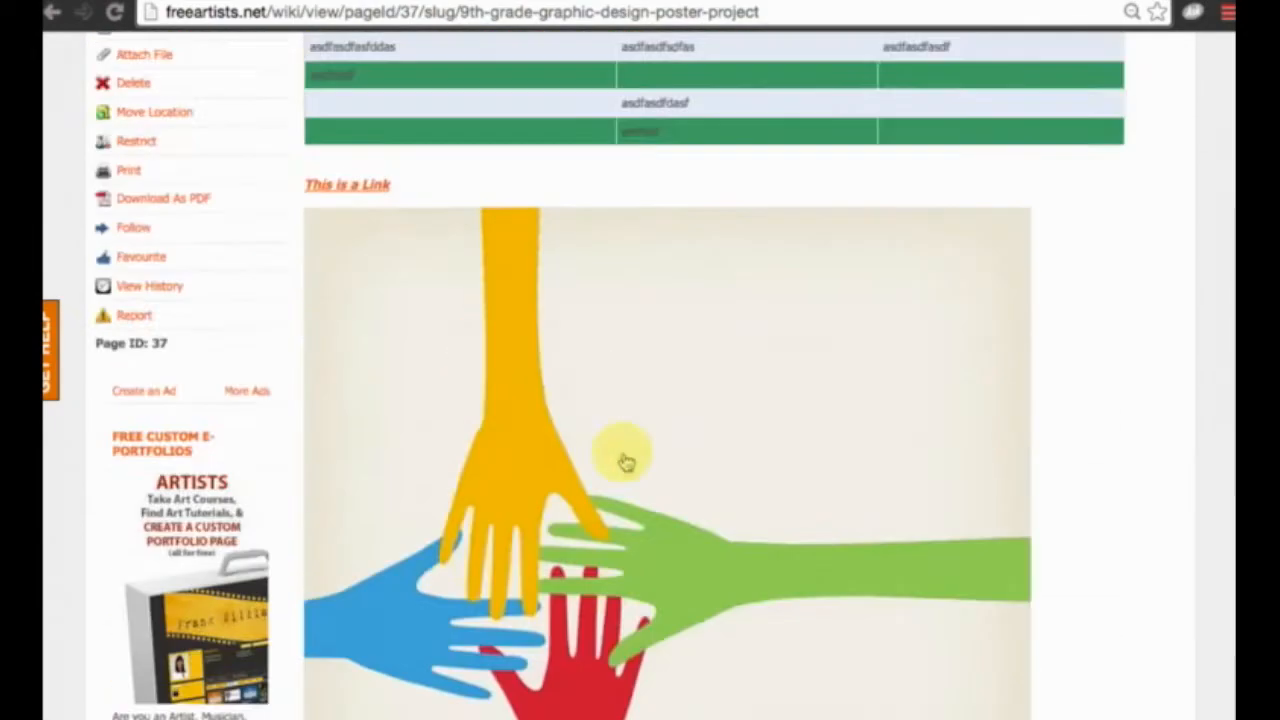
pyautogui.scroll(-15, 623, 458)
pyautogui.scroll(3, 623, 455)
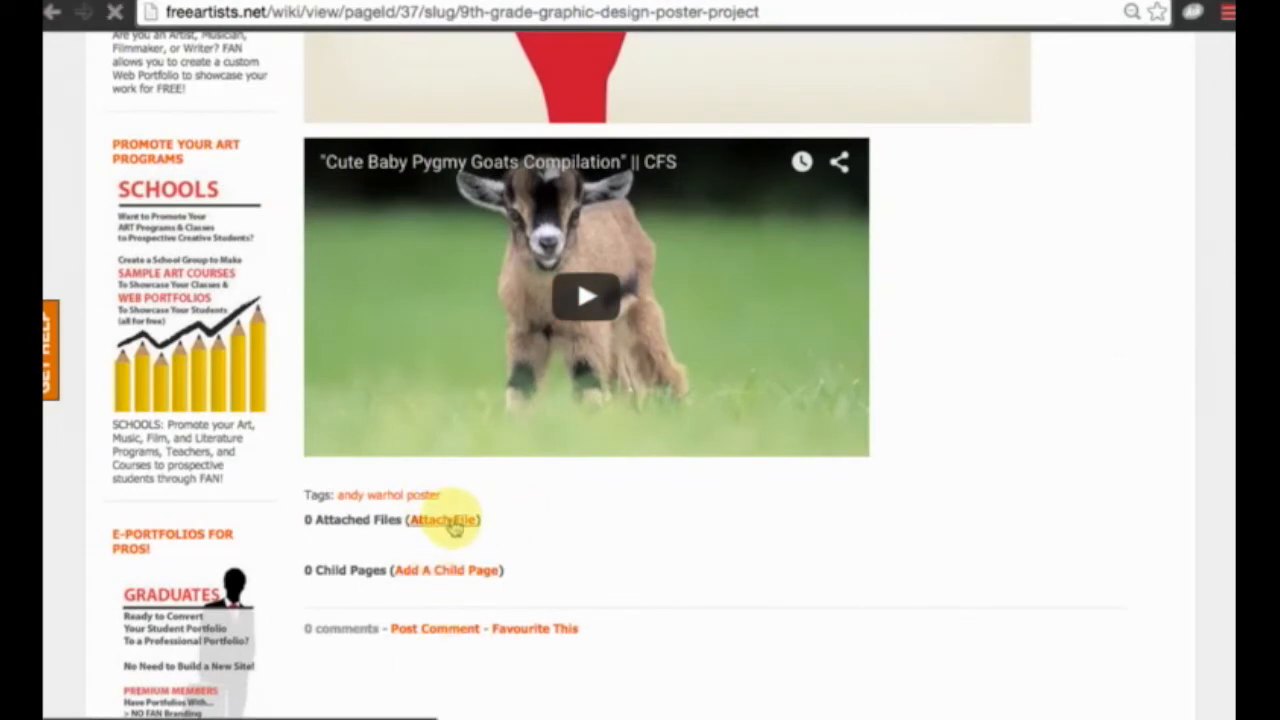
# - Attach the file 1.png to the lesson plan and locate it in the attached files list below the video
pyautogui.scroll(-5, 462, 560)
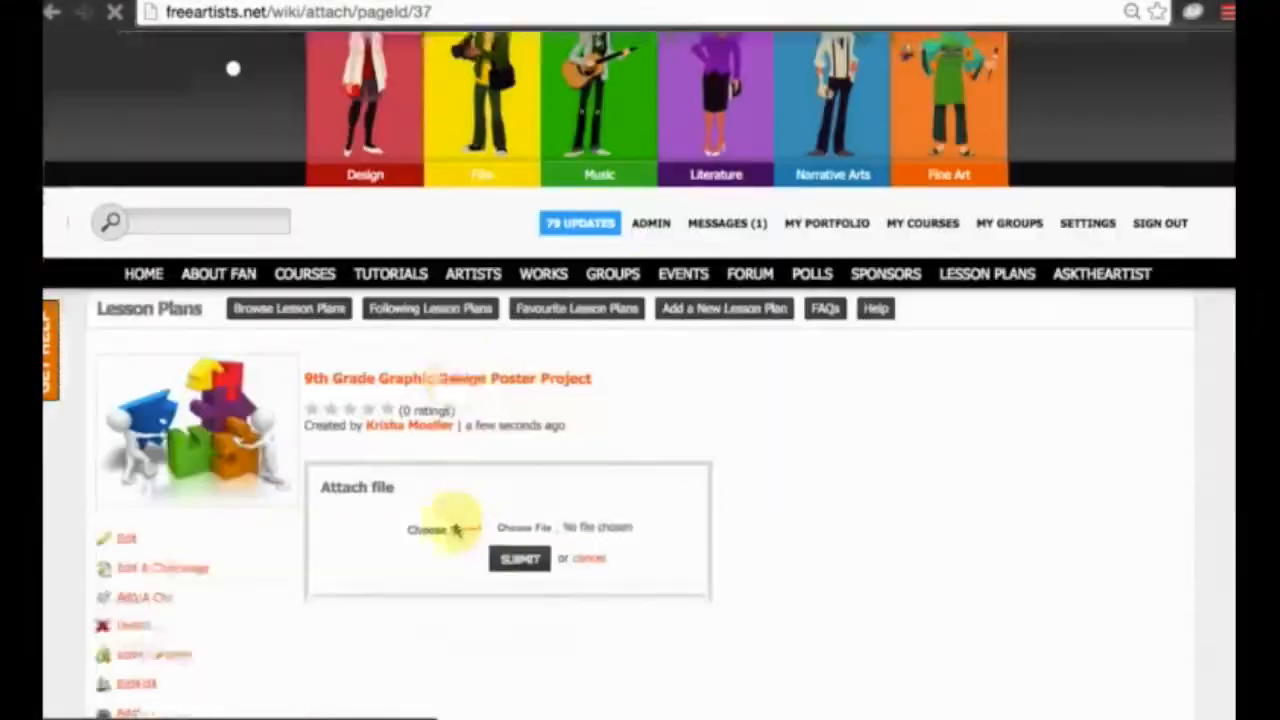
pyautogui.scroll(1, 462, 530)
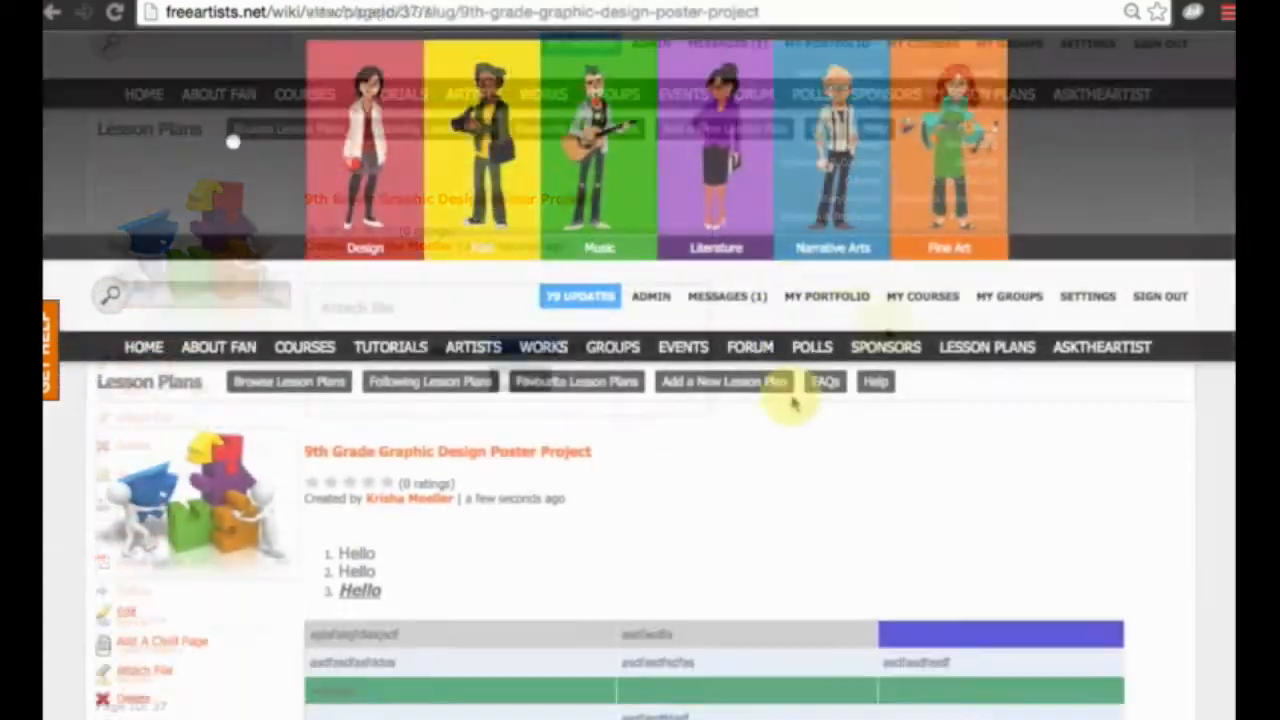
pyautogui.scroll(-10, 790, 398)
pyautogui.scroll(-5, 793, 400)
pyautogui.scroll(2, 800, 400)
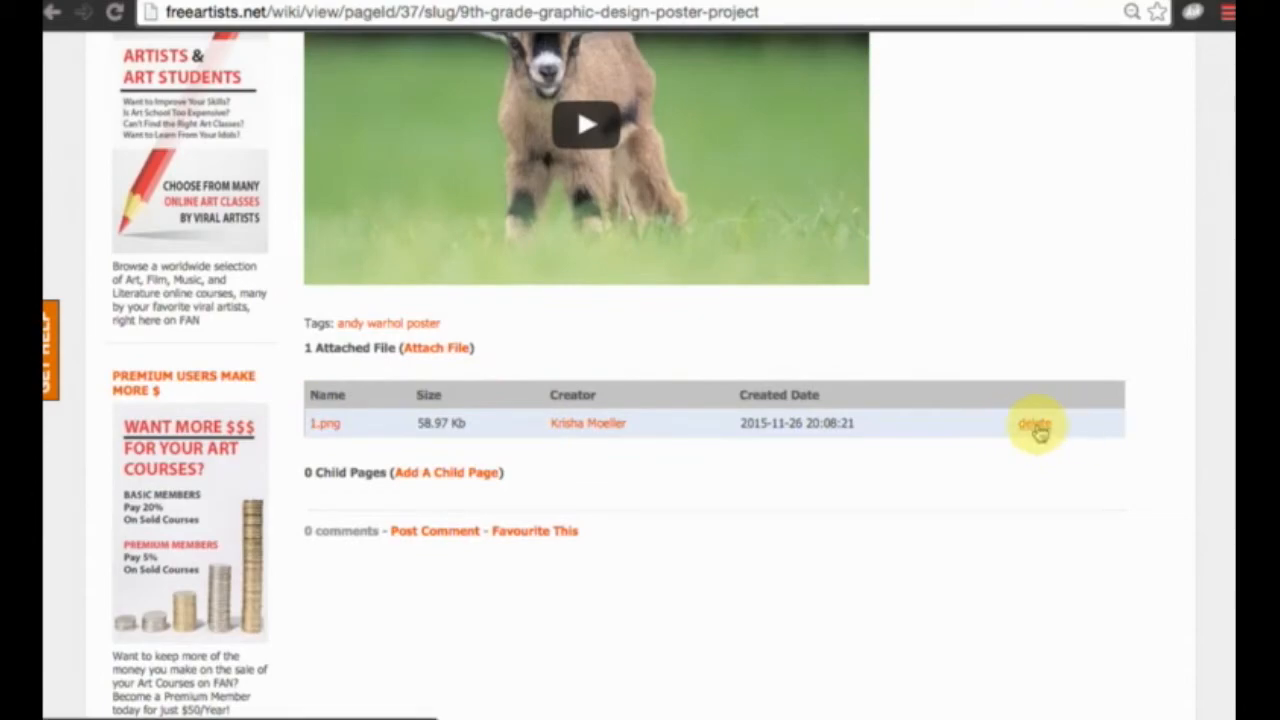
# - Delete the attached file 1.png from the lesson plan
pyautogui.click(1036, 426)
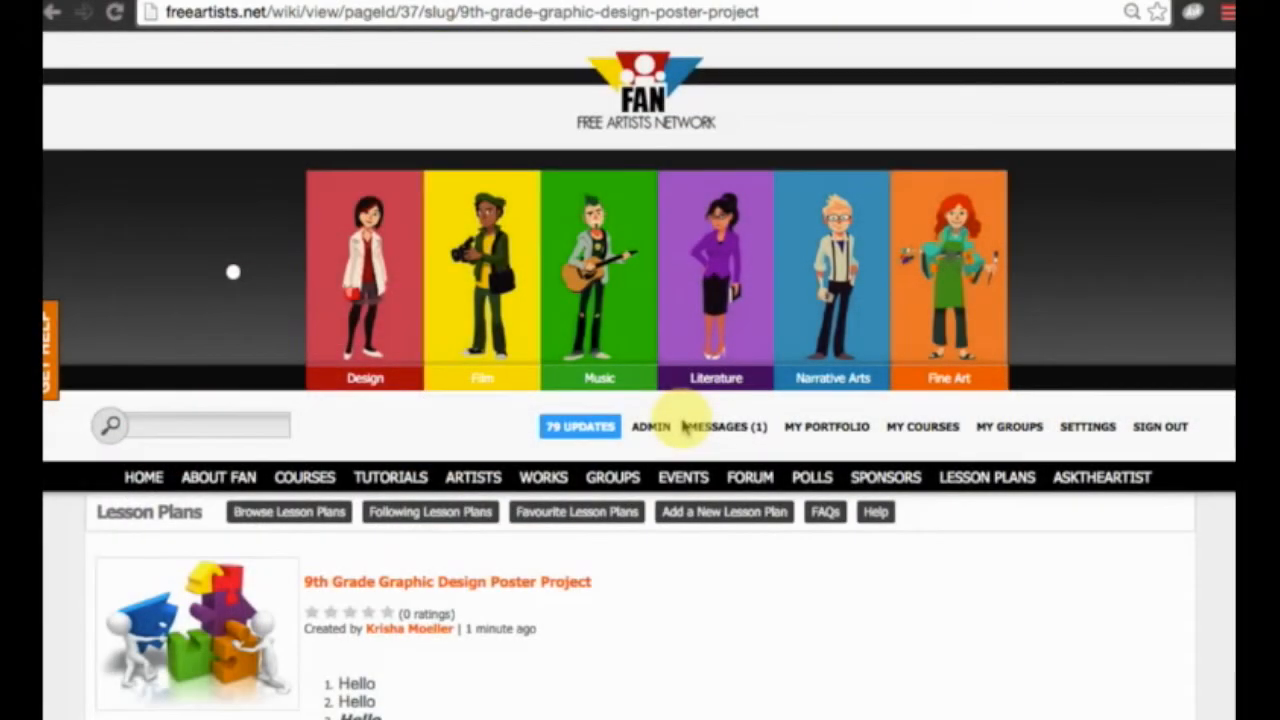
pyautogui.scroll(-5, 971, 609)
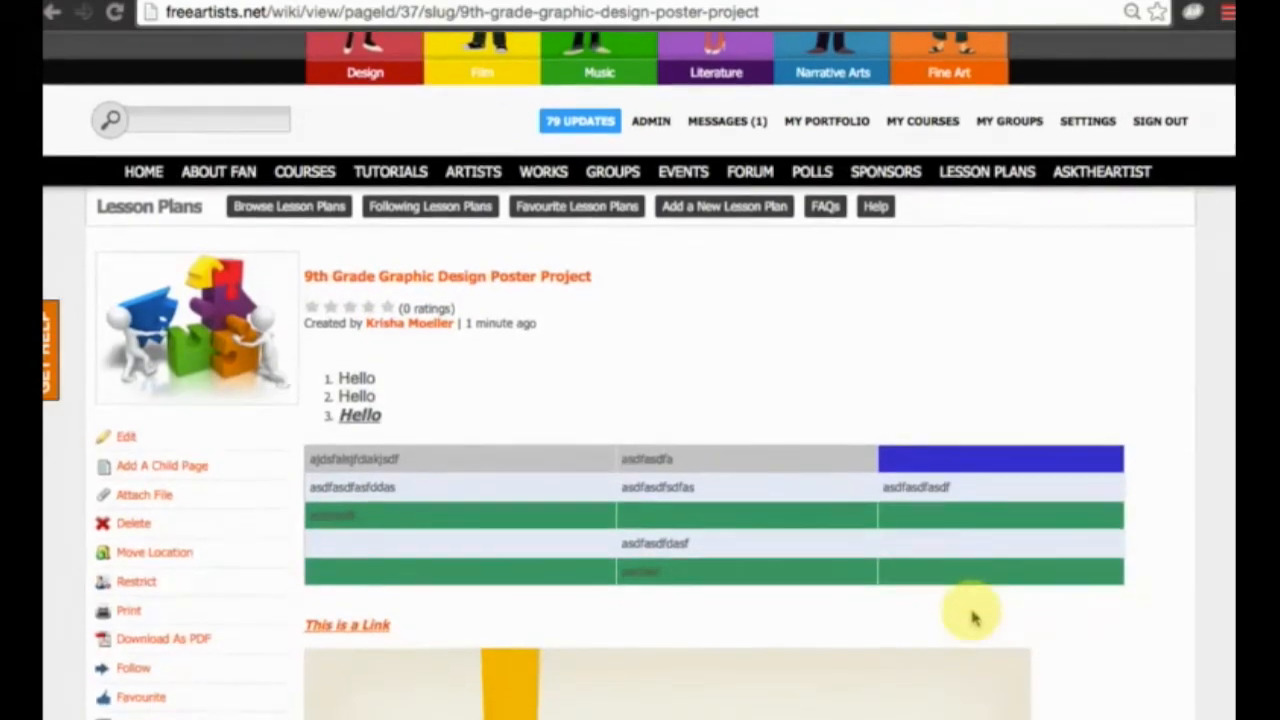
pyautogui.scroll(5, 971, 618)
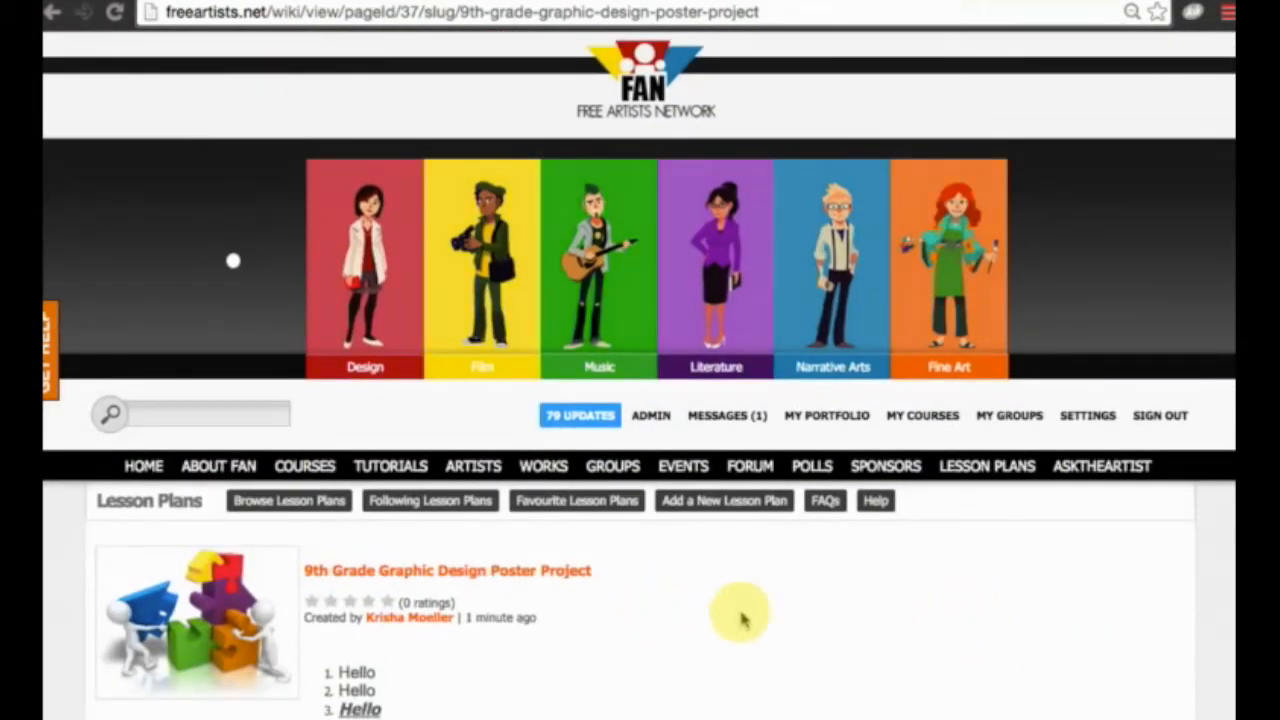
# - Open the account's own portfolio page and look through its profile area, teacher tools and content sections
pyautogui.click(825, 415)
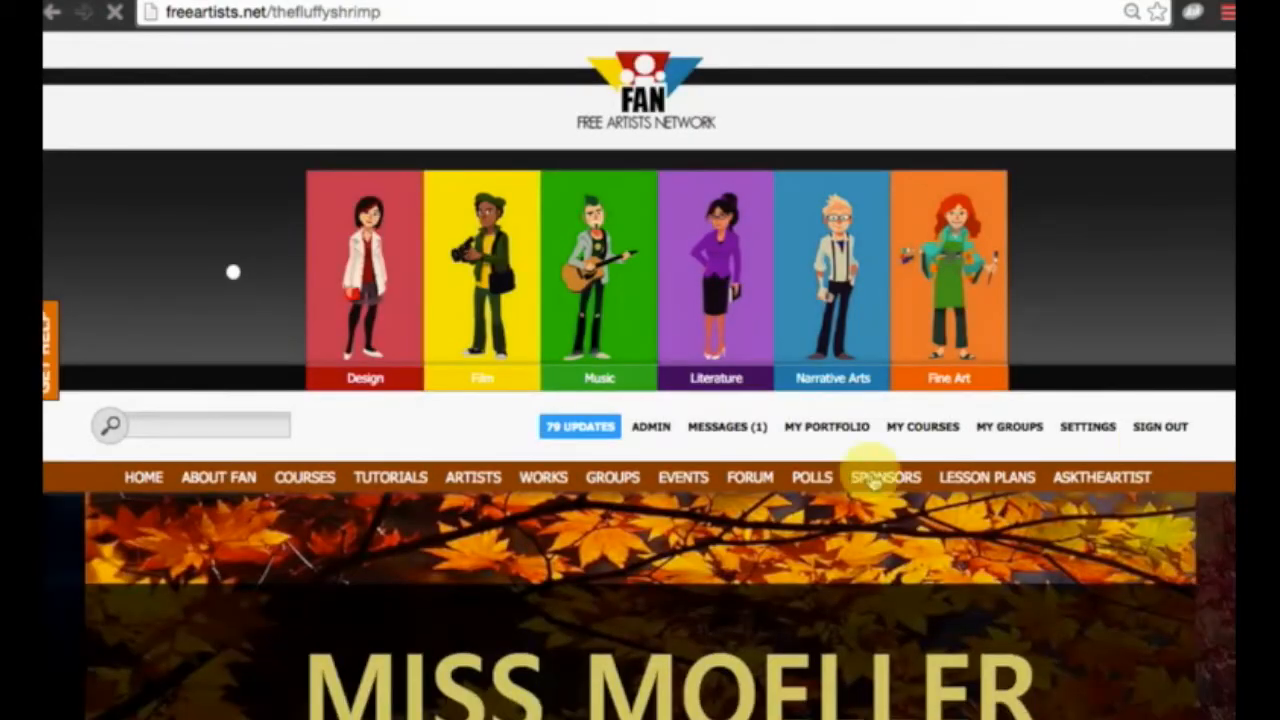
pyautogui.scroll(-8, 812, 482)
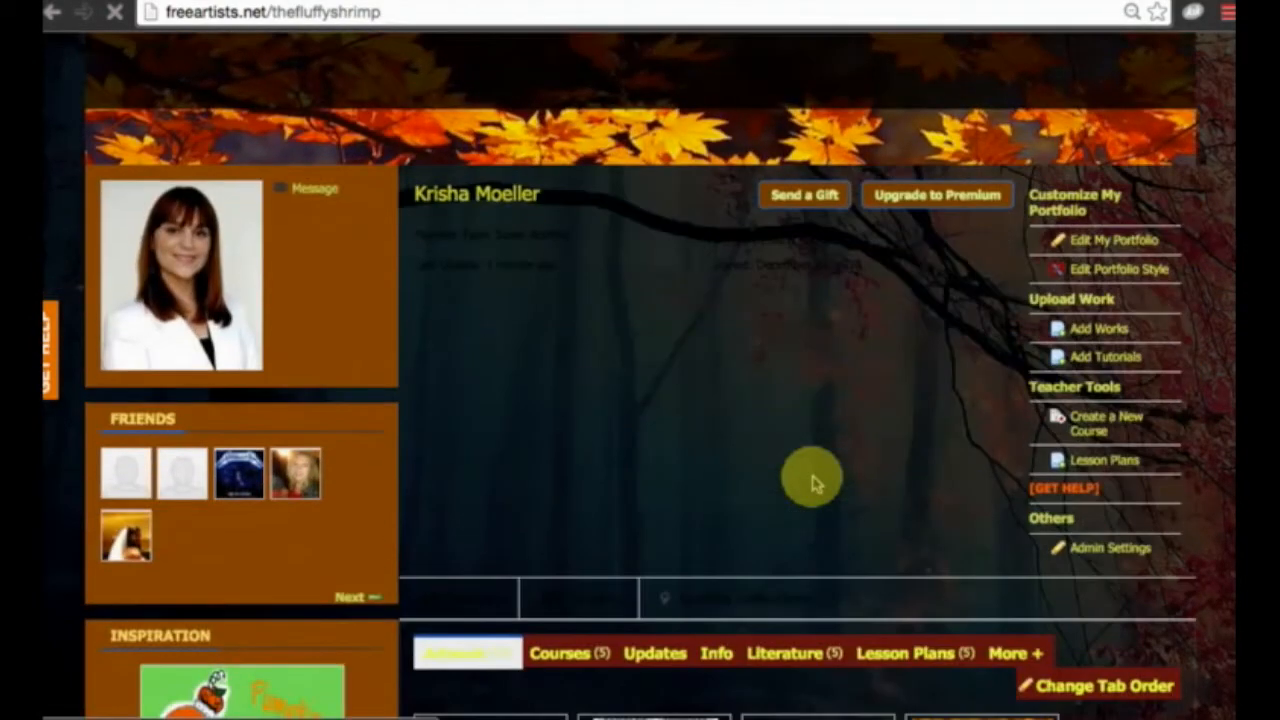
pyautogui.scroll(-3, 812, 482)
pyautogui.scroll(5, 812, 482)
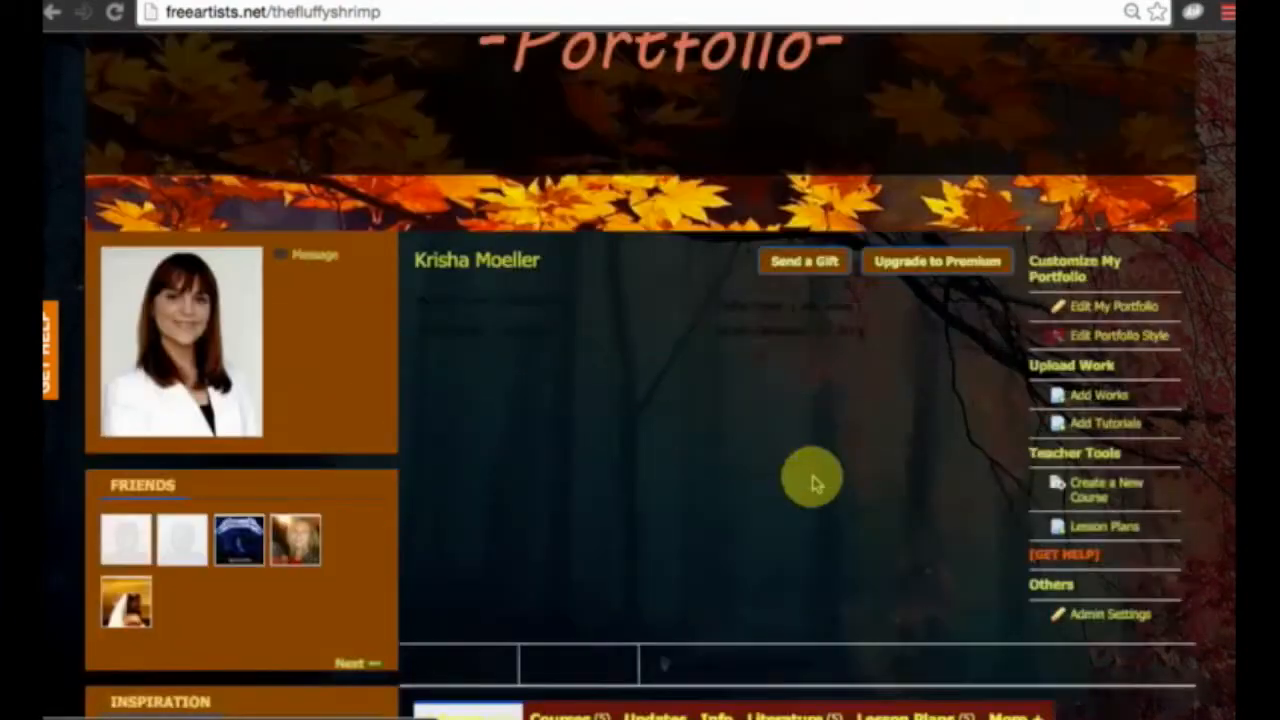
pyautogui.scroll(3, 812, 482)
pyautogui.scroll(1, 812, 482)
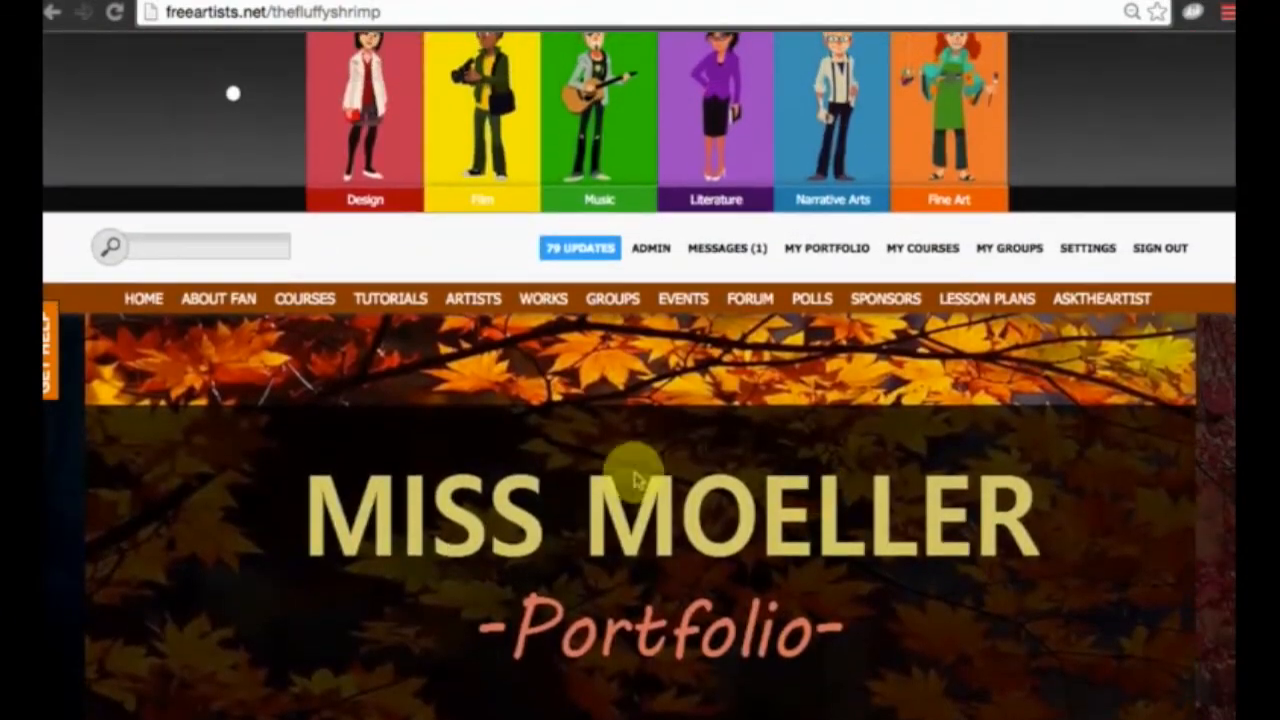
pyautogui.scroll(-9, 751, 423)
pyautogui.scroll(-3, 755, 428)
pyautogui.scroll(4, 757, 423)
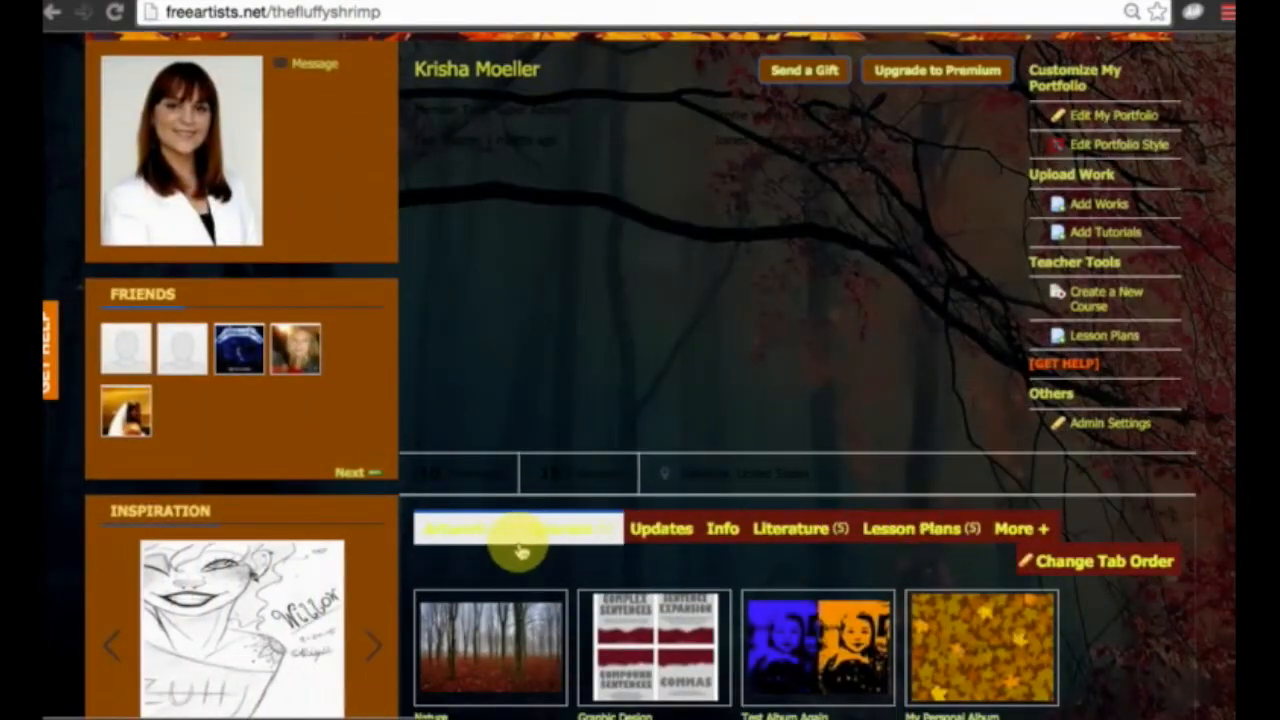
# - Show the portfolio's Lesson Plans section and look through the lesson plans listed there
pyautogui.click(921, 538)
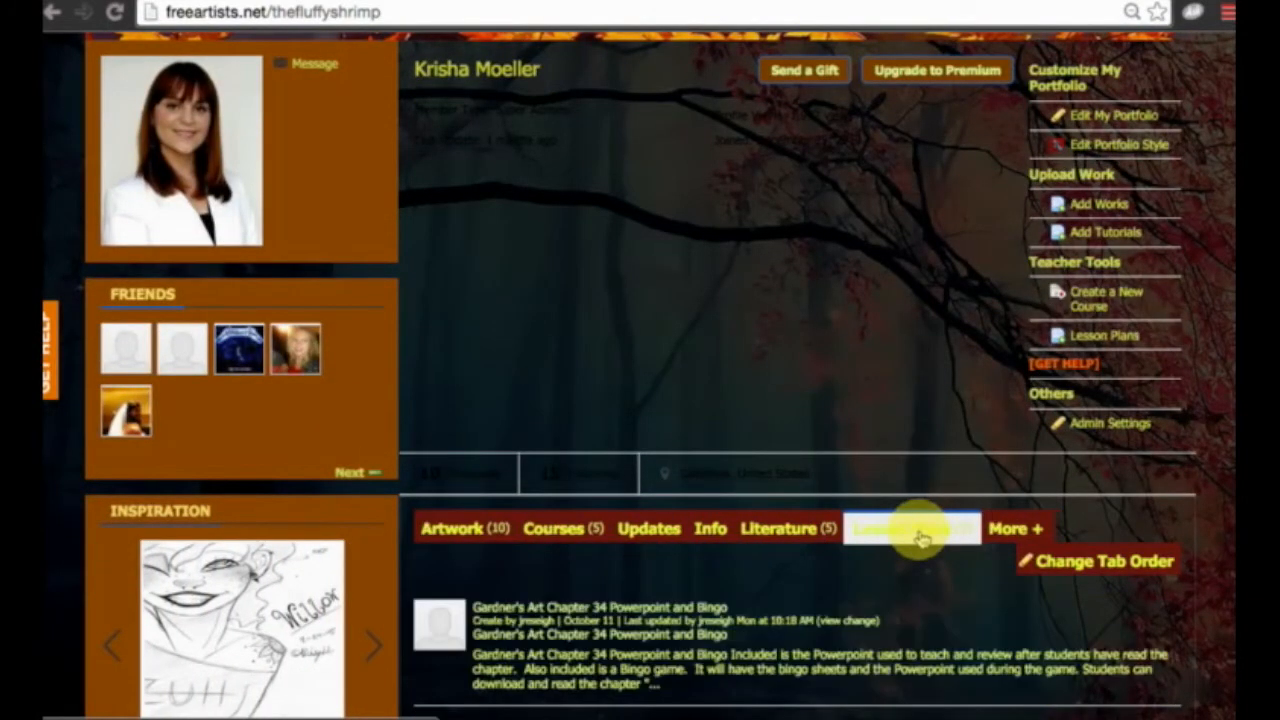
pyautogui.scroll(-3, 921, 538)
pyautogui.scroll(-3, 921, 538)
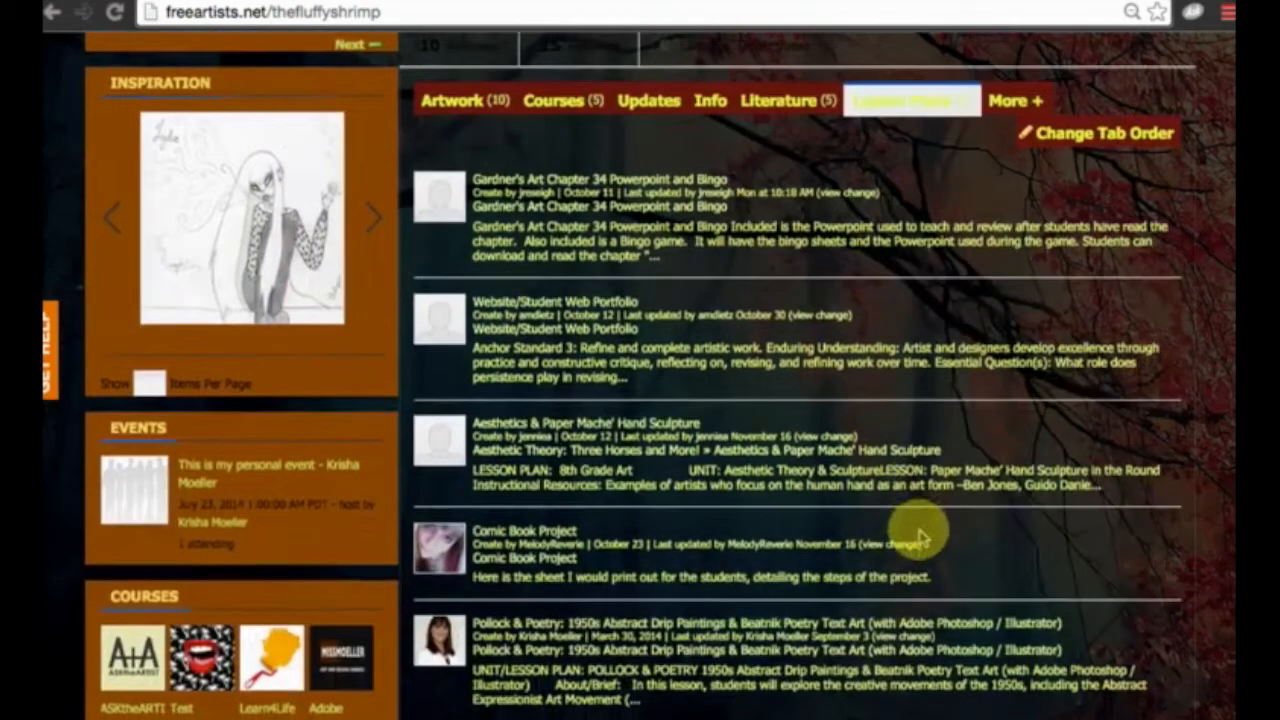
pyautogui.scroll(-1, 921, 538)
pyautogui.scroll(3, 915, 510)
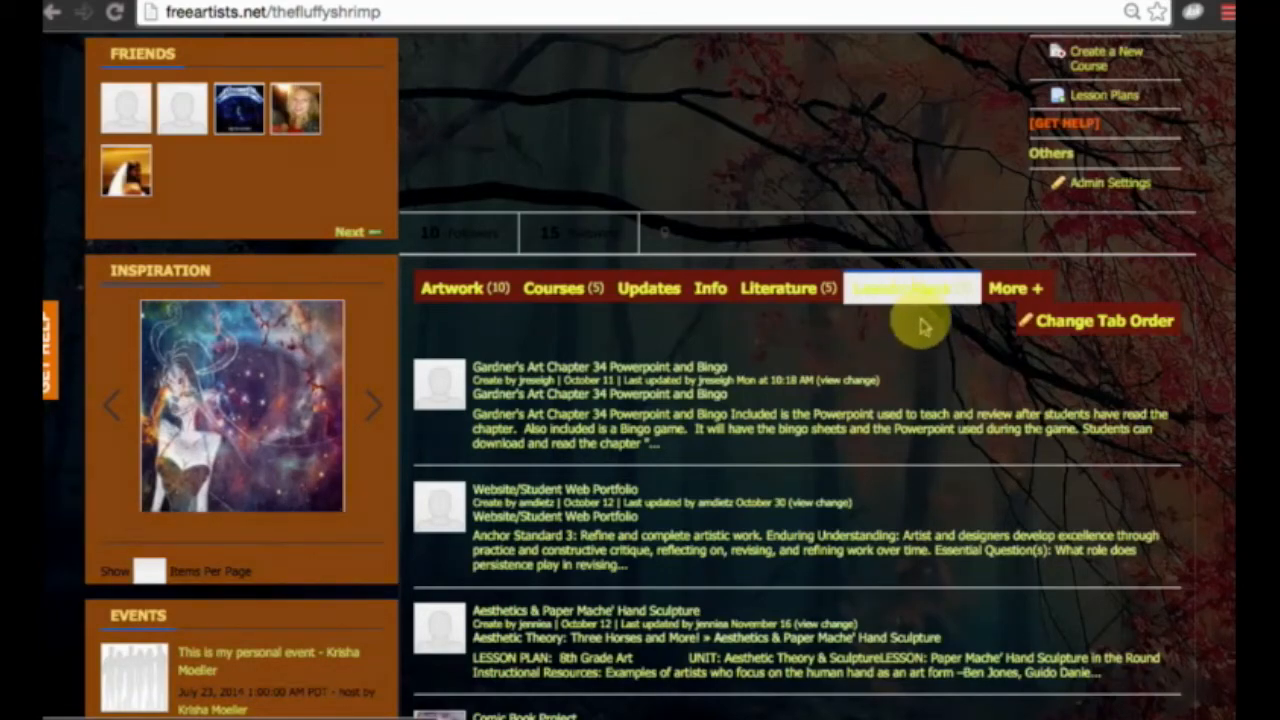
pyautogui.scroll(-3, 903, 449)
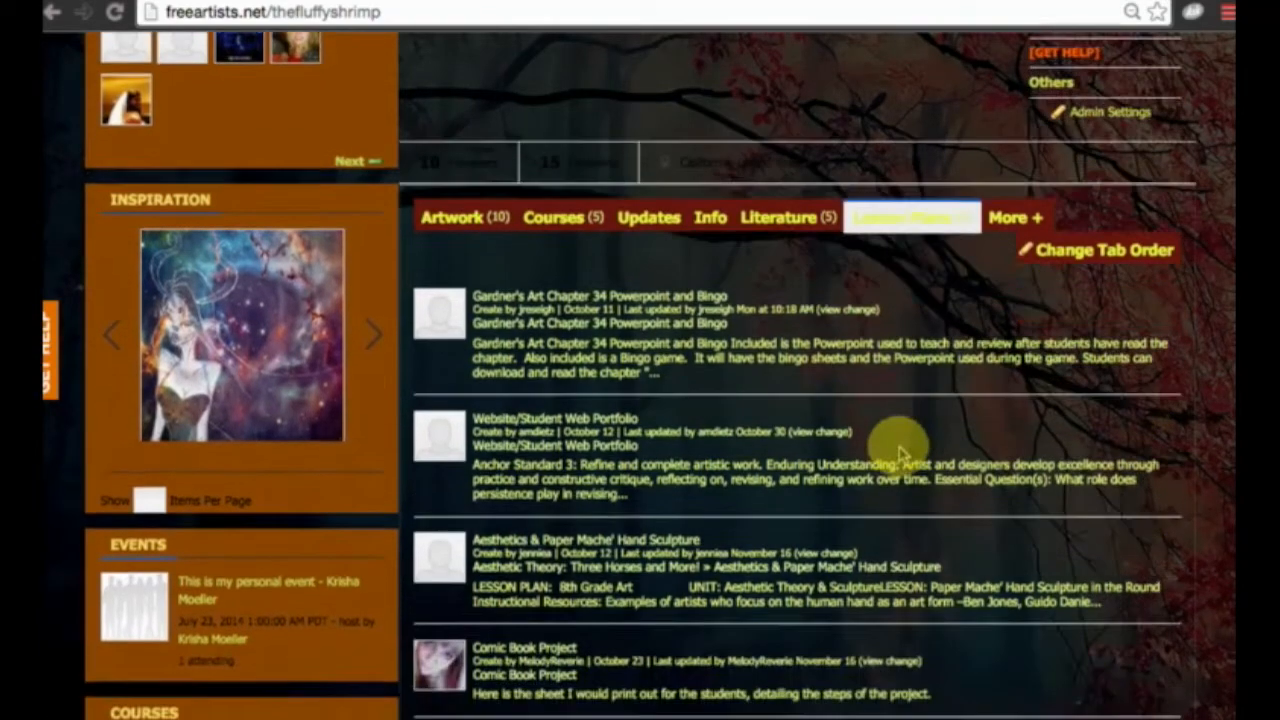
pyautogui.scroll(10, 871, 600)
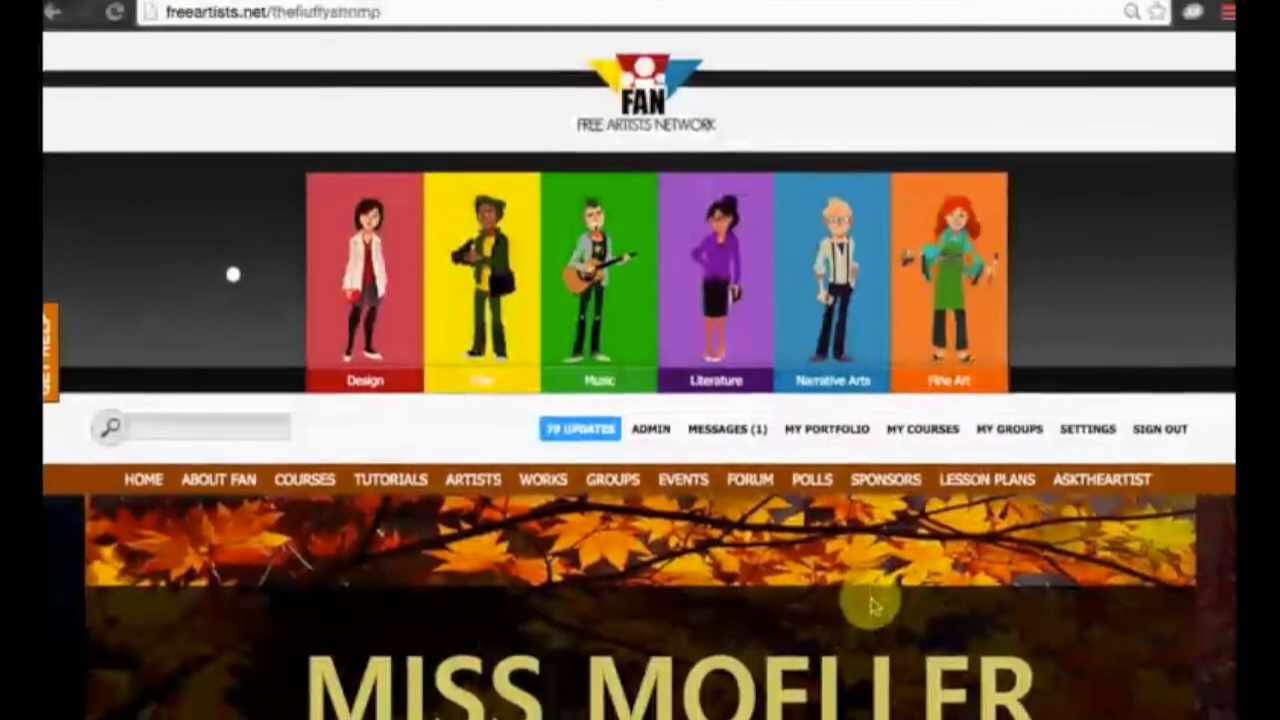